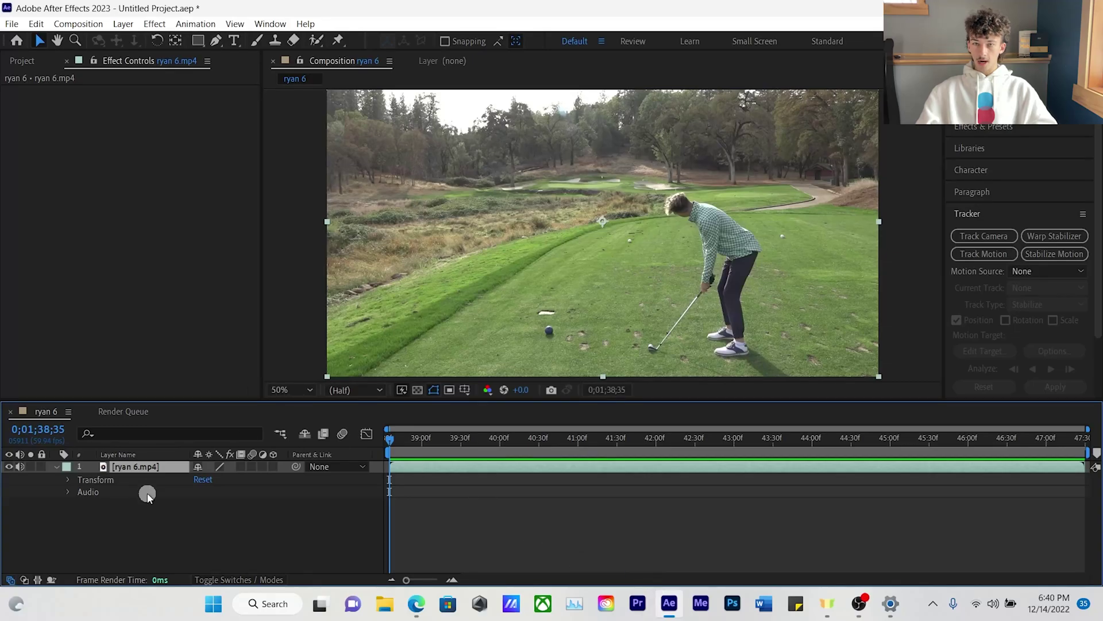
Step: Collapse the ryan 6.mp4 layer's Transform and Audio, scrub to preview the swing, and reselect the clip
left_click(56, 467)
left_click(154, 519)
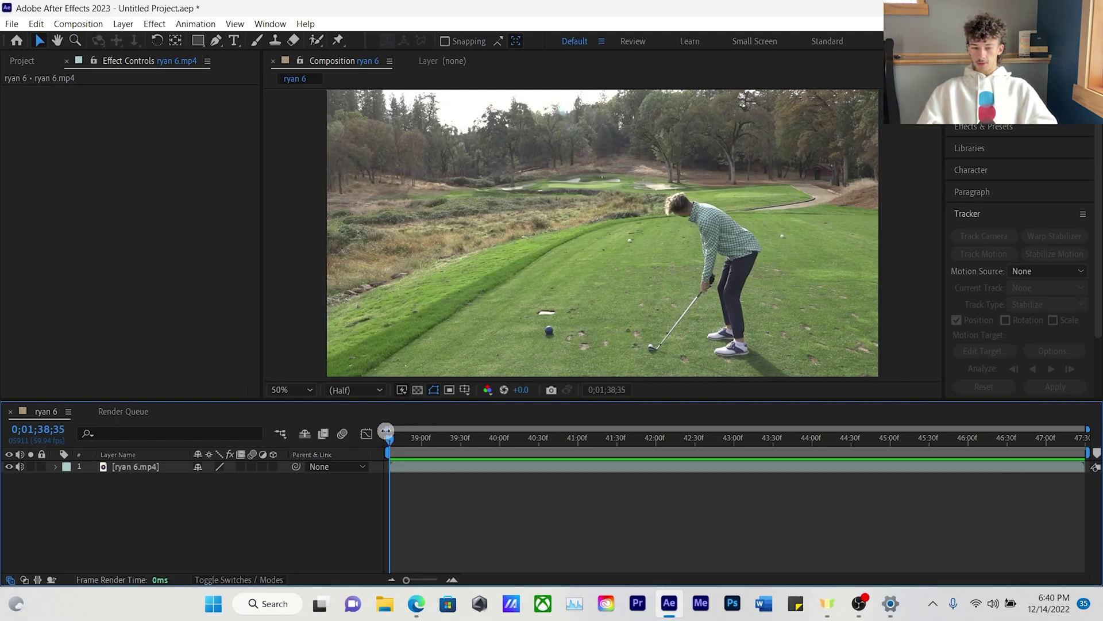
left_click_drag(391, 443, 362, 492)
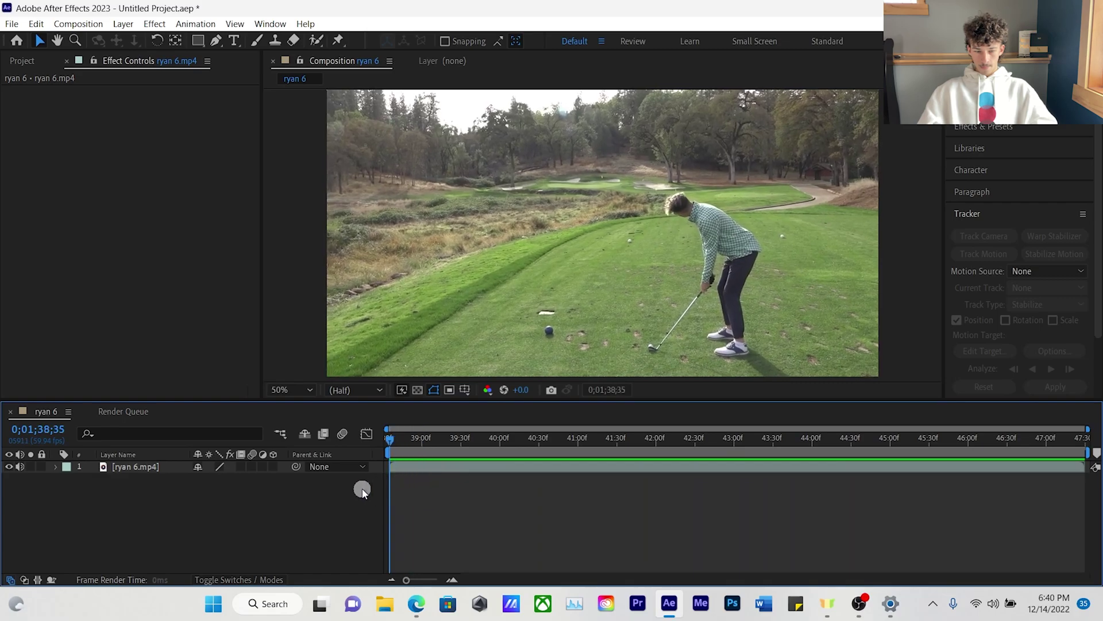
left_click(143, 470)
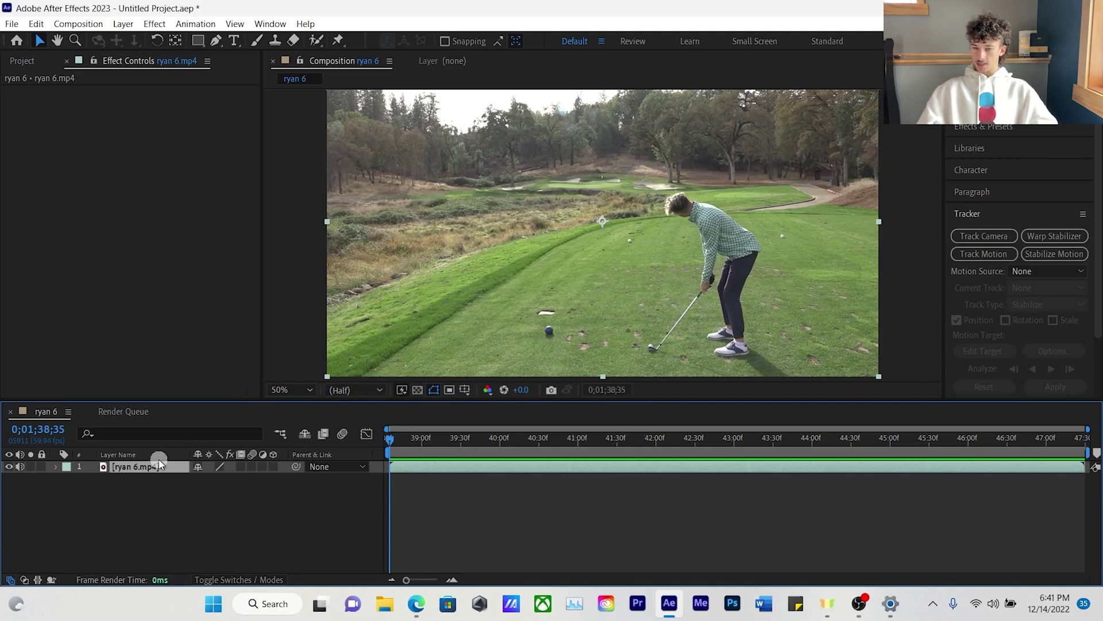
left_click(994, 220)
Step: Track the golf clip with the 3D Camera Tracker using Shot Type Variable Zoom, then preview the green
left_click(995, 221)
left_click(988, 237)
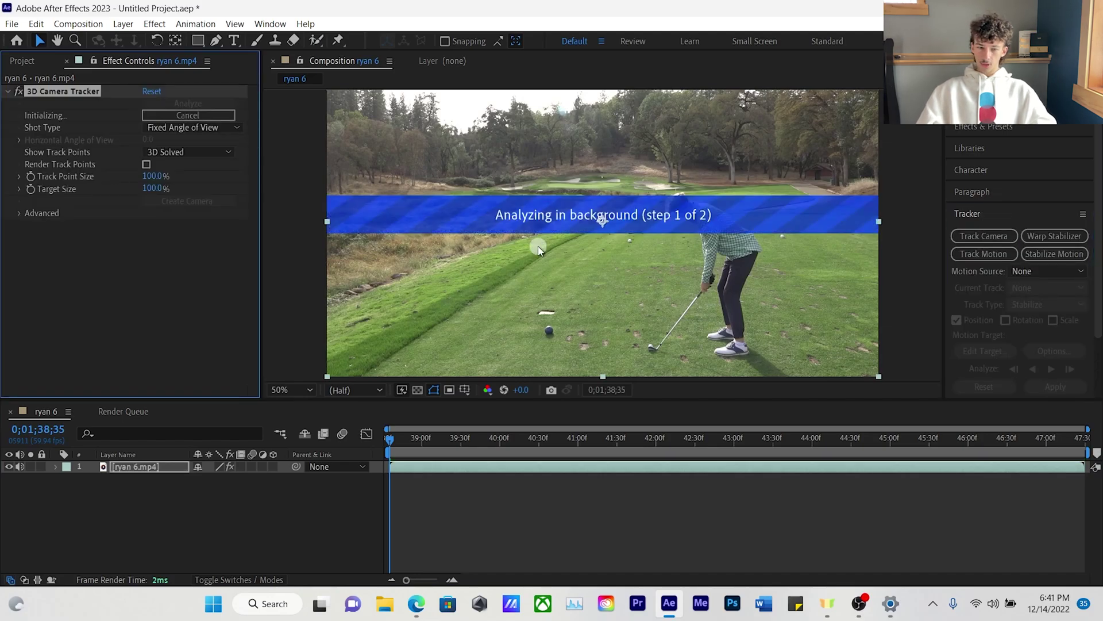
left_click(192, 115)
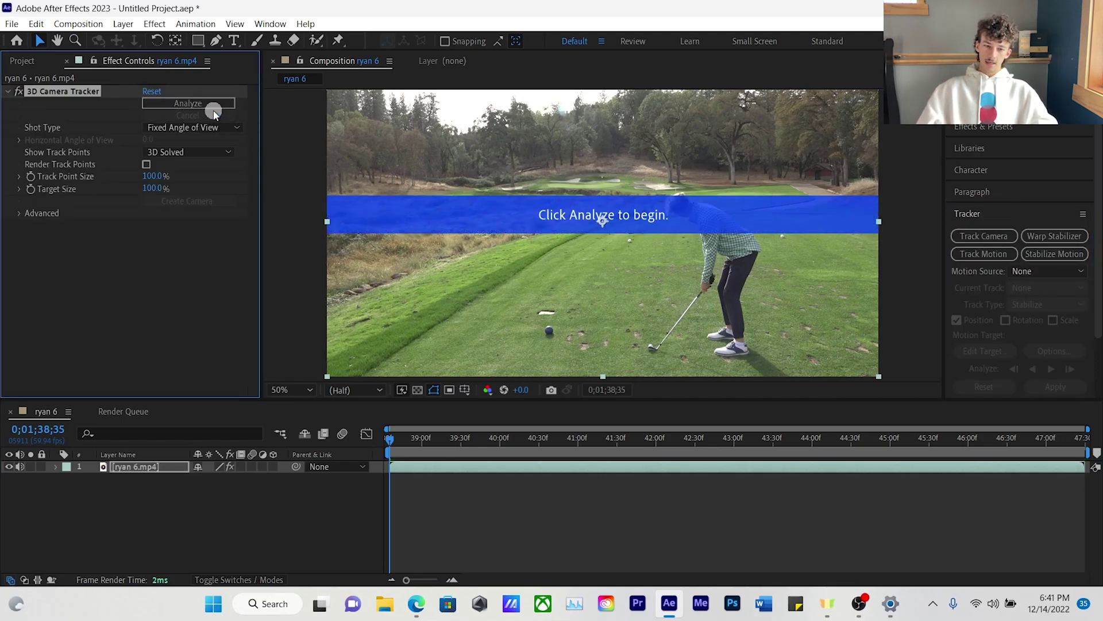
left_click(198, 127)
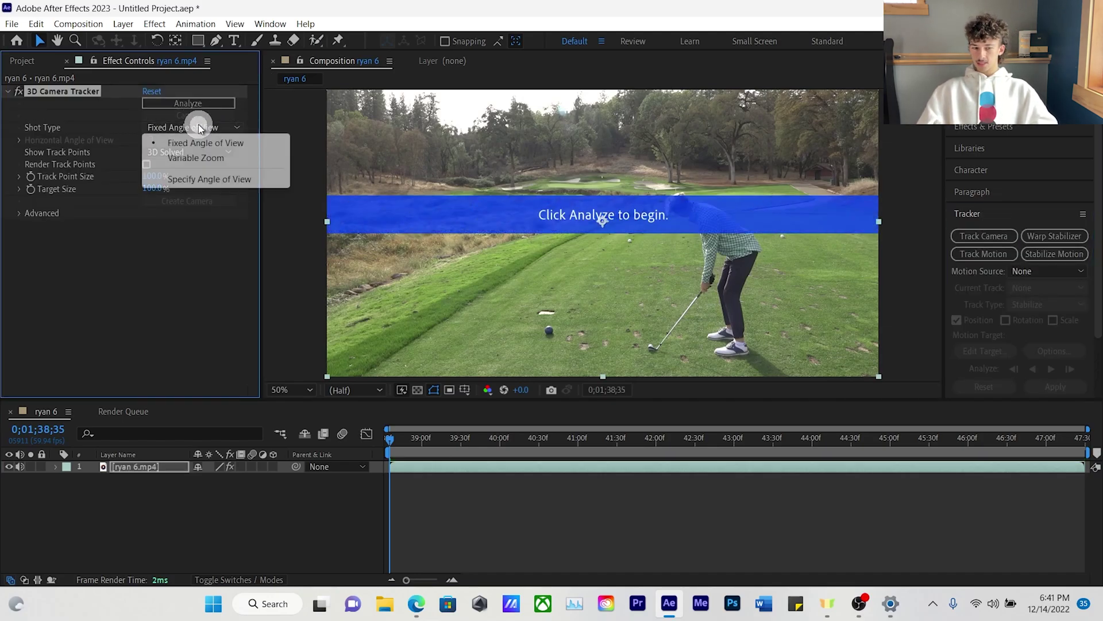
left_click(206, 156)
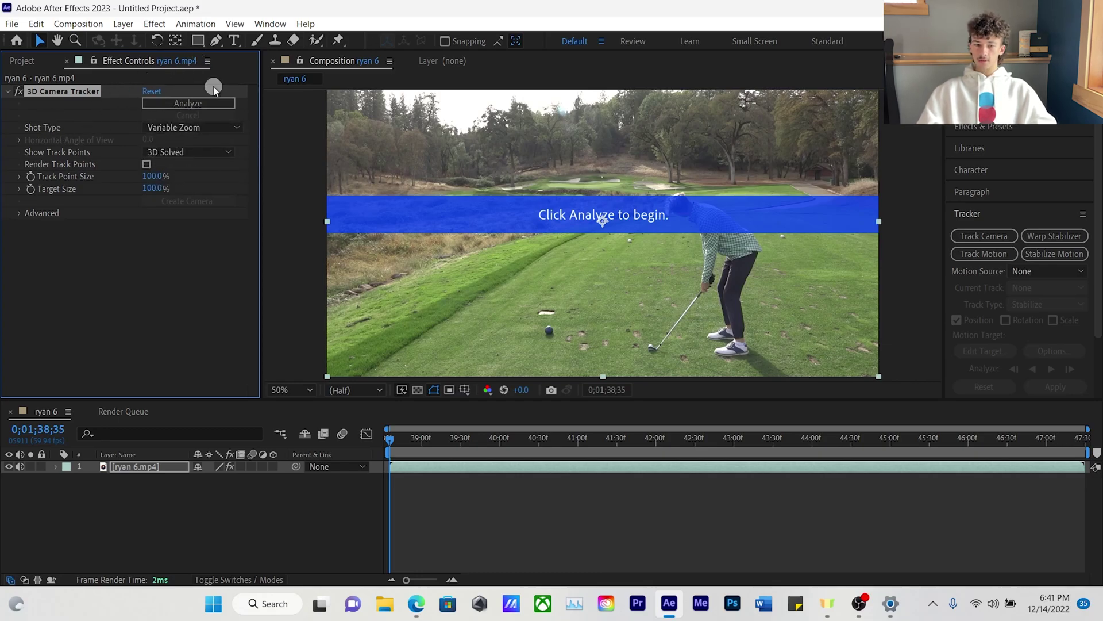
left_click(194, 104)
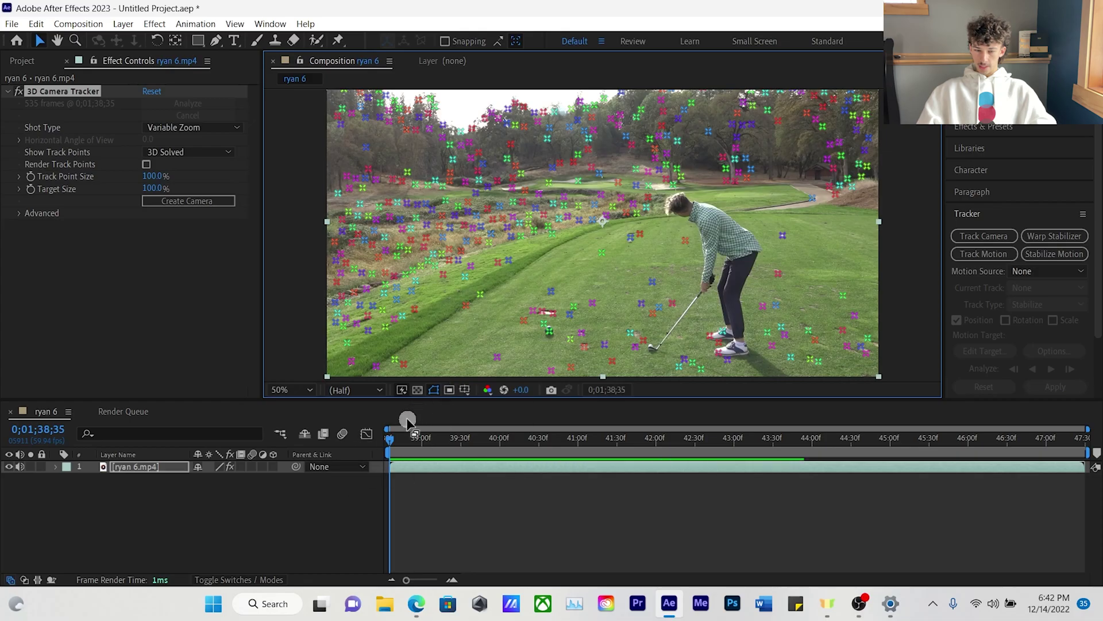
left_click_drag(388, 437, 325, 465)
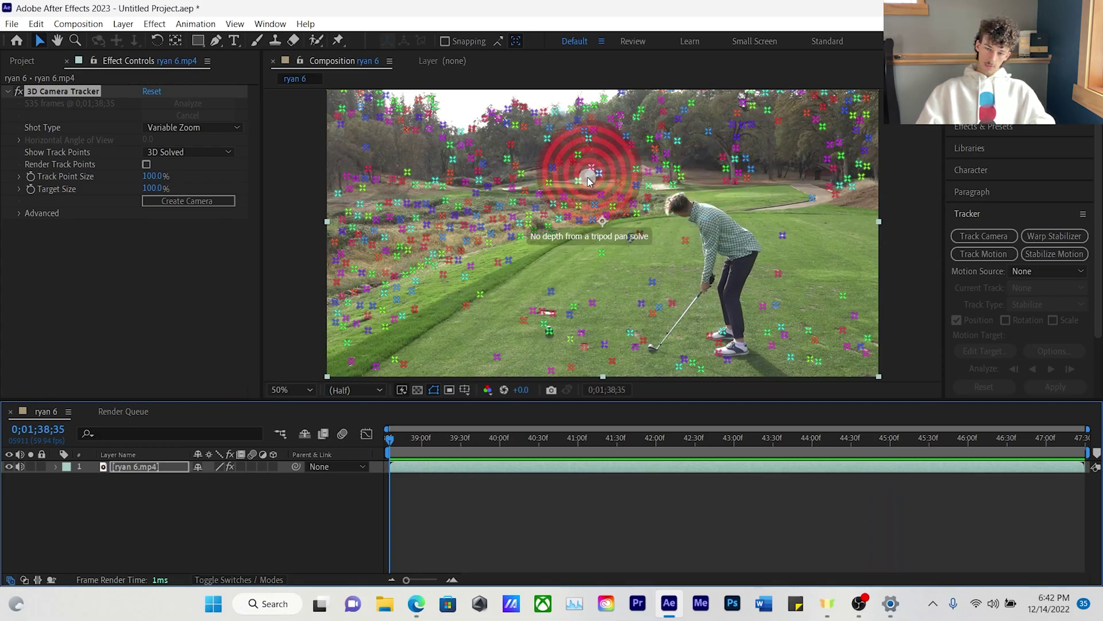
Step: Create Track Null 1 and a 3D Tracker Camera at the chosen track point
right_click(587, 177)
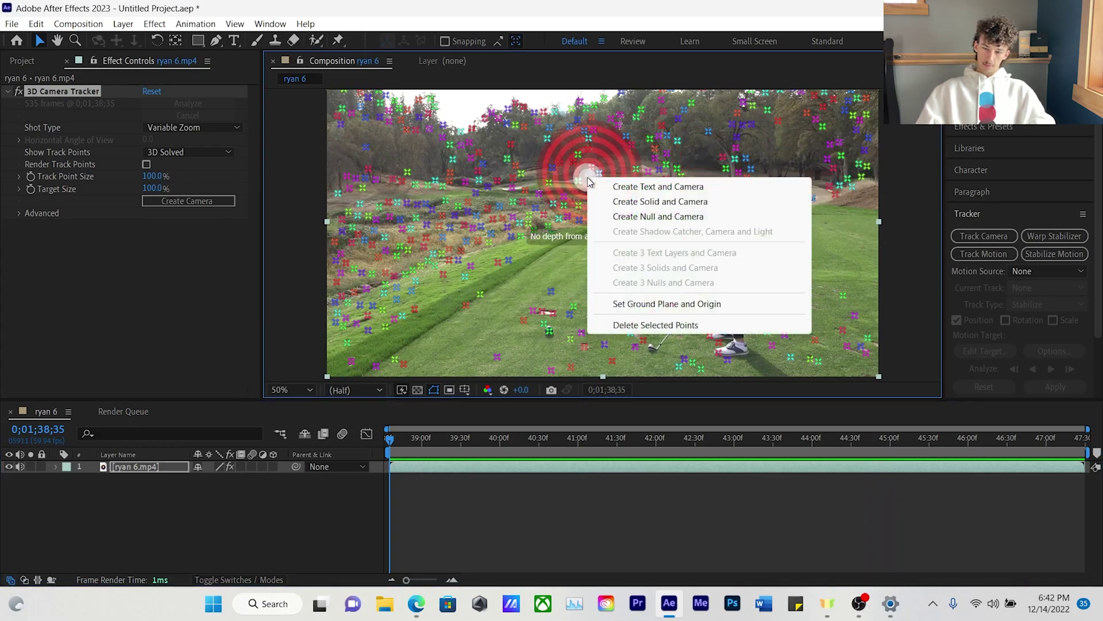
left_click(645, 217)
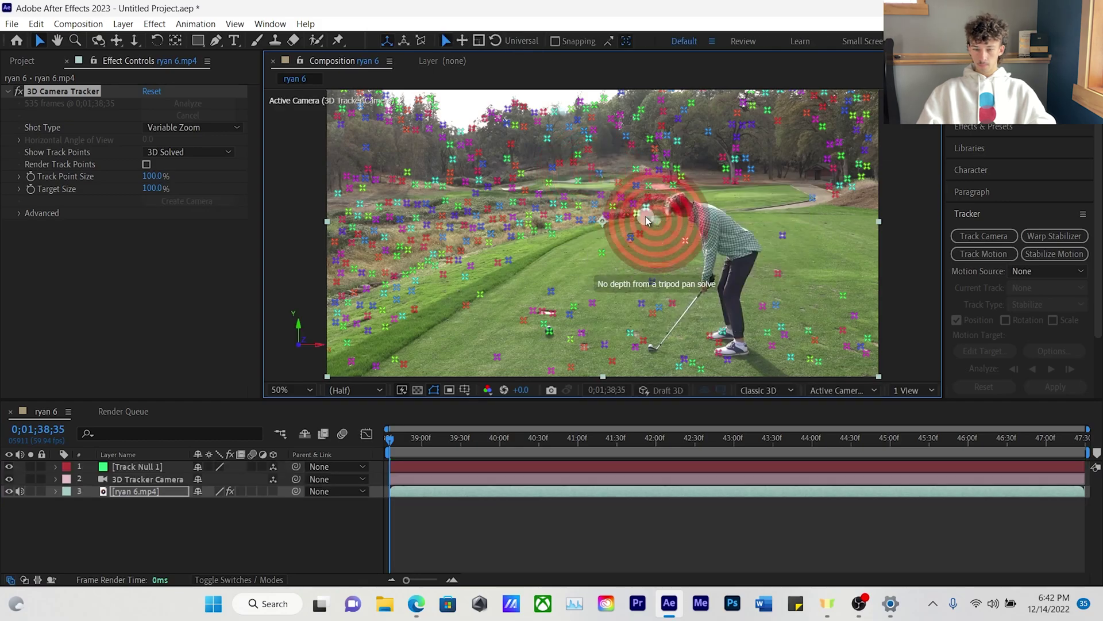
left_click(145, 468)
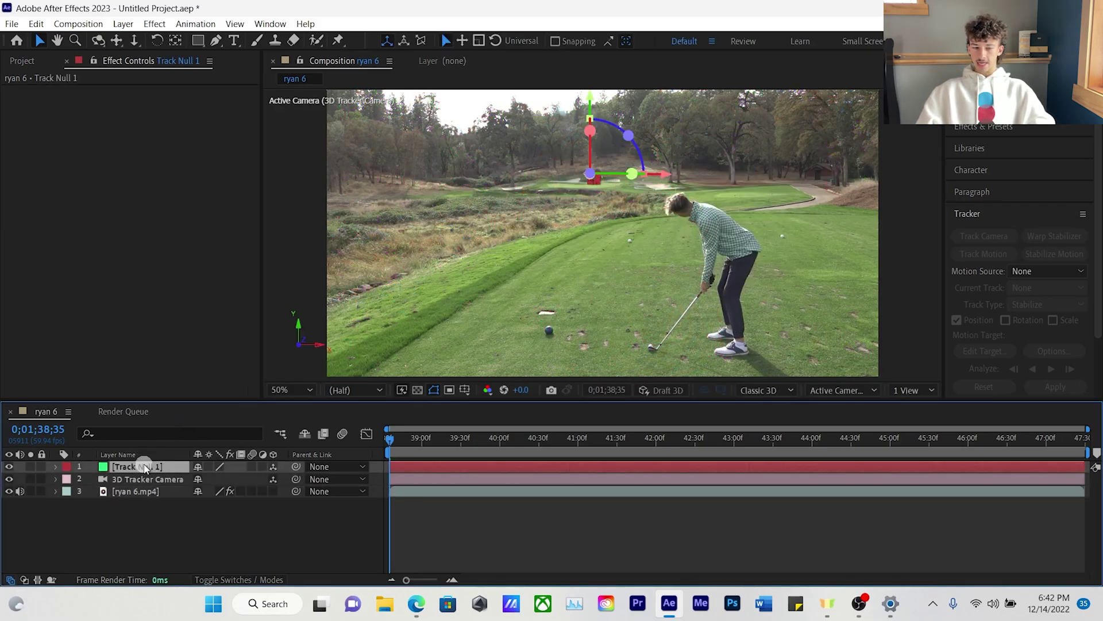
left_click(178, 518)
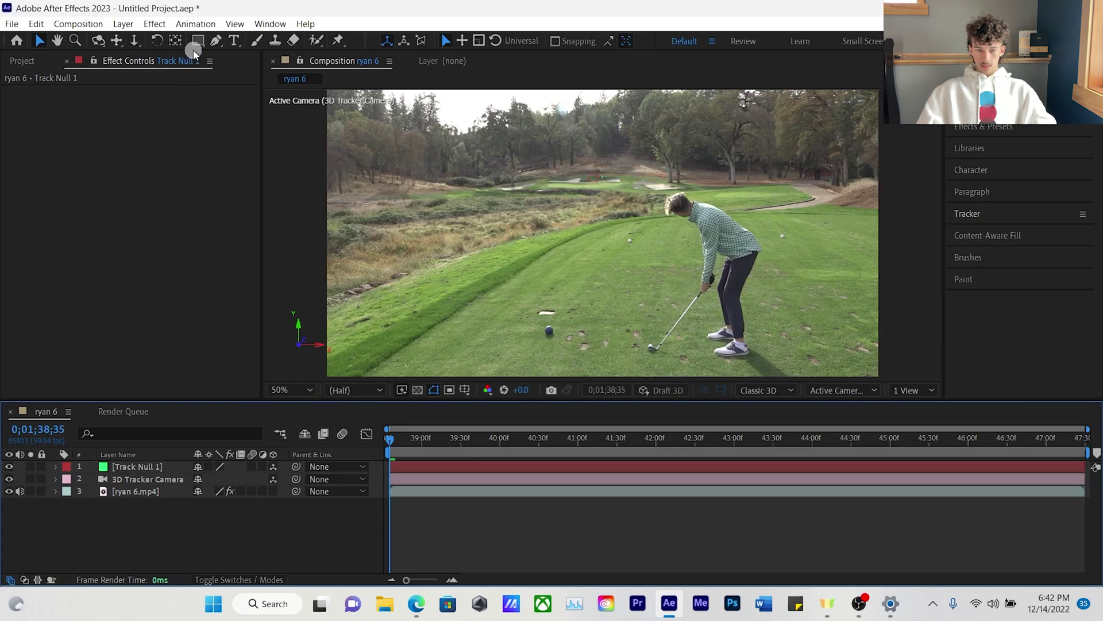
Step: Add a new 3D Shape Layer 1 and parent it to Track Null 1
left_click(123, 23)
left_click(138, 28)
left_click(135, 25)
mouse_move(326, 43)
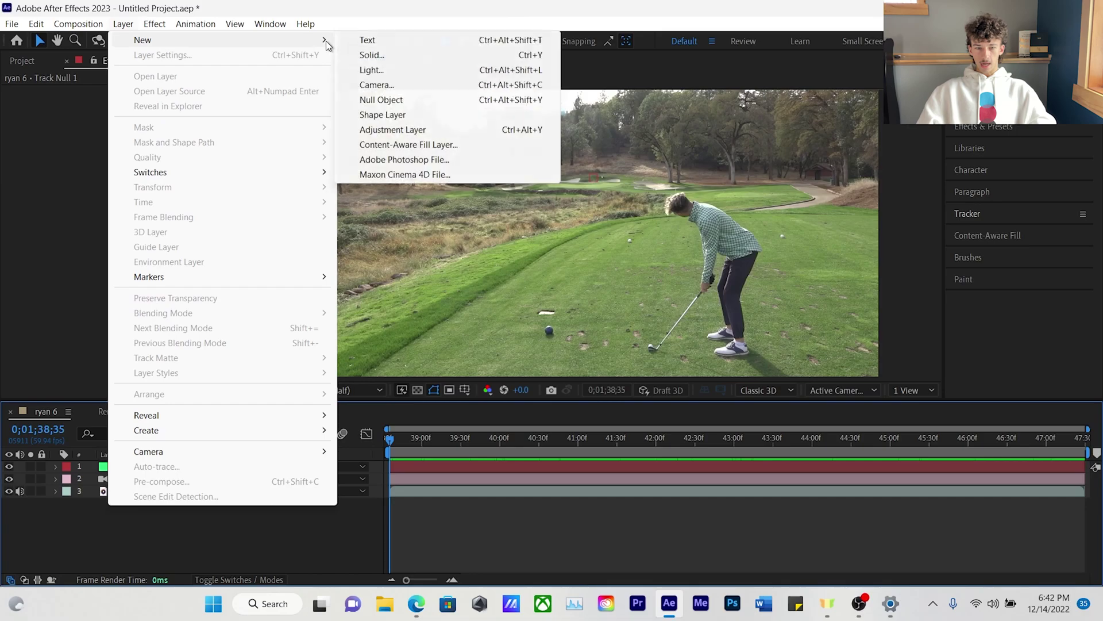
left_click(423, 115)
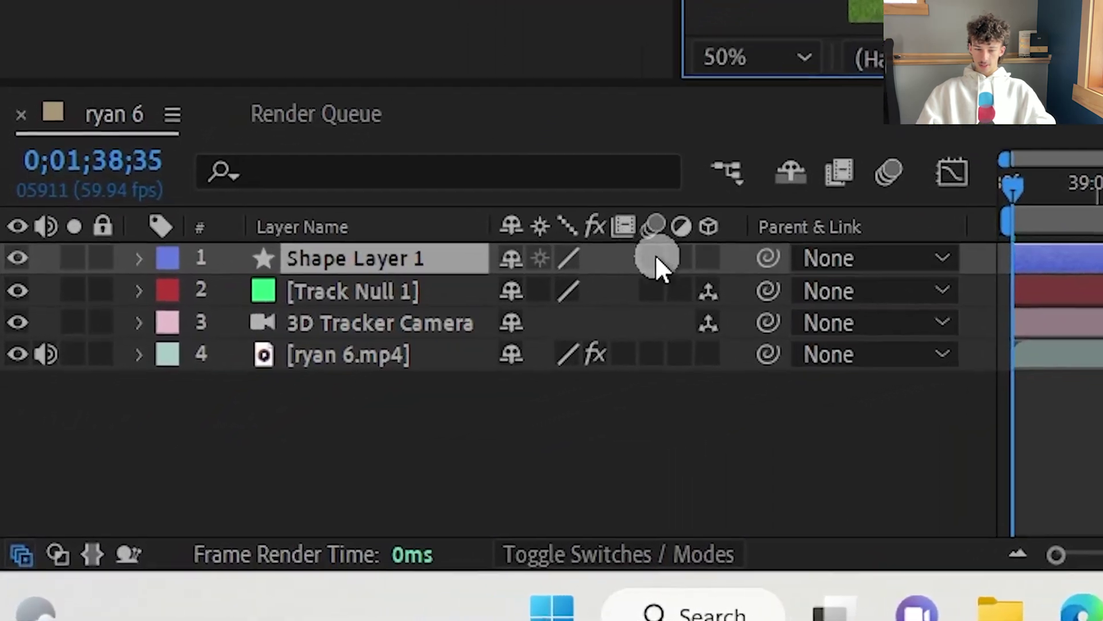
left_click(726, 246)
left_click(708, 288)
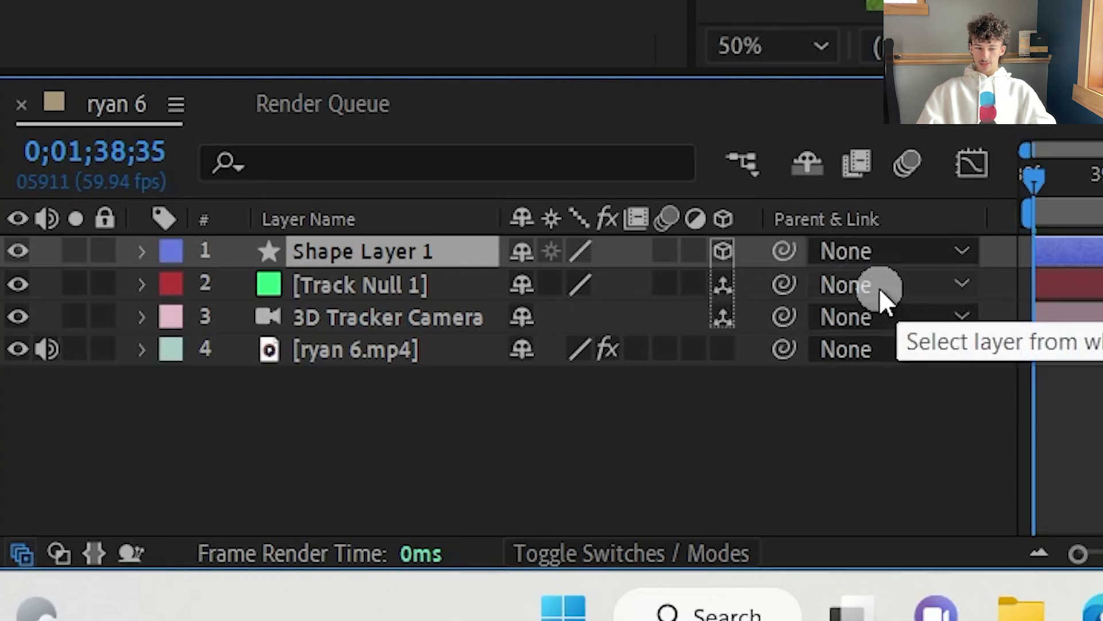
left_click_drag(780, 248, 405, 287)
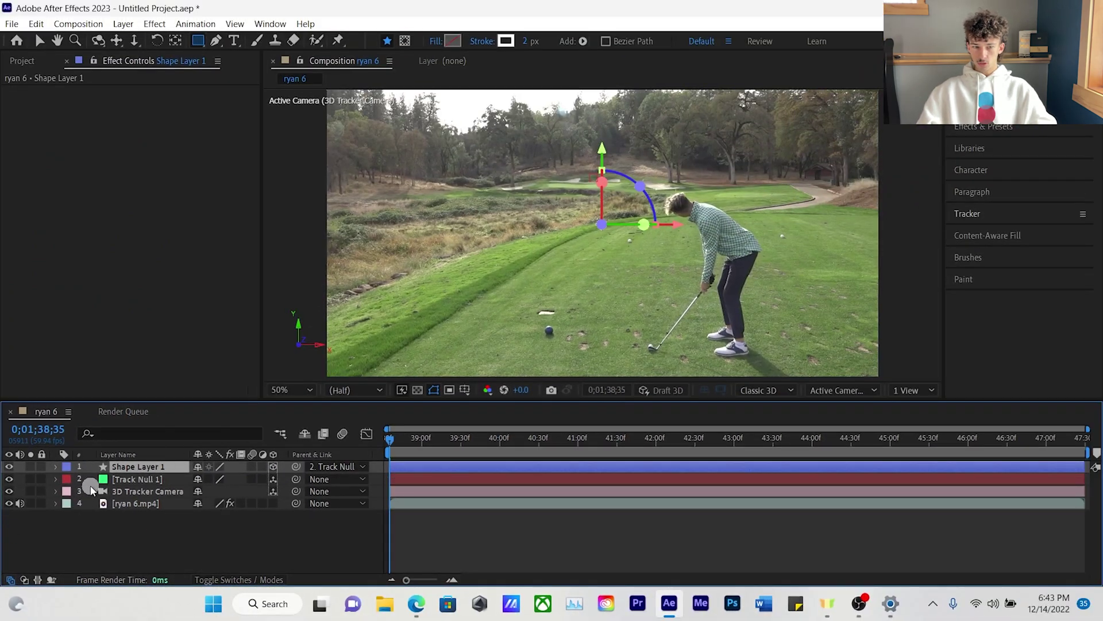
Step: On the frame before impact, place the first Pen path point on the golf ball
key("g")
scroll(708, 320, "up", 2)
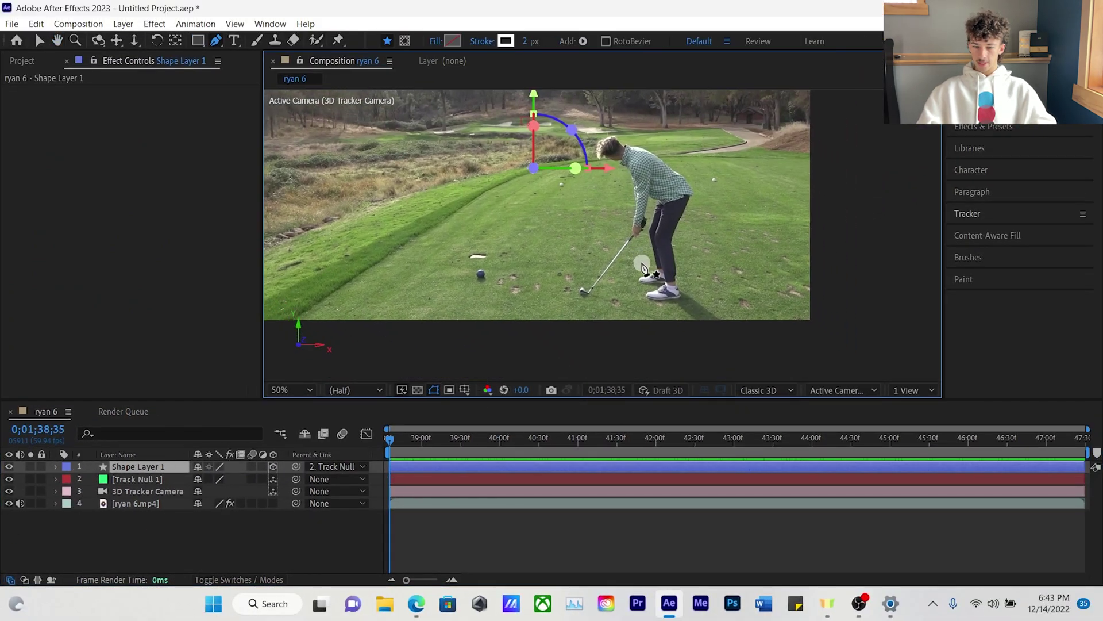
left_click_drag(394, 431, 545, 406)
key("Page_Up")
key("Page_Up")
key("Page_Up")
key("Page_Up")
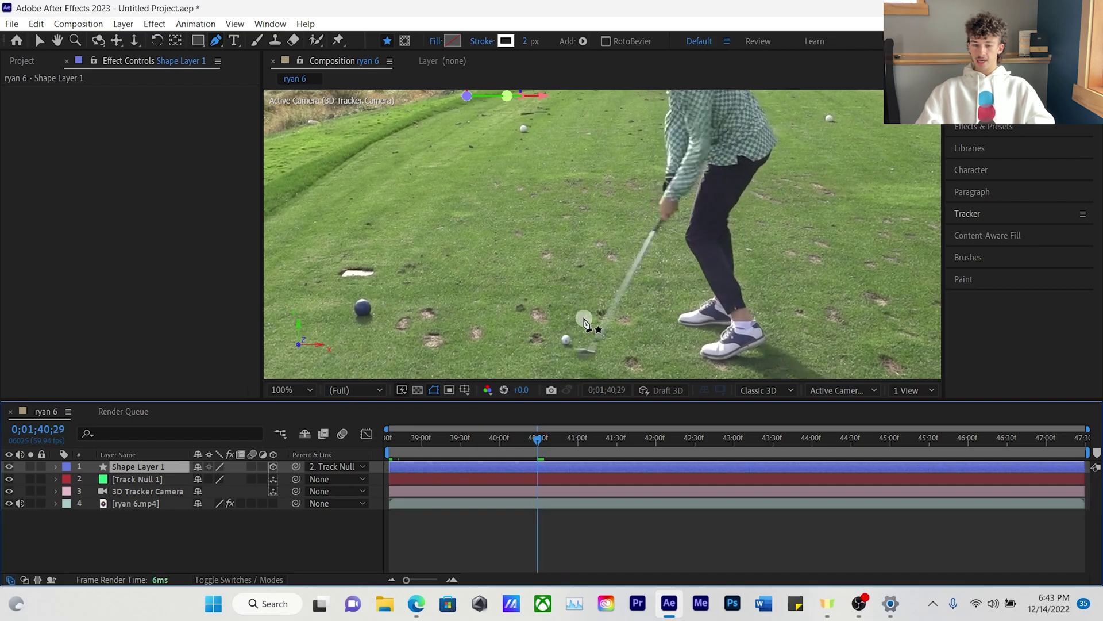
key("Page_Down")
key("Page_Up")
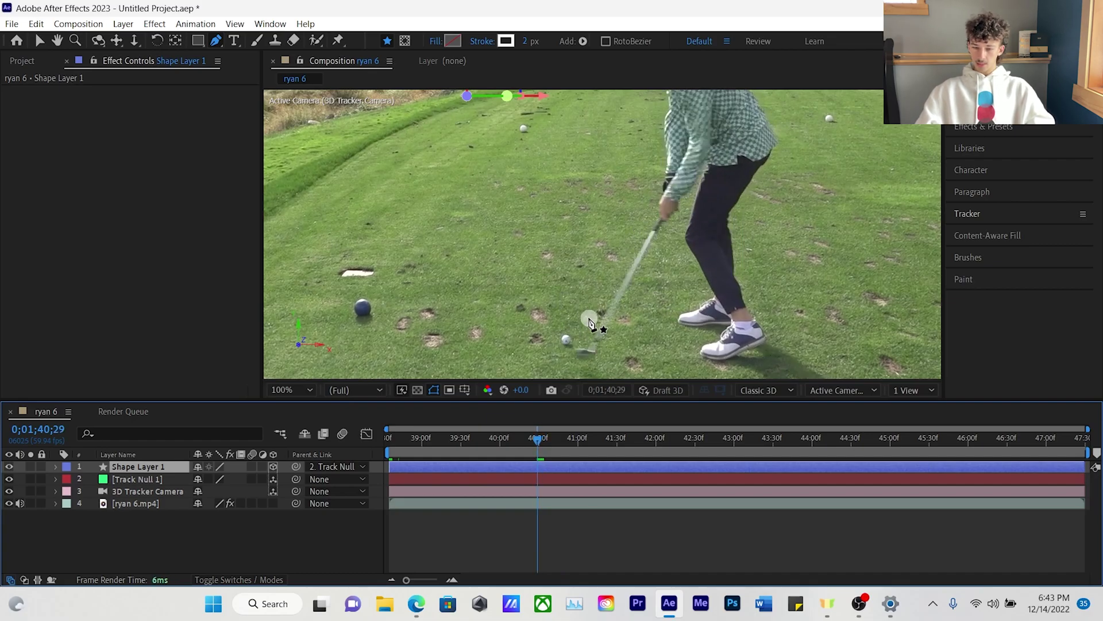
scroll(583, 337, "up", 1)
key("space")
left_click_drag(585, 337, 612, 150)
key("g")
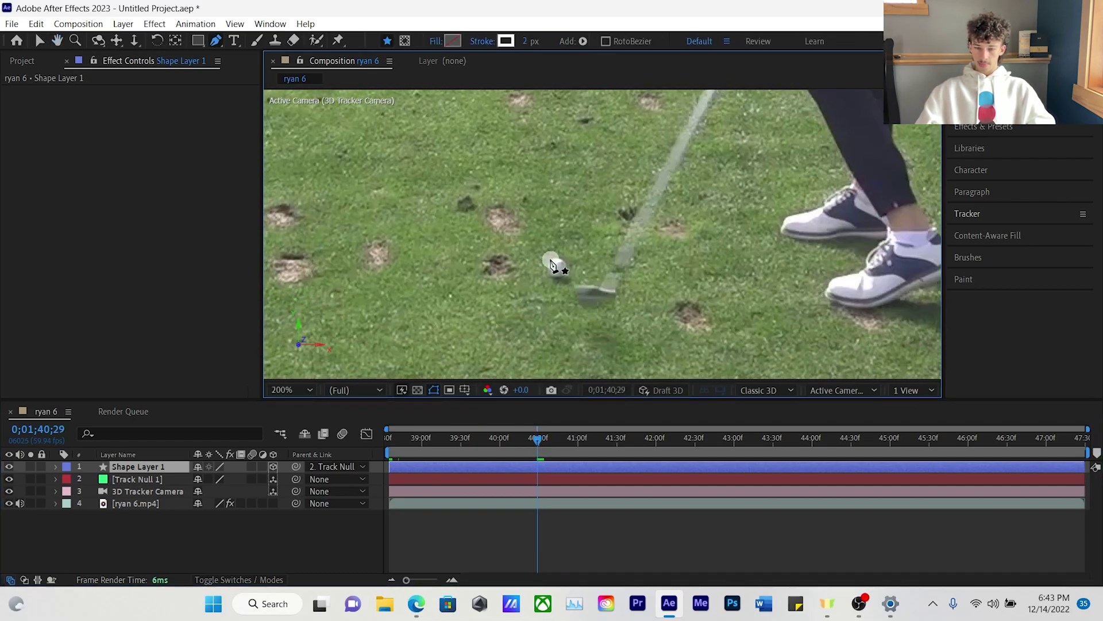
left_click(557, 265)
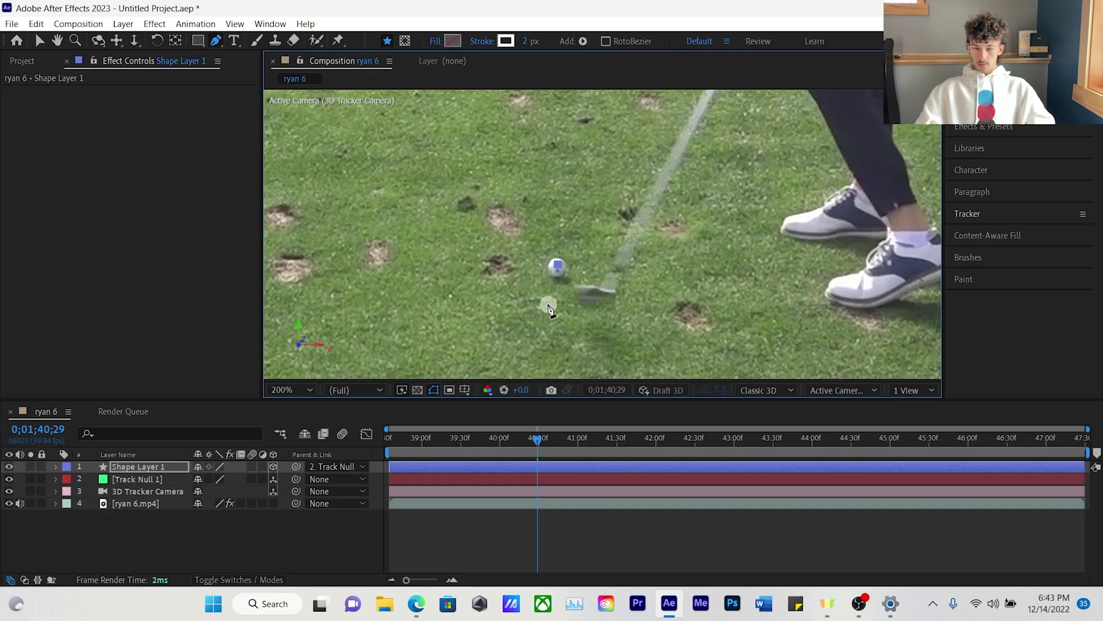
Step: Follow the ball upward and add a path vertex above the top of the frame
key("comma")
key("comma")
key("comma")
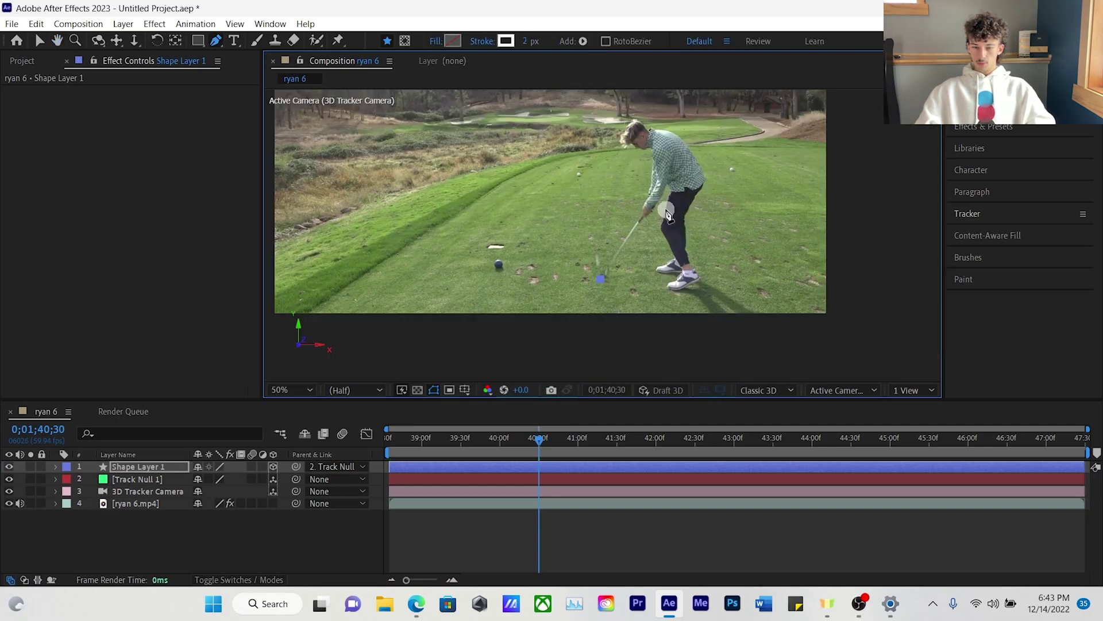
scroll(611, 200, "up", 2)
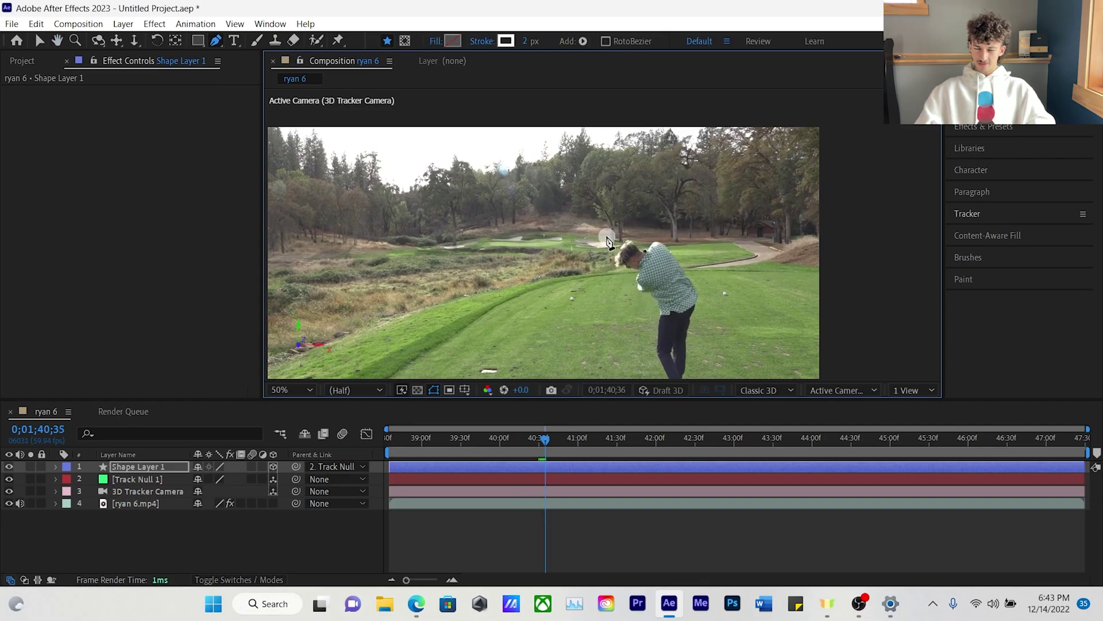
left_click_drag(581, 180, 576, 235)
key("Page_Down")
key("Page_Down")
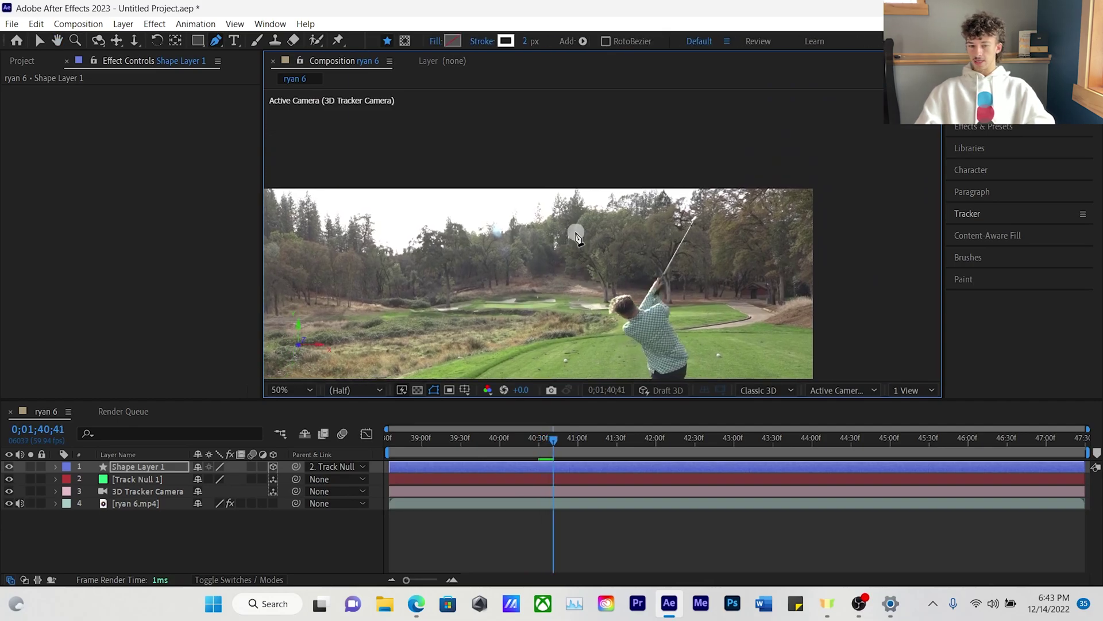
scroll(582, 218, "up", 1)
scroll(563, 247, "up", 1)
key("Page_Up")
key("Page_Down")
key("Page_Down")
key("Page_Down")
key("Page_Down")
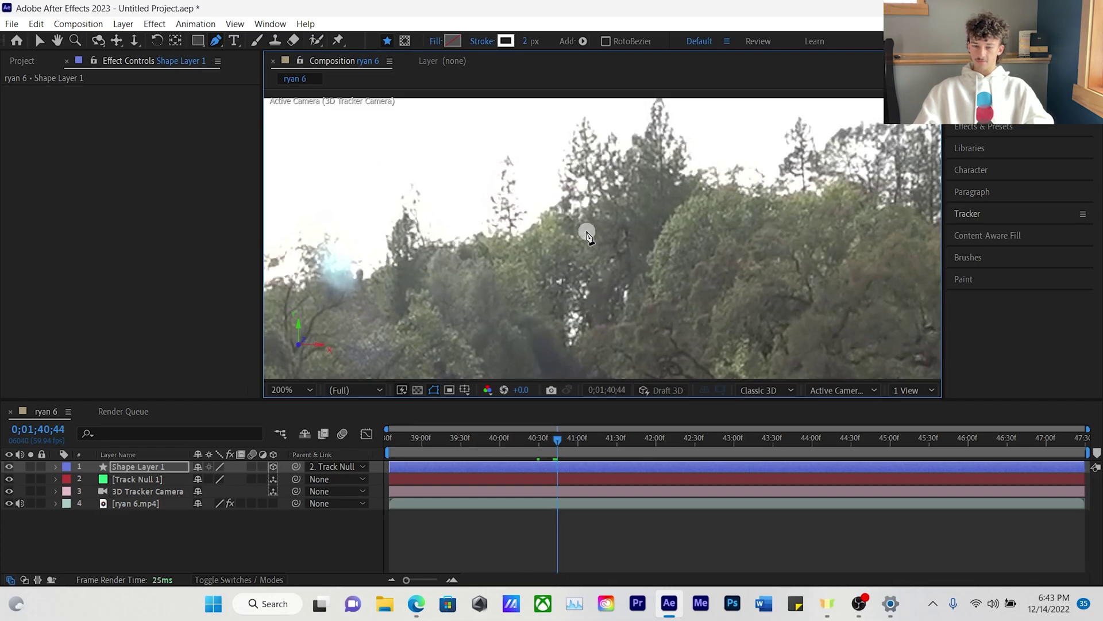
key("comma")
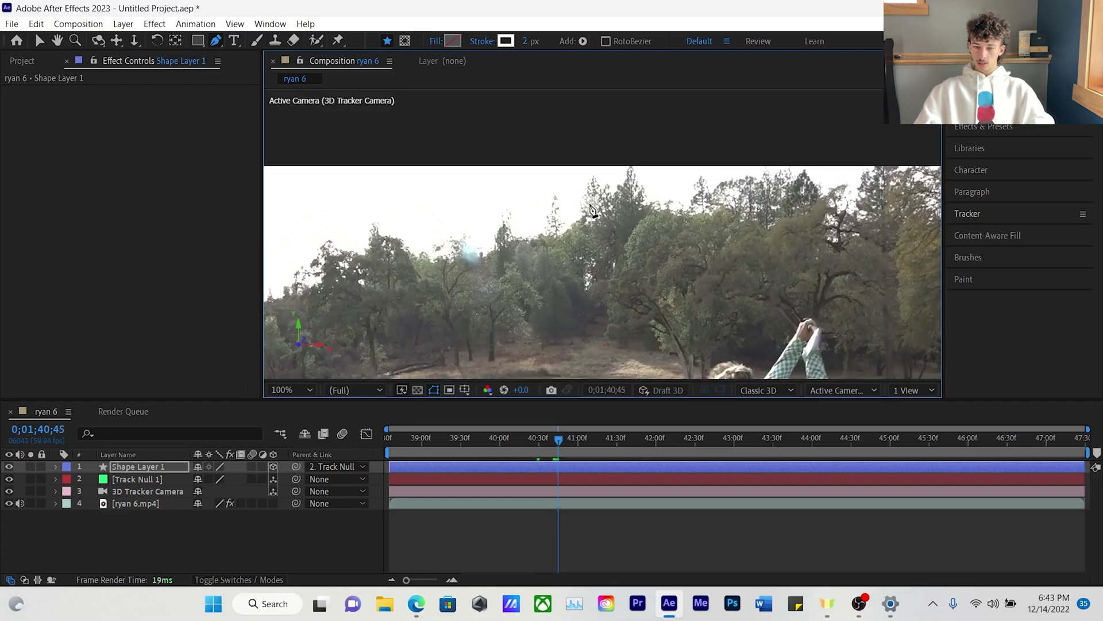
left_click_drag(590, 206, 581, 240)
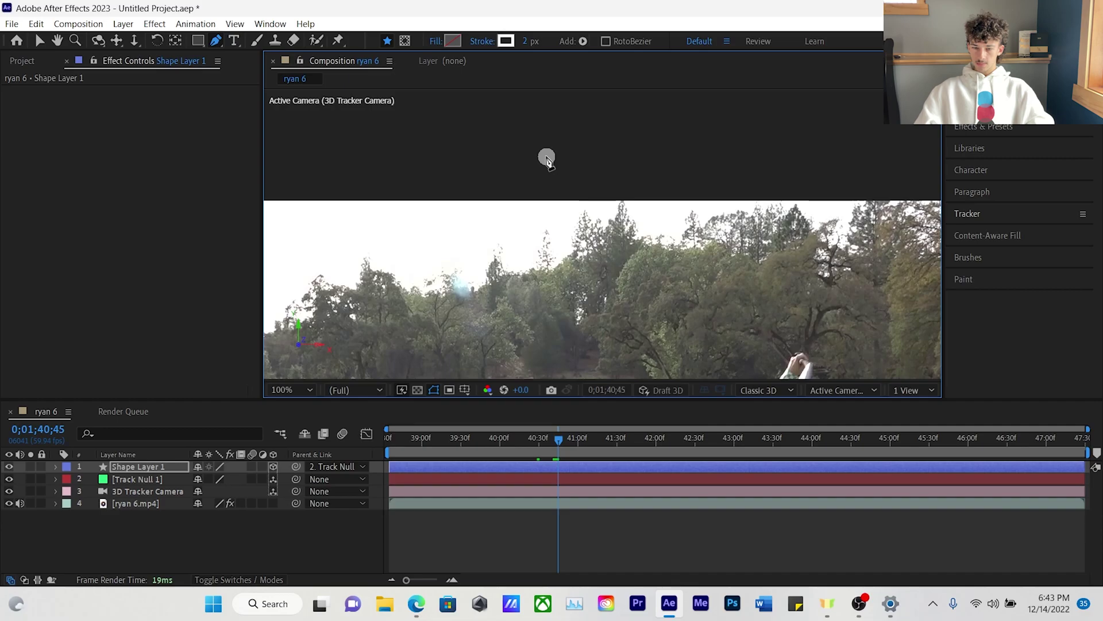
left_click_drag(592, 223, 621, 238)
key("Page_Up")
key("comma")
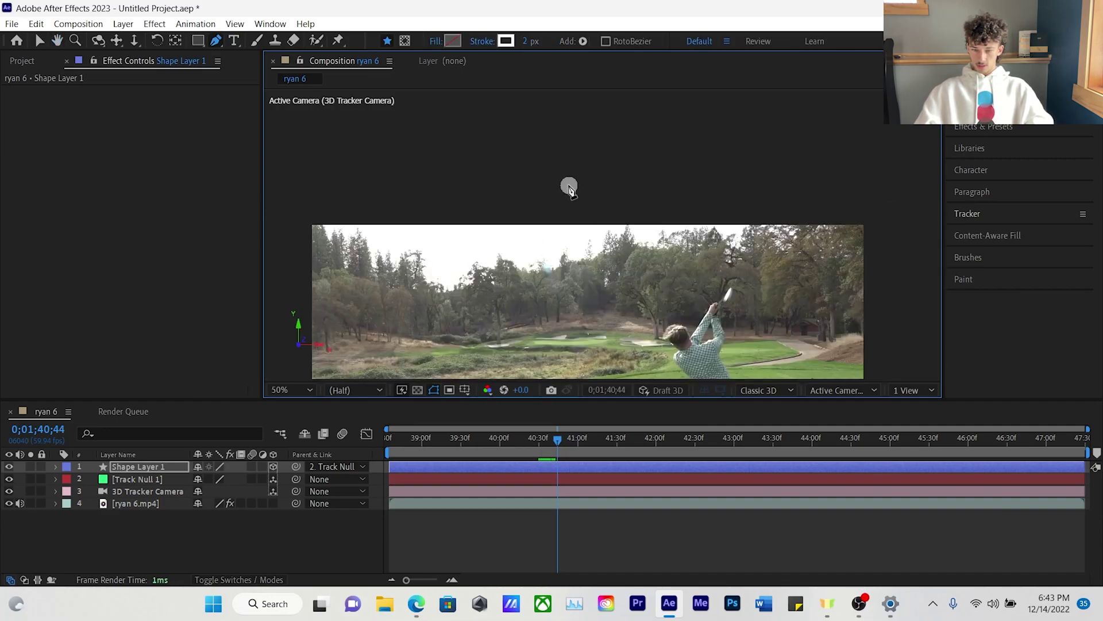
left_click_drag(566, 187, 540, 149)
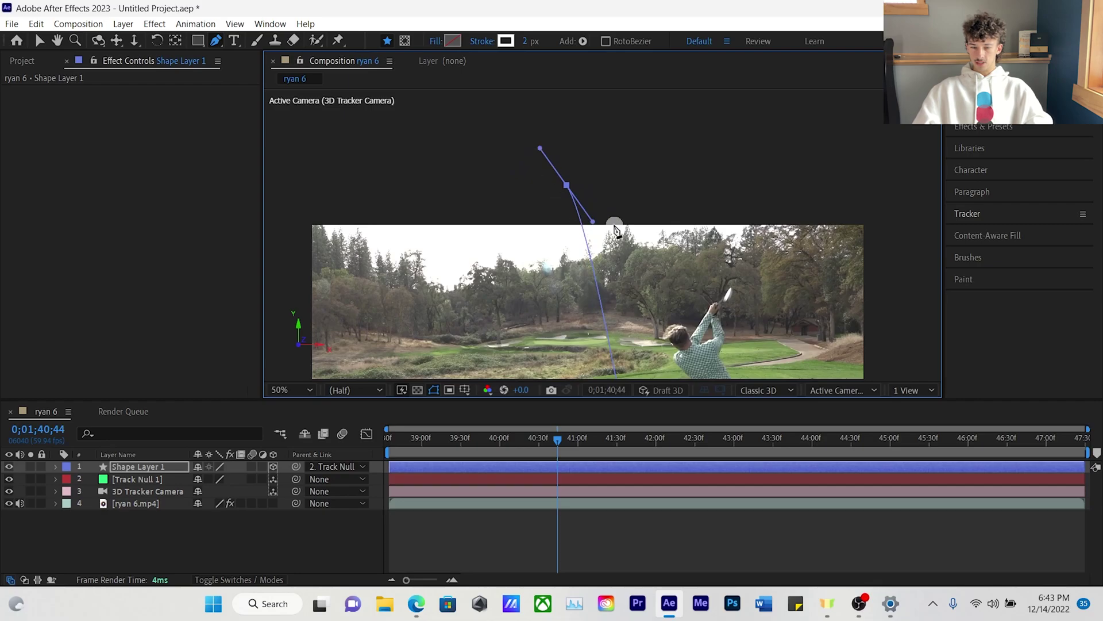
key("comma")
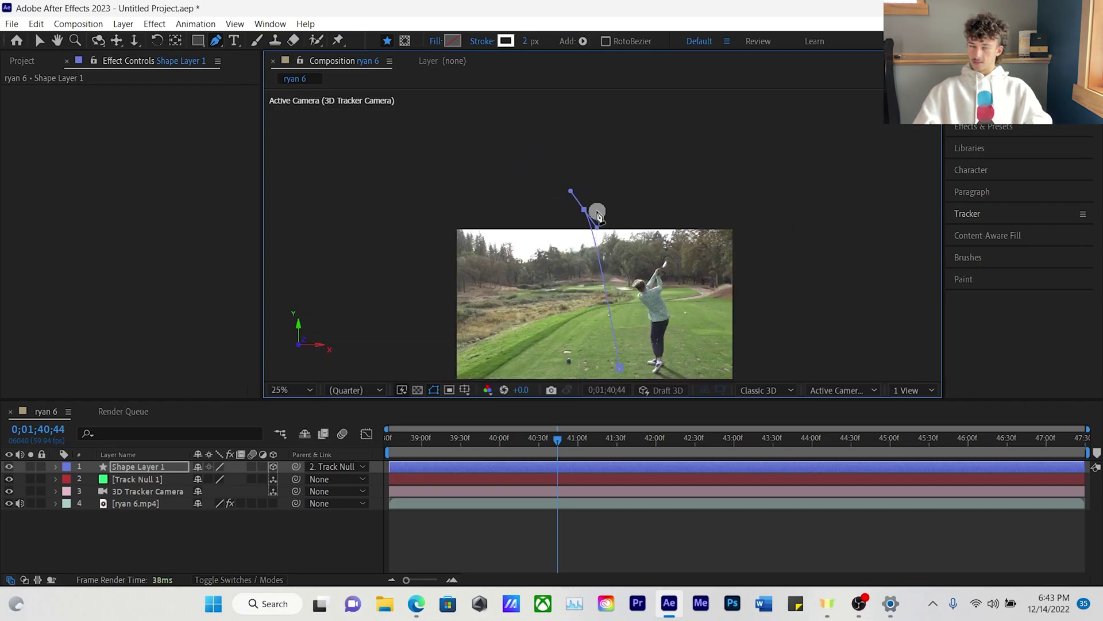
scroll(599, 213, "up", 1)
Step: Add a curved point and descending vertices, reshaping the curve at the path's peak
left_click_drag(528, 223, 551, 226)
left_click(528, 224)
key("space")
left_click_drag(587, 317, 596, 260)
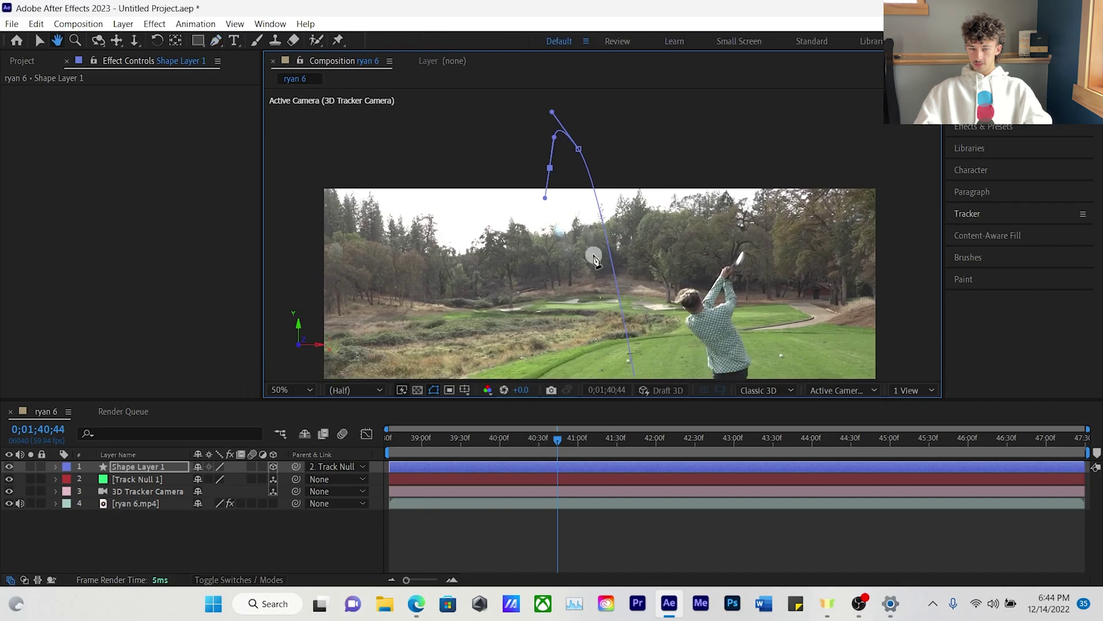
left_click(583, 288)
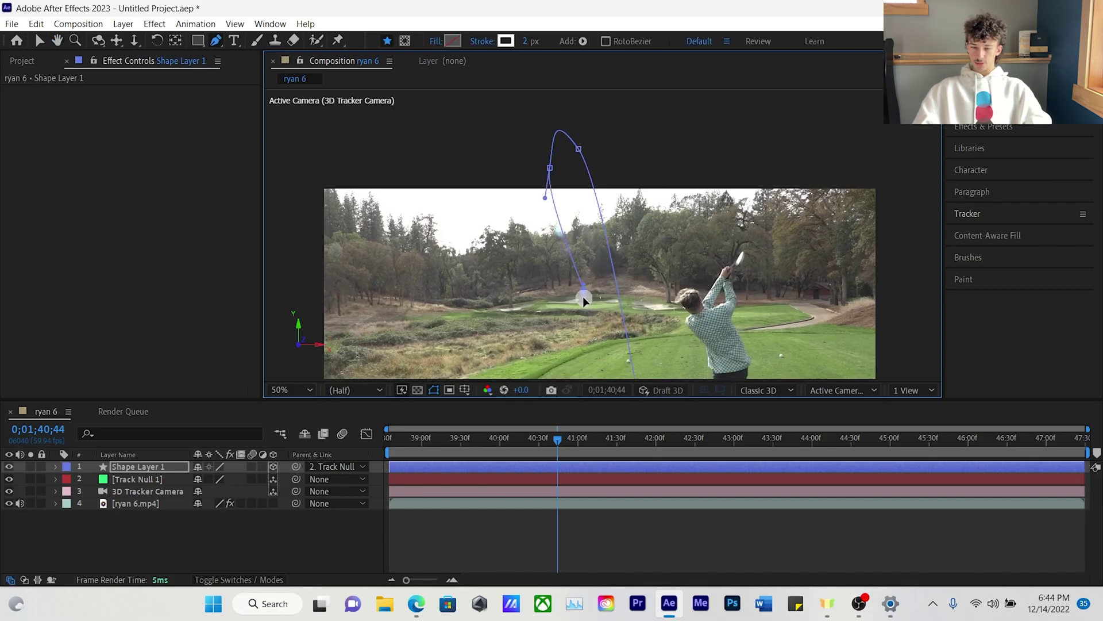
left_click(589, 315)
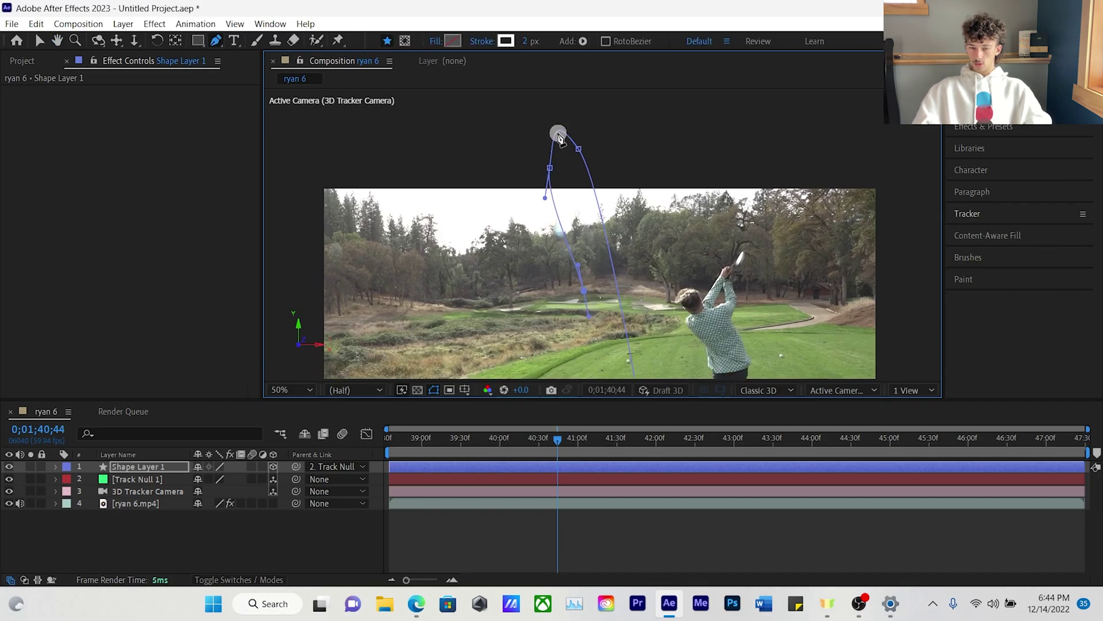
left_click_drag(550, 168, 615, 183)
Step: Shift the upper path point right to match the ball and lower the end point slightly
scroll(556, 197, "up", 2)
key("Page_Up")
key("Page_Up")
left_click_drag(568, 189, 619, 277)
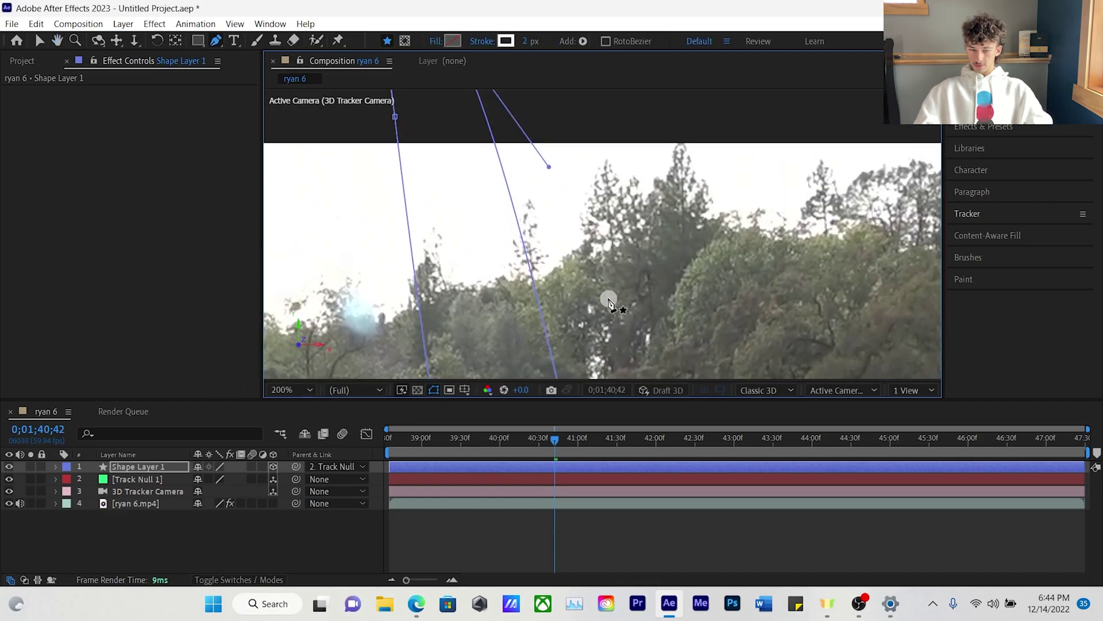
scroll(613, 310, "down", 2)
left_click_drag(522, 134, 569, 138)
scroll(643, 236, "up", 2)
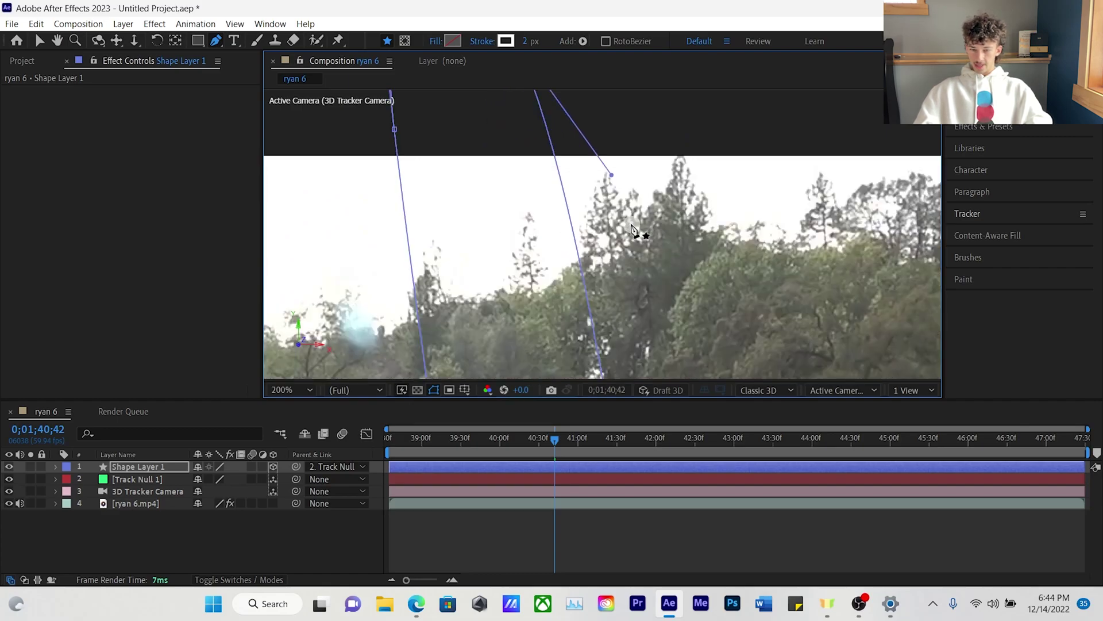
left_click_drag(590, 166, 589, 180)
Step: Step back through the frames around the strike to check the ball's launch
key("Page_Up")
left_click_drag(594, 301, 586, 167)
key("Page_Up")
key("Page_Up")
key("Page_Up")
left_click_drag(646, 320, 627, 261)
scroll(603, 243, "down", 1)
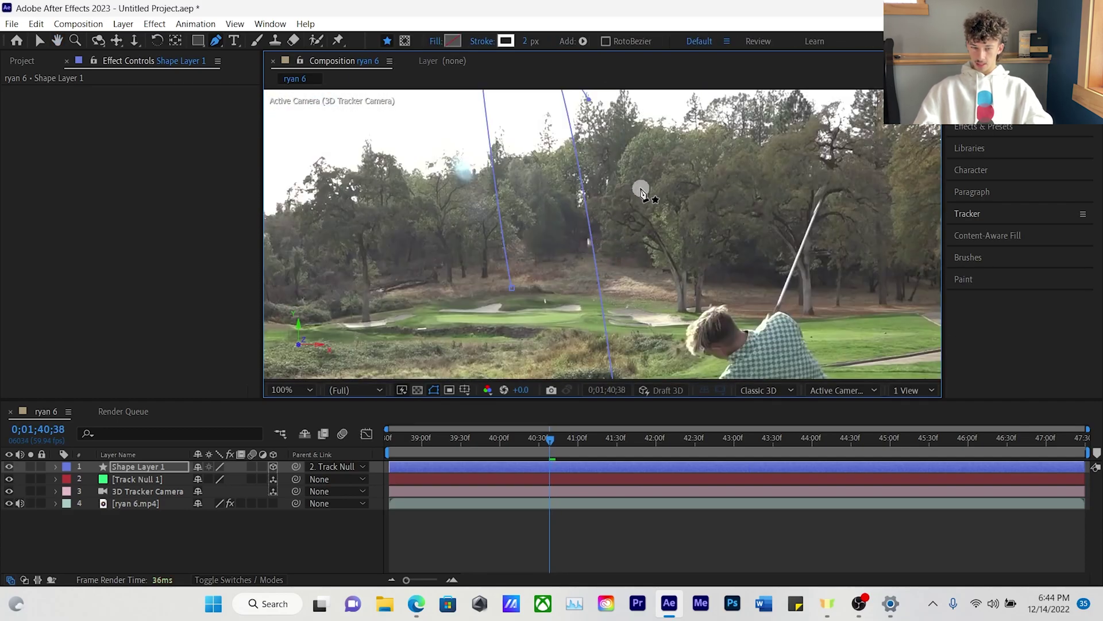
left_click_drag(628, 113, 612, 209)
scroll(574, 161, "down", 2)
key("Page_Up")
key("Page_Up")
key("Page_Up")
key("Page_Up")
key("Page_Up")
key("Page_Up")
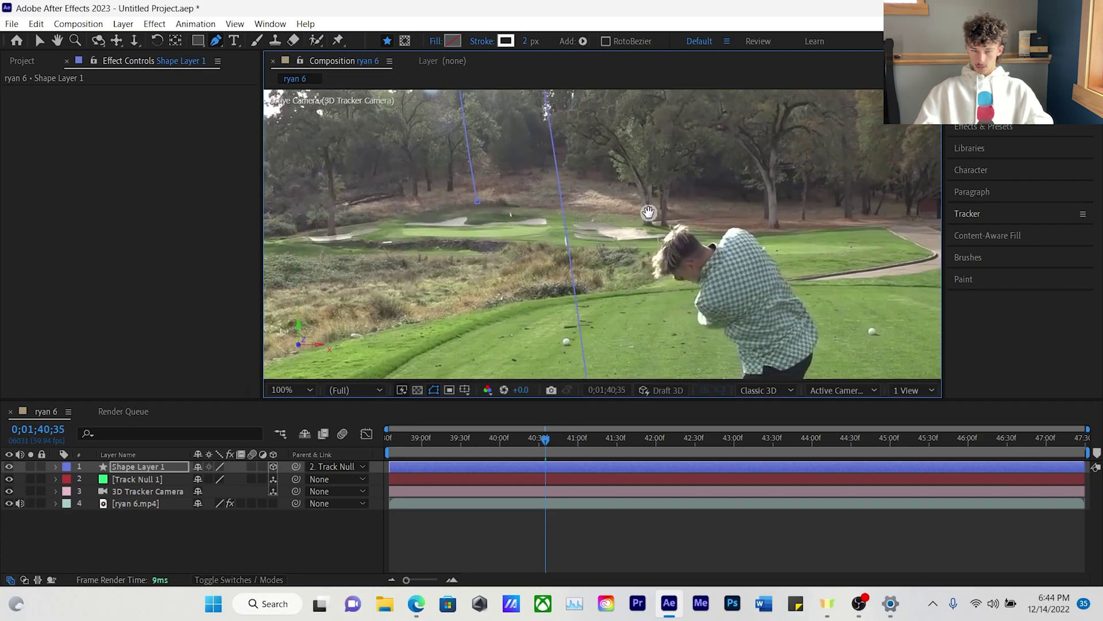
key("Page_Up")
key("Page_Up")
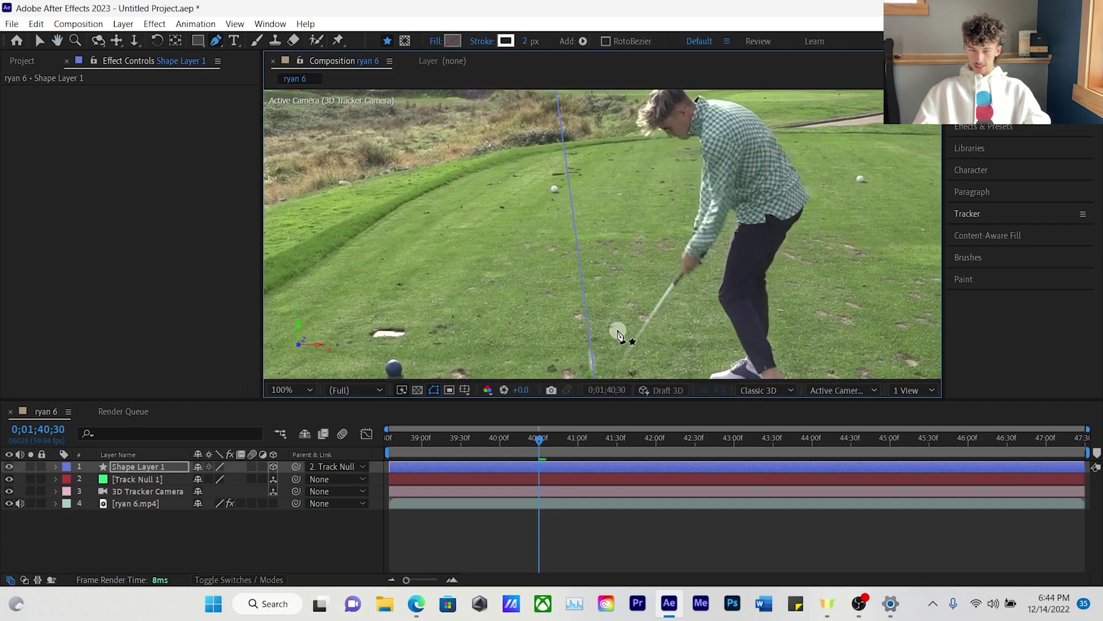
scroll(611, 308, "down", 2)
Step: Follow the ball forward frame by frame and shift the descending curve to the right
key("Page_Down")
key("Page_Down")
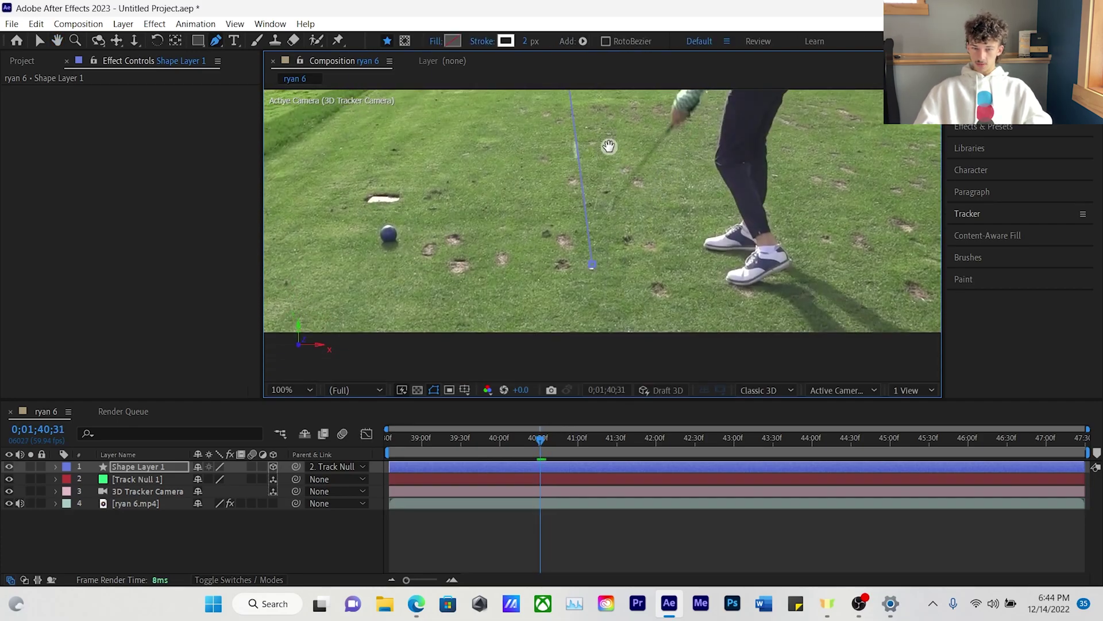
scroll(609, 148, "up", 2)
key("Page_Down")
key("Page_Down")
scroll(592, 190, "up", 3)
key("Page_Down")
key("Page_Down")
scroll(586, 235, "up", 2)
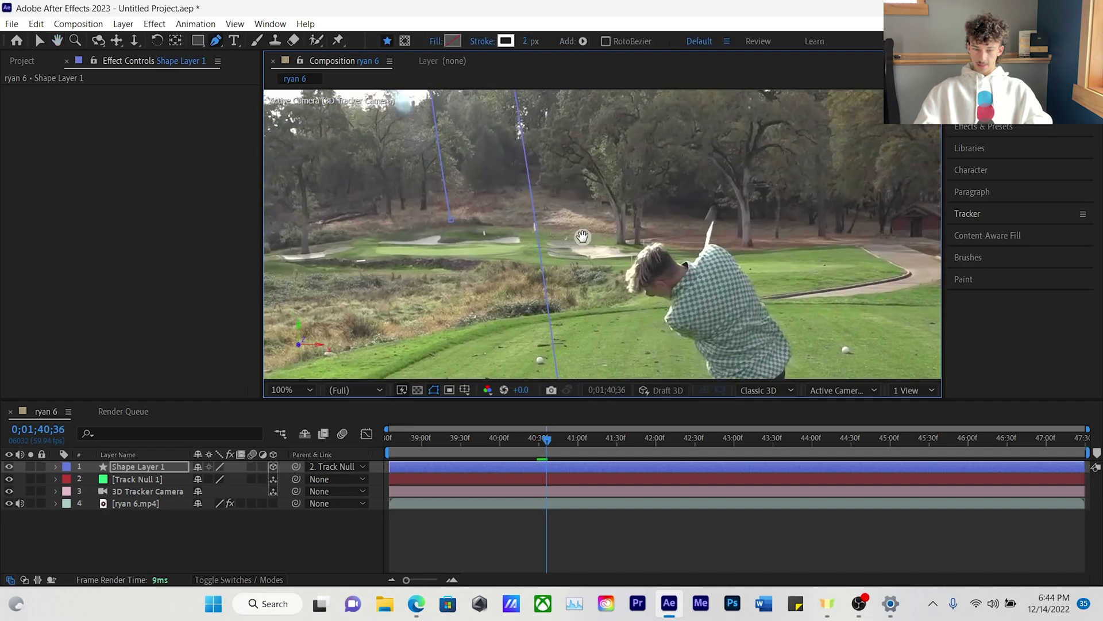
key("Page_Down")
key("Page_Down")
key("Page_Down")
left_click_drag(560, 192, 617, 243)
key("Page_Down")
scroll(598, 302, "up", 1)
key("Page_Down")
key("Page_Down")
key("Page_Down")
key("Page_Down")
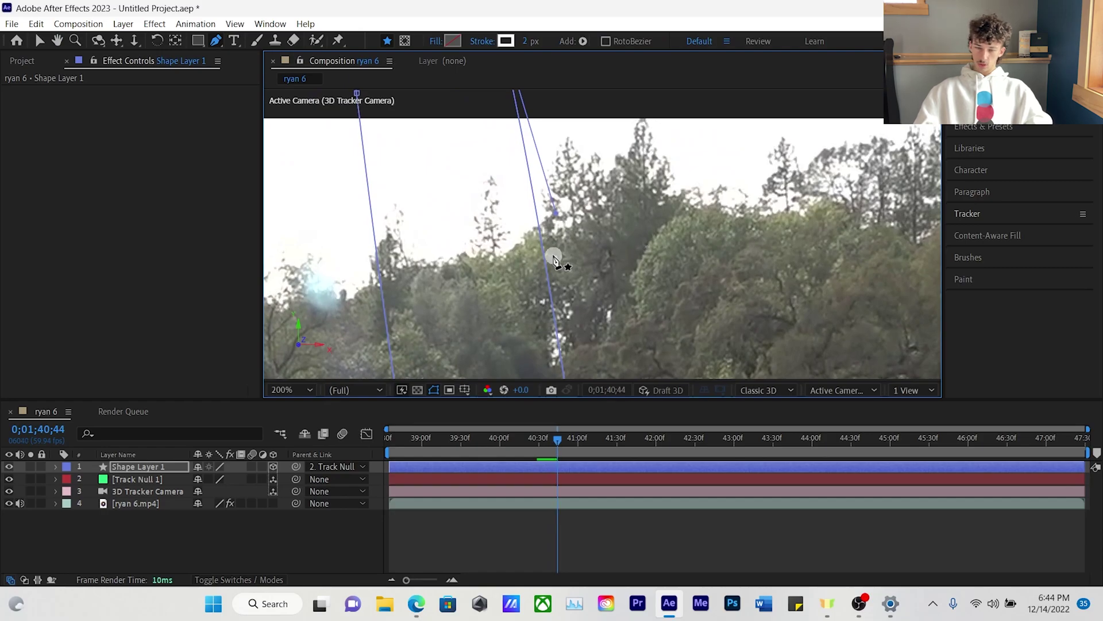
scroll(623, 206, "down", 1)
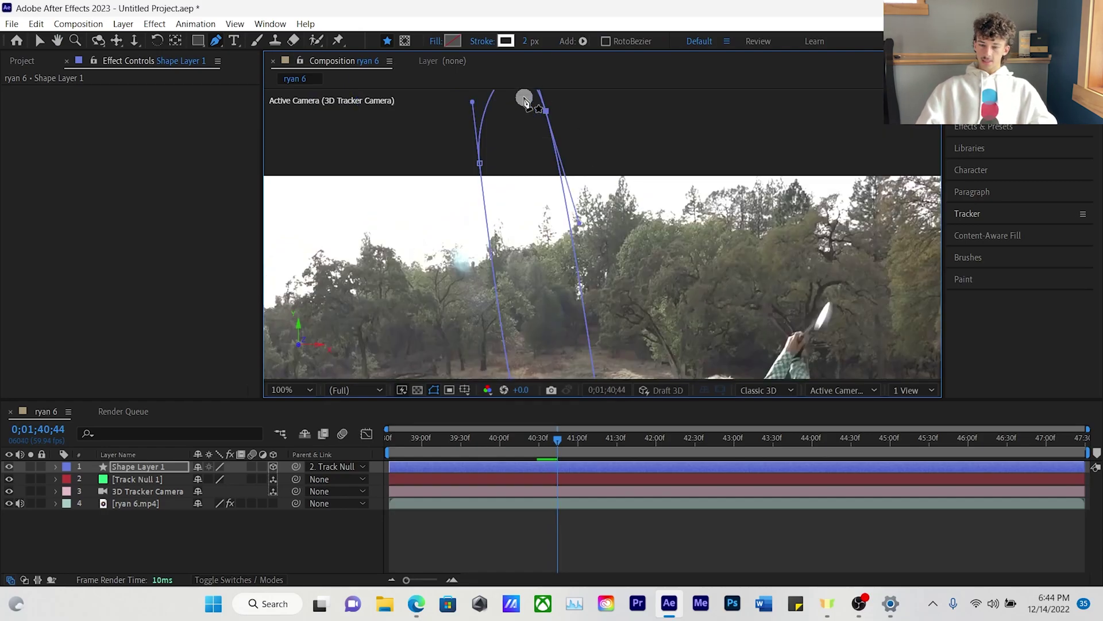
left_click_drag(546, 114, 550, 115)
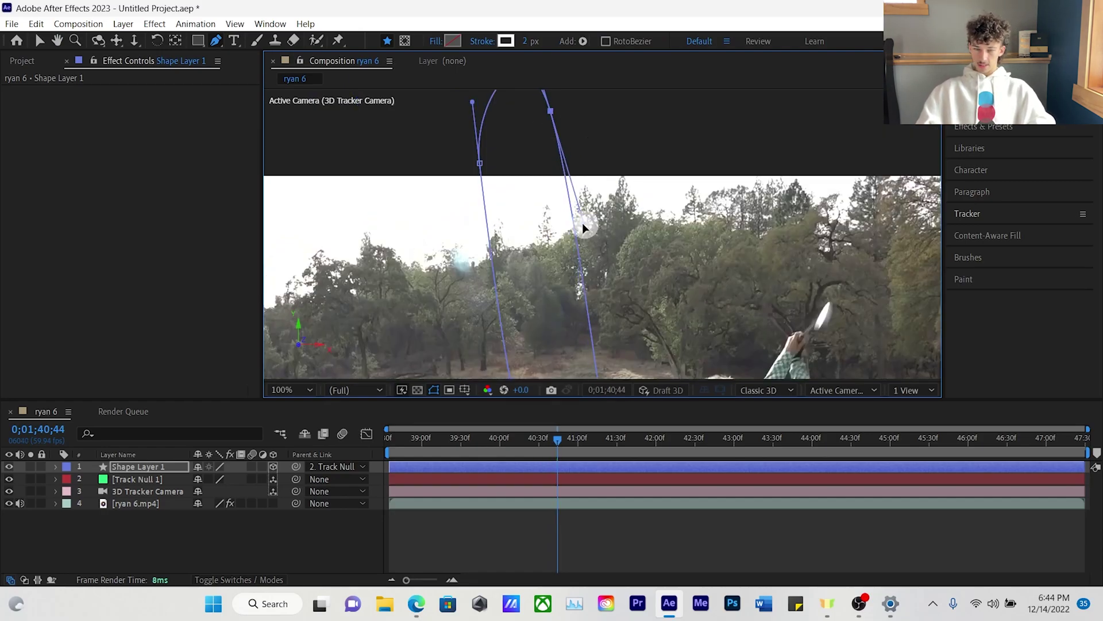
Step: Compare frames around the strike and move a path point right to follow the ball
key("Page_Up")
key("Page_Up")
key("Page_Up")
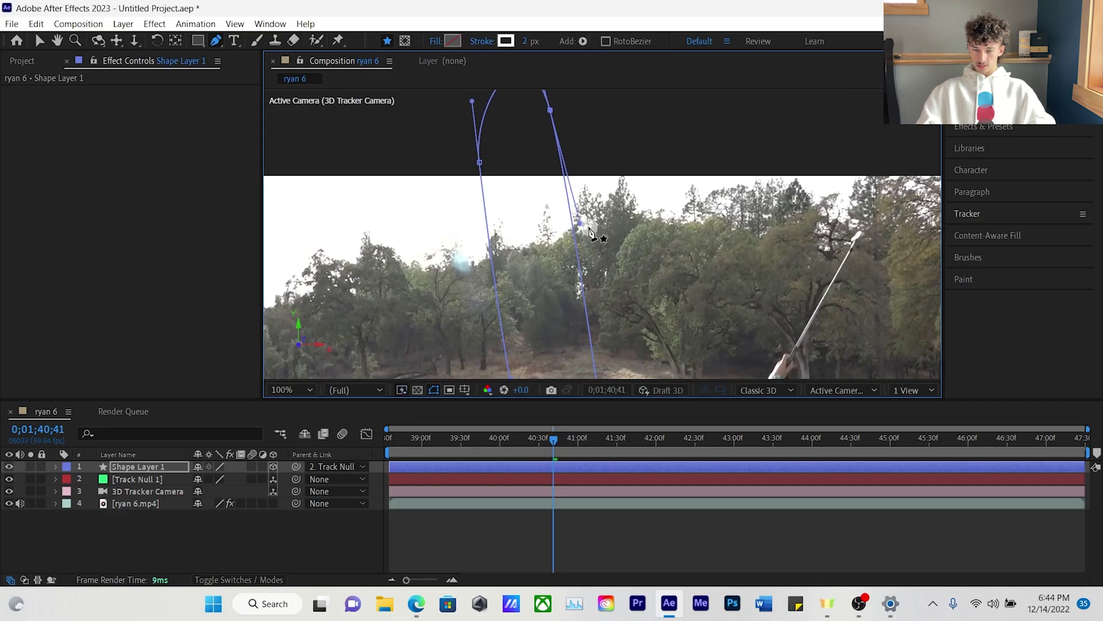
key("Page_Up")
key("Page_Up")
key("Page_Up")
key("Page_Up")
key("Page_Up")
key("Page_Up")
key("Page_Up")
key("Page_Up")
key("Page_Up")
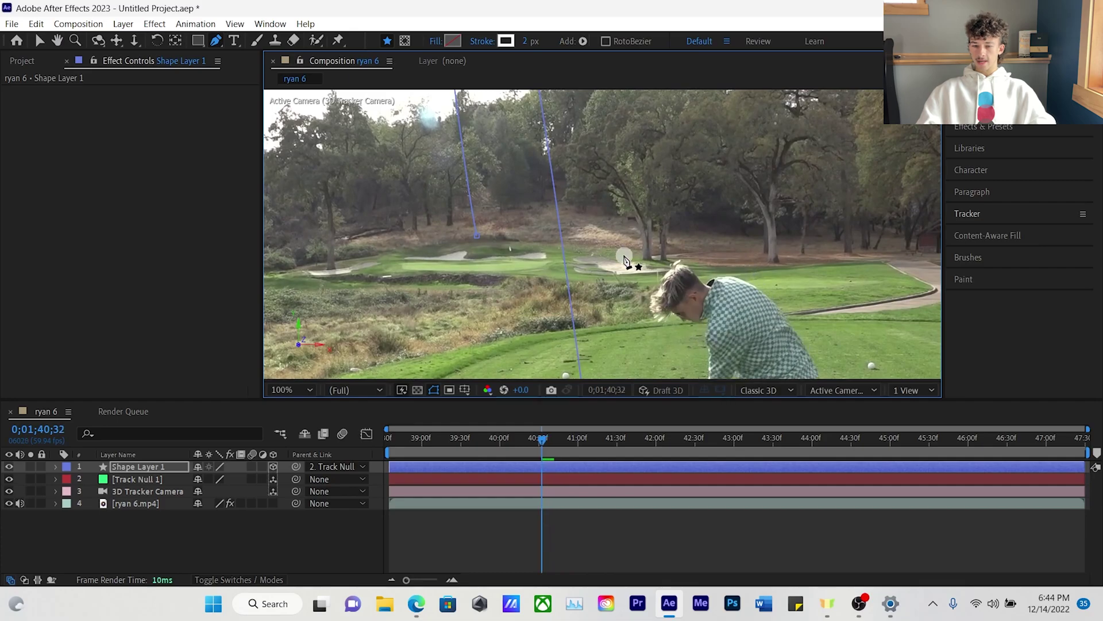
key("Page_Up")
left_click_drag(625, 257, 630, 71)
key("Page_Up")
key("Page_Down")
key("Page_Down")
key("Page_Down")
left_click_drag(632, 151, 629, 268)
key("Page_Down")
key("Page_Down")
key("Page_Down")
key("Page_Down")
key("Page_Down")
key("Page_Down")
key("Page_Down")
key("Page_Down")
key("Page_Down")
key("Page_Down")
key("Page_Down")
key("Page_Down")
key("Page_Down")
key("Page_Down")
key("Page_Down")
key("Page_Down")
key("Page_Down")
left_click_drag(463, 182, 488, 180)
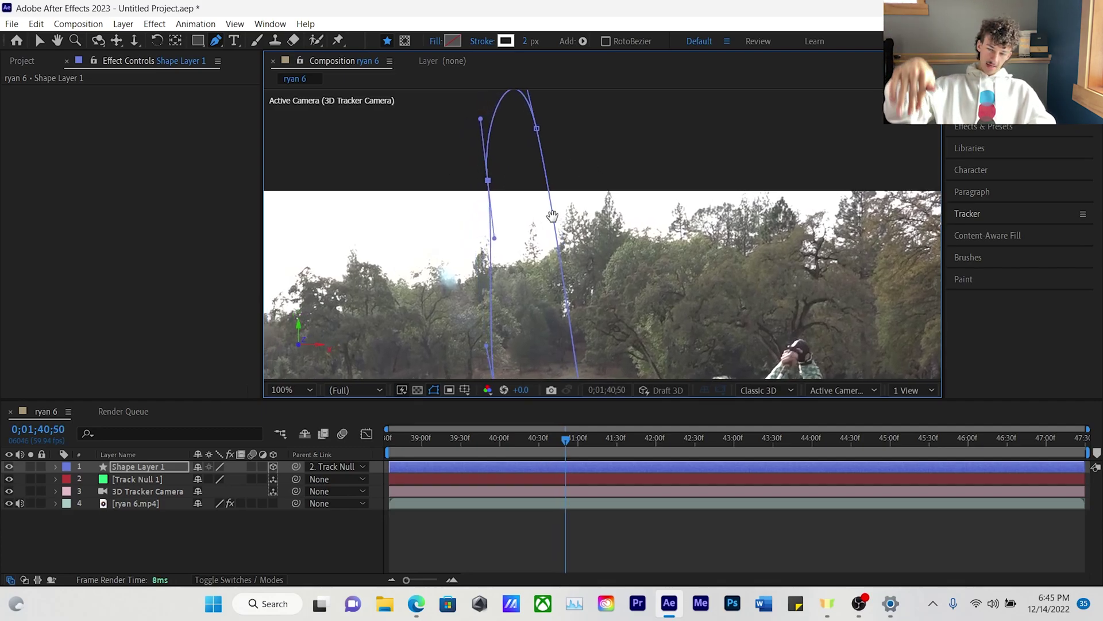
Step: Advance later in the flight and place the path's end point on the green
left_click_drag(553, 216, 628, 191)
left_click_drag(566, 441, 808, 363)
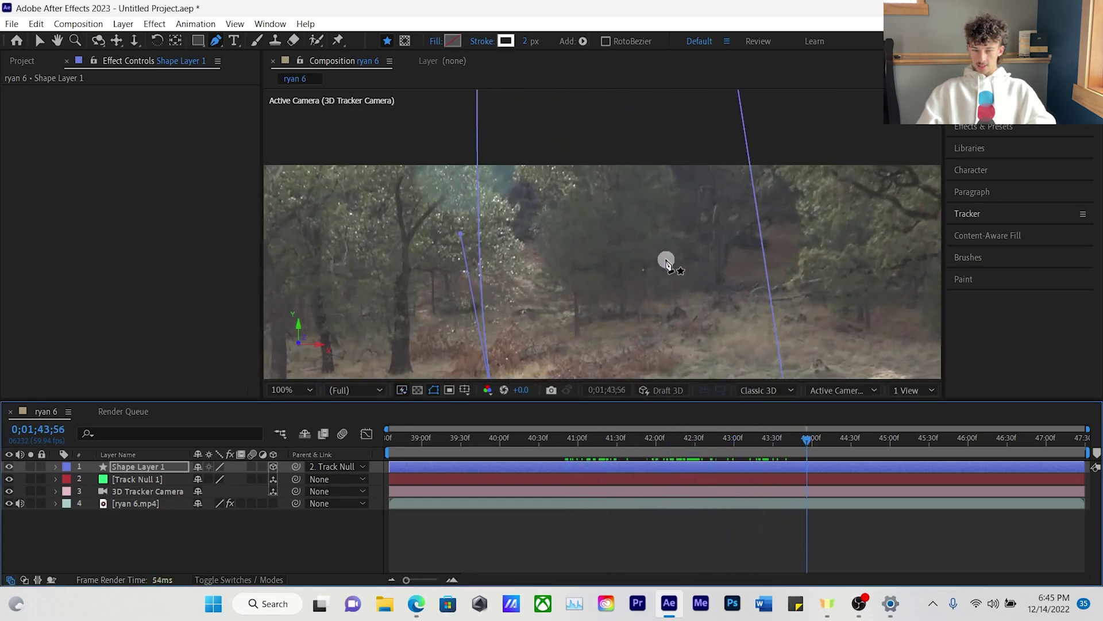
left_click_drag(665, 259, 687, 93)
left_click_drag(519, 249, 576, 327)
left_click_drag(808, 451, 892, 436)
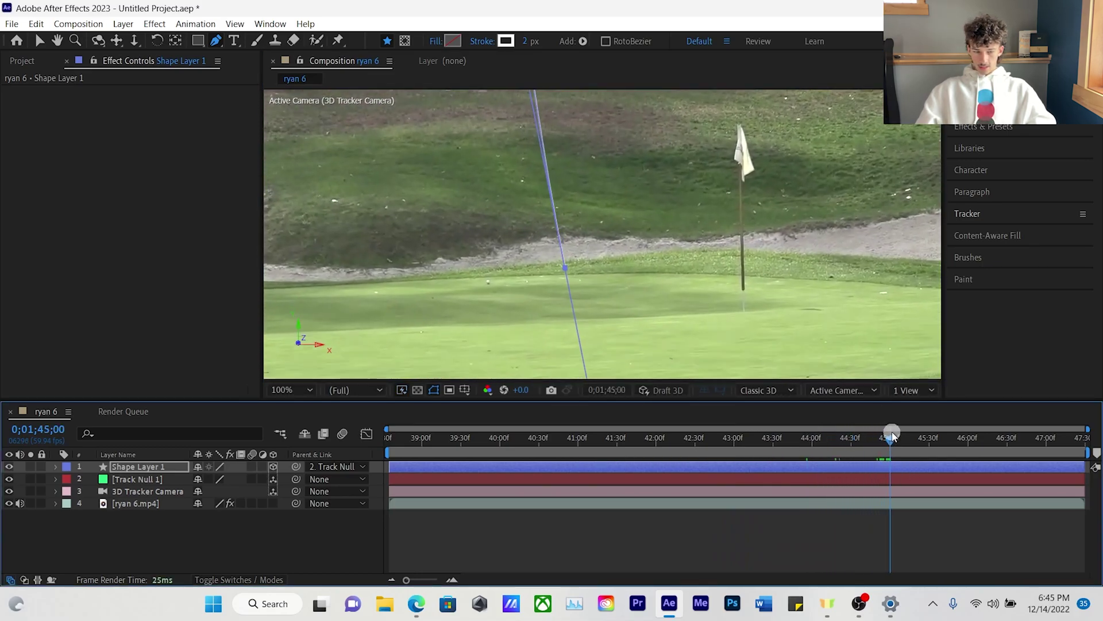
Step: Hide Stroke 1 inside Shape Layer 1's Contents, then collapse the layer
left_click(57, 467)
left_click(65, 481)
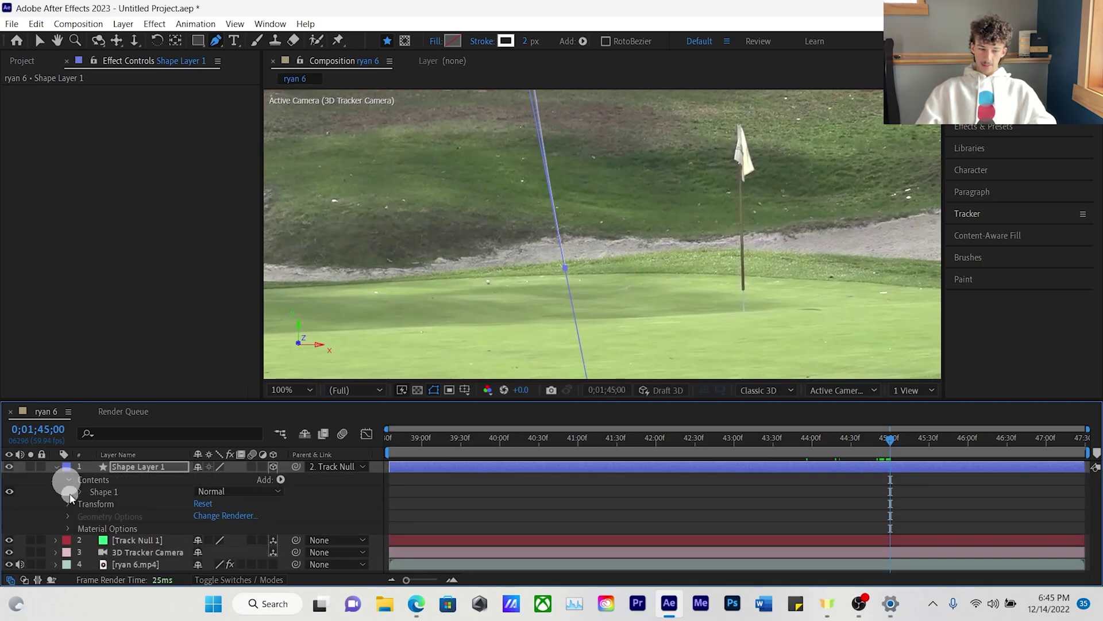
left_click(80, 492)
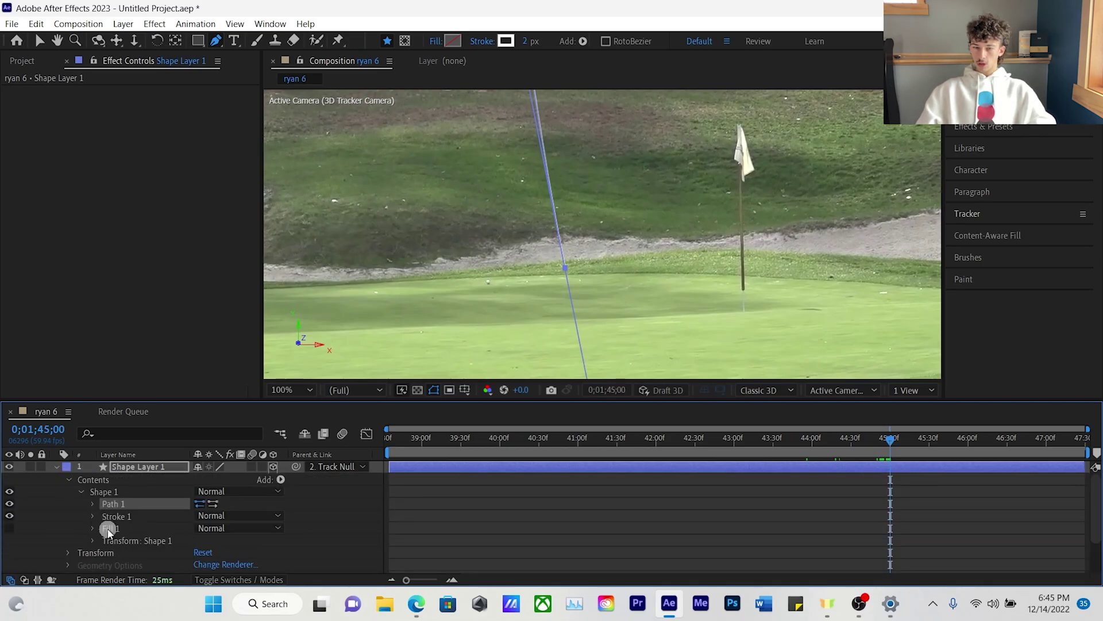
left_click(9, 516)
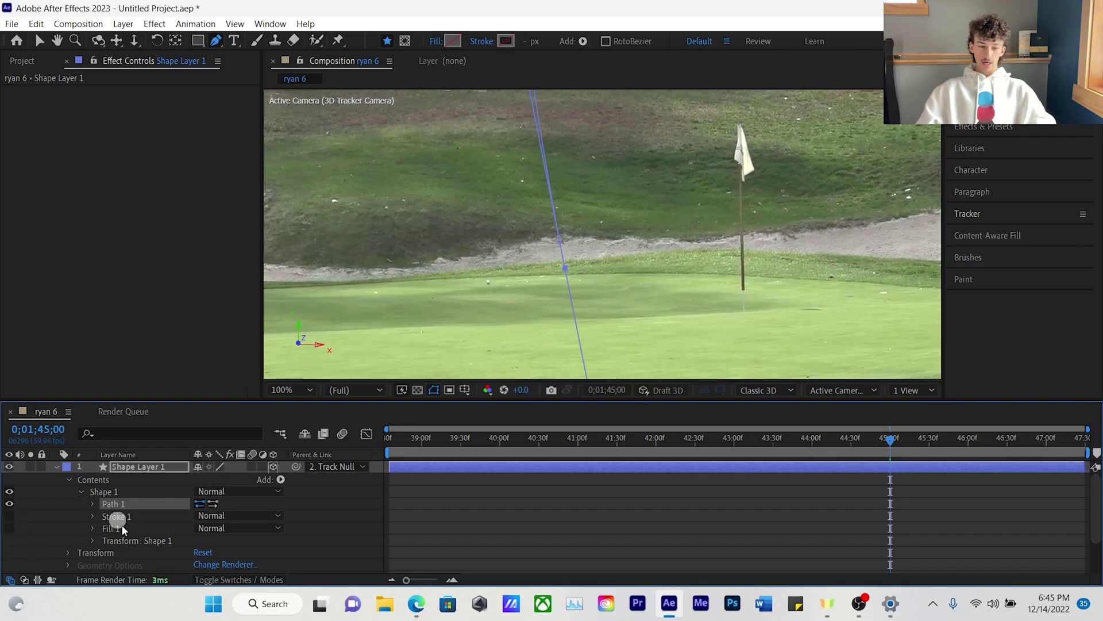
left_click(55, 467)
Step: Reposition the lower path point onto the ball's flight, nudging it up onto the ball
key("space")
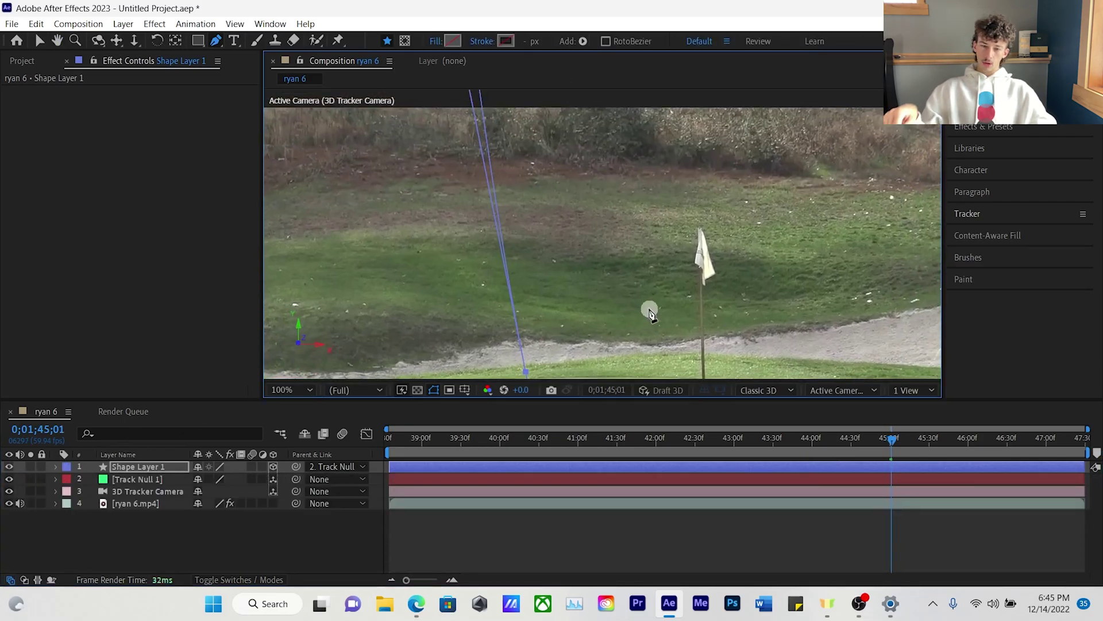
left_click_drag(894, 438, 928, 440)
key("Page_Down")
key("Page_Down")
key("Page_Down")
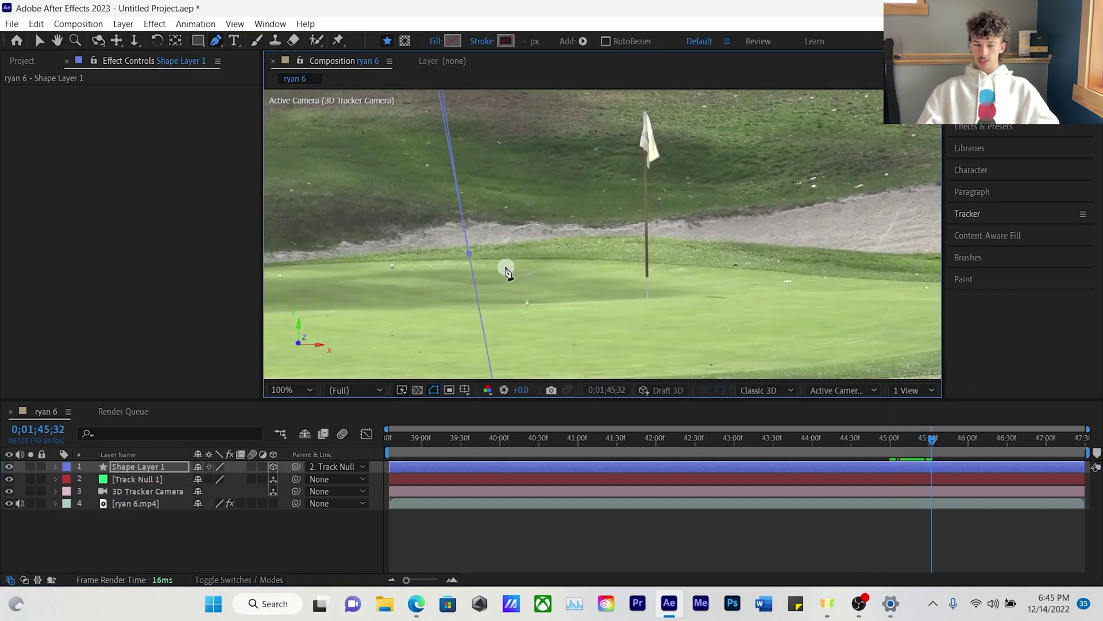
left_click_drag(474, 254, 527, 291)
key("Page_Up")
key("Page_Down")
key("Page_Down")
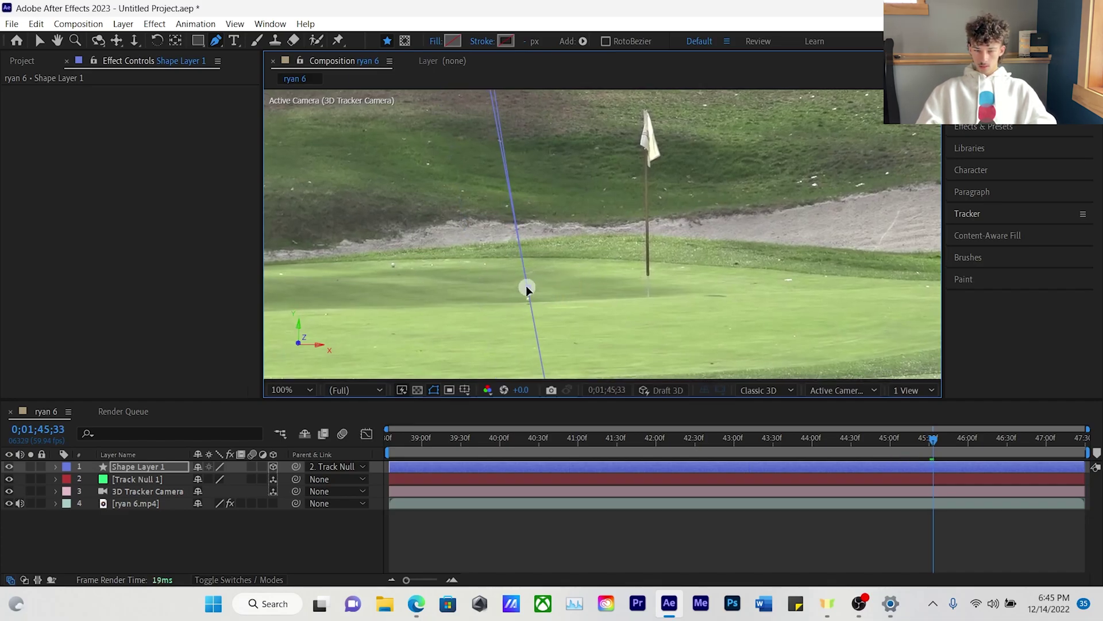
left_click_drag(524, 290, 529, 282)
key("Page_Up")
key("Page_Up")
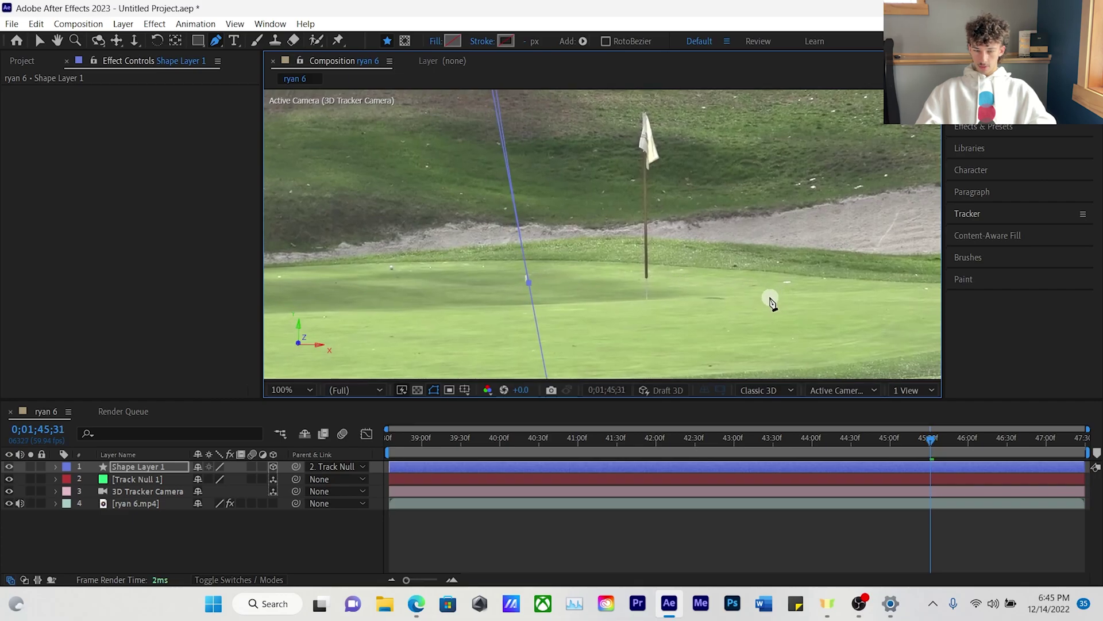
key("Page_Down")
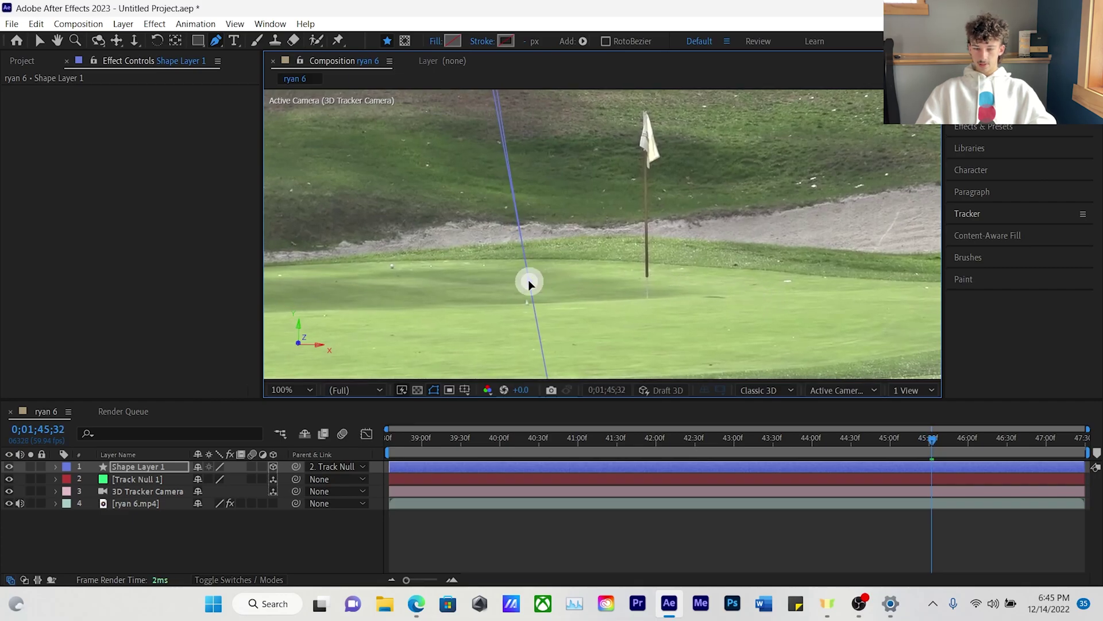
Step: Shift the top path point to the right to match the ball
scroll(526, 283, "down", 4)
left_click_drag(619, 187, 547, 346)
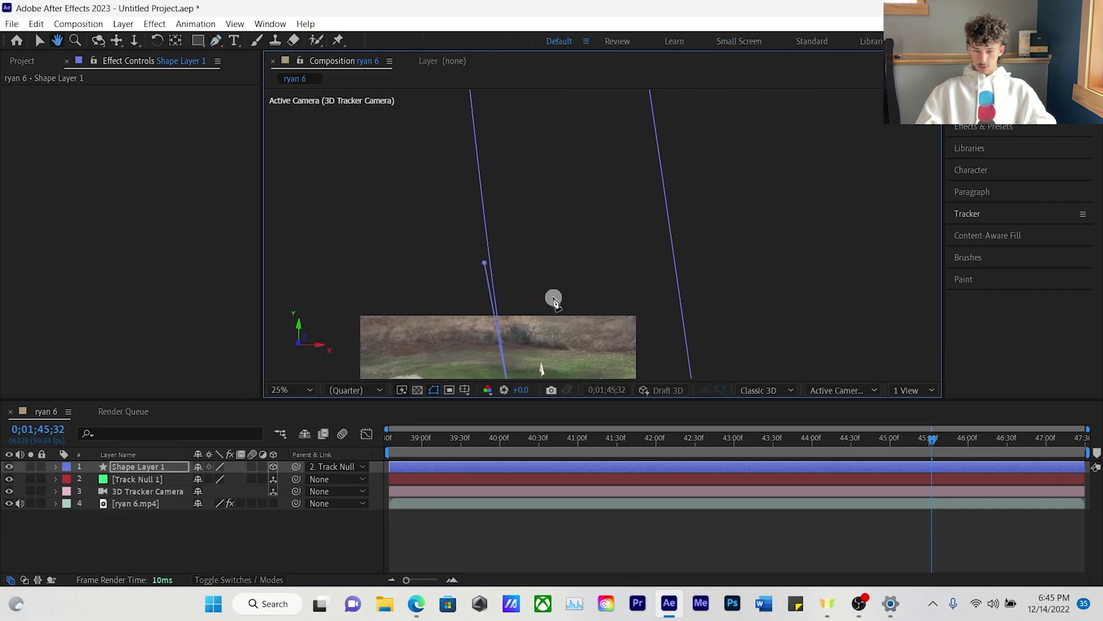
scroll(548, 183, "down", 1)
left_click_drag(547, 184, 535, 341)
left_click_drag(504, 143, 536, 144)
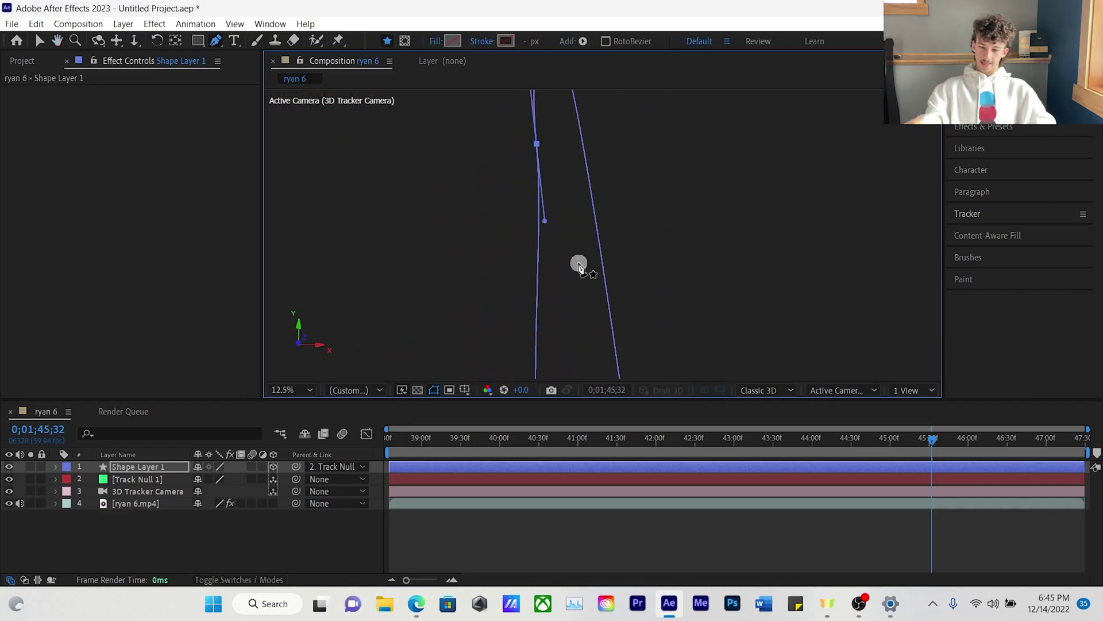
scroll(586, 265, "up", 2)
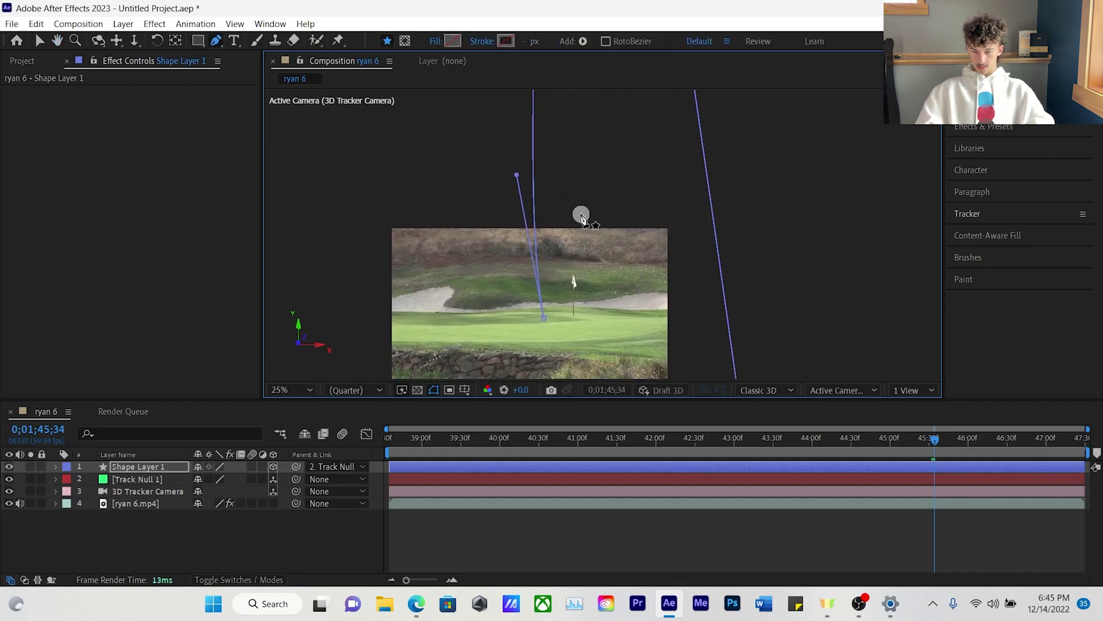
Step: On an earlier flight frame, move the path's top endpoint to the right
left_click_drag(934, 441, 917, 441)
scroll(673, 250, "up", 2)
scroll(499, 196, "up", 1)
key("space")
left_click_drag(544, 238, 804, 223)
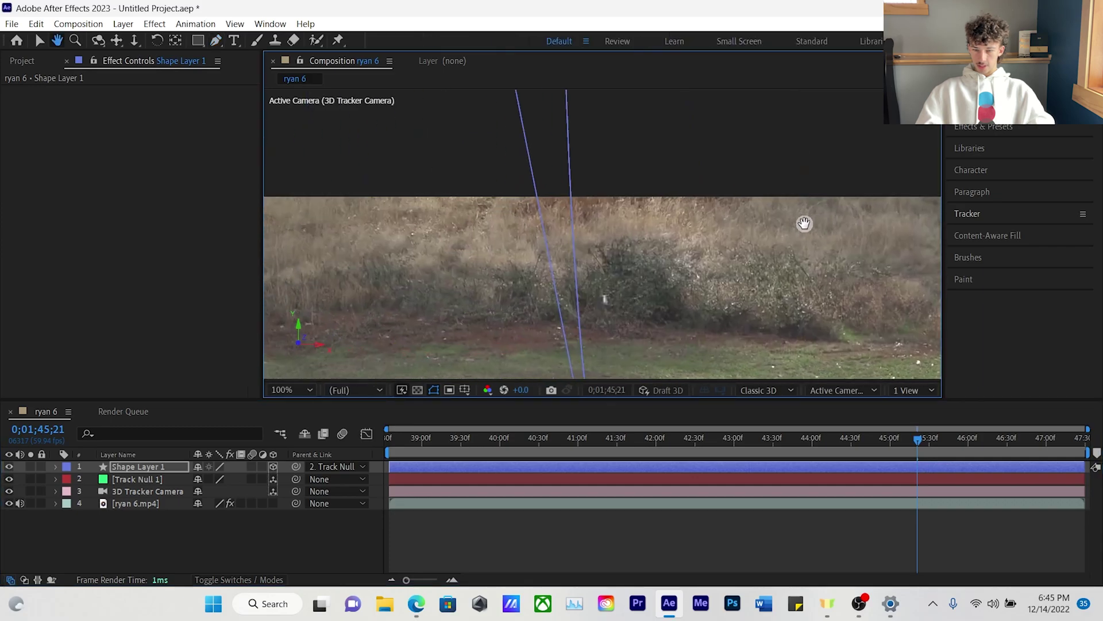
key("g")
scroll(639, 188, "down", 2)
key("Page_Up")
key("Page_Up")
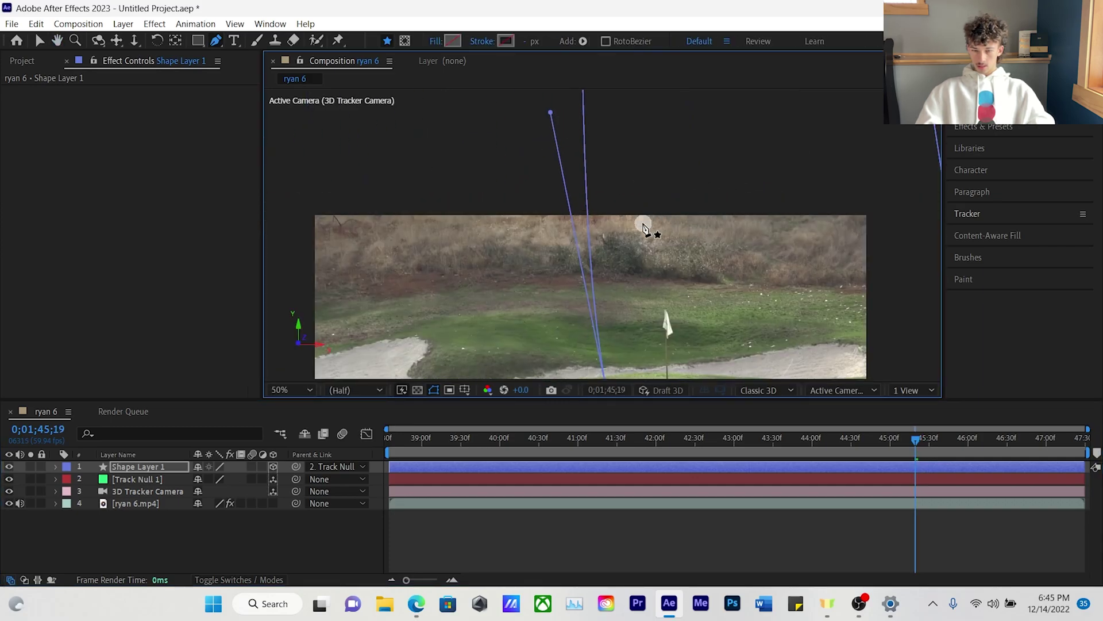
scroll(638, 229, "up", 2)
left_click_drag(624, 162, 589, 300)
left_click_drag(464, 173, 520, 165)
Step: Move the path's top endpoint right over the green and play back the shot
left_click_drag(674, 260, 678, 129)
scroll(613, 126, "down", 1)
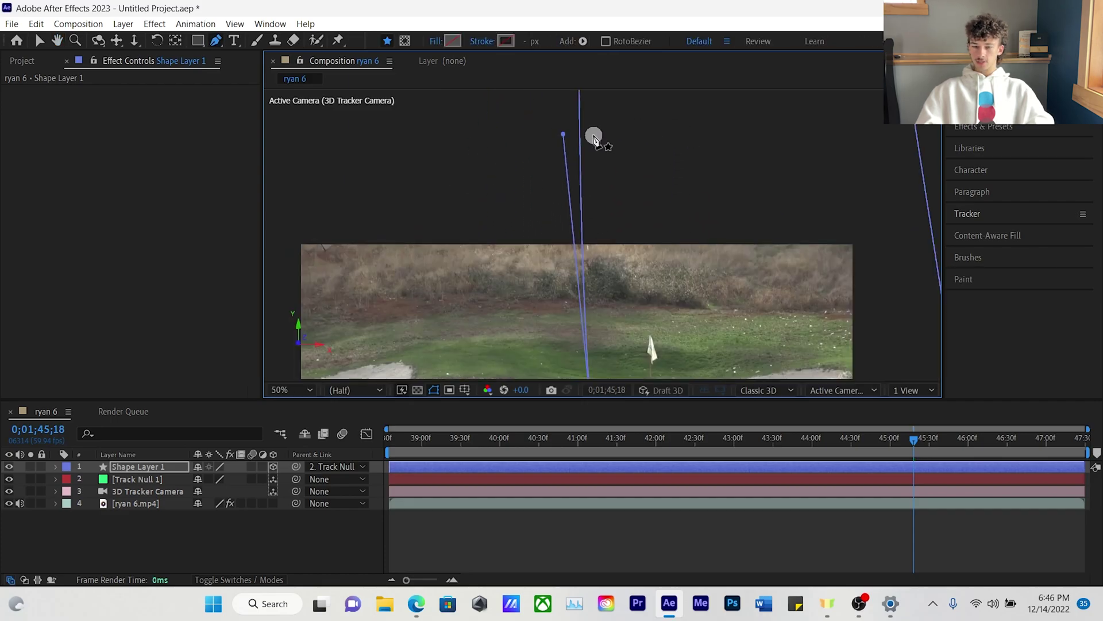
left_click_drag(564, 133, 580, 127)
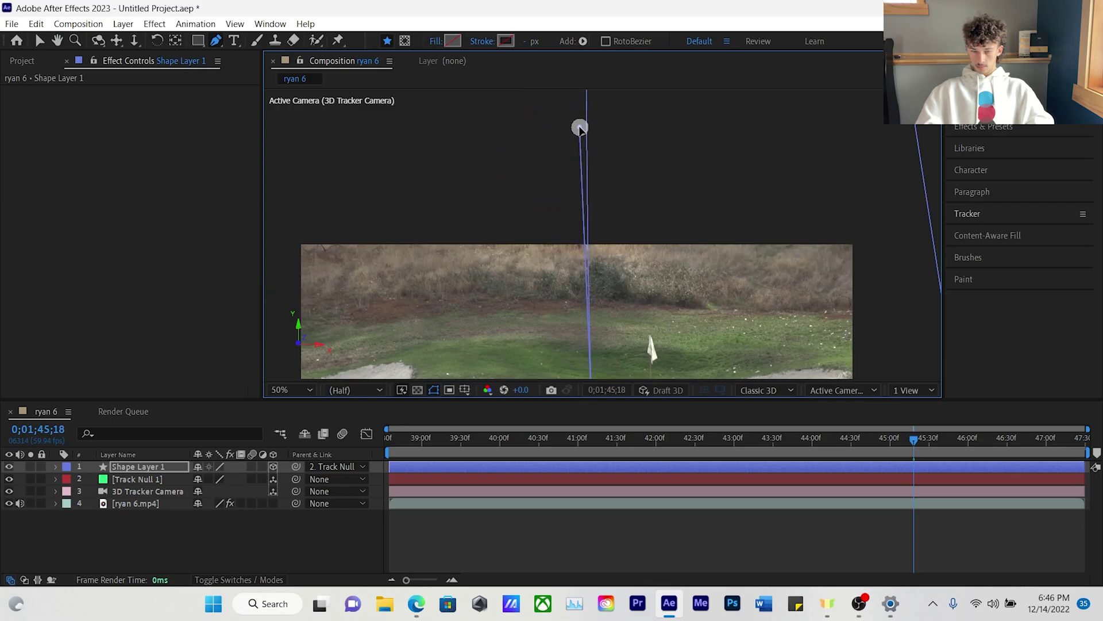
scroll(653, 143, "up", 2)
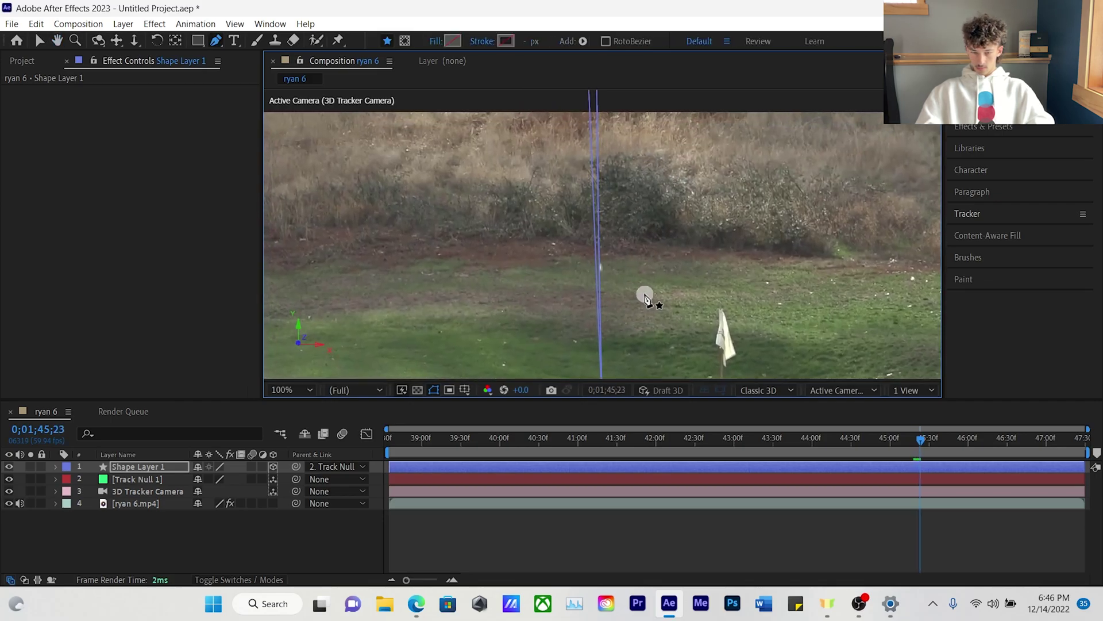
key("space")
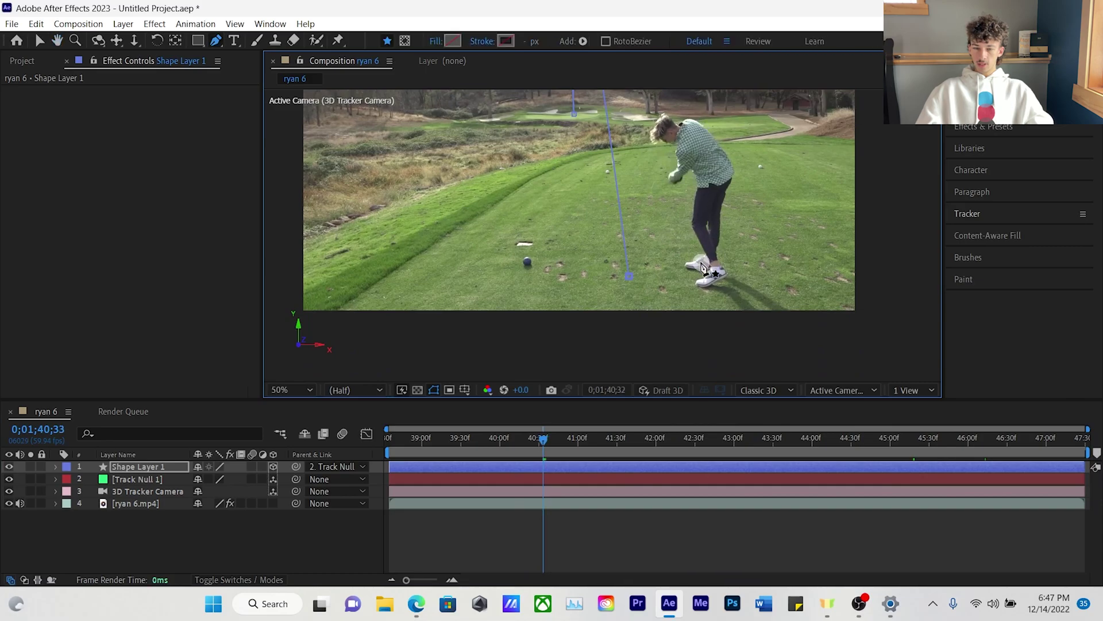
Step: At the swing frame, add Trim Paths 1 to Shape 1 and expand it (Start 0%, End 100%)
key("Page_Up")
key("Page_Down")
key("Page_Up")
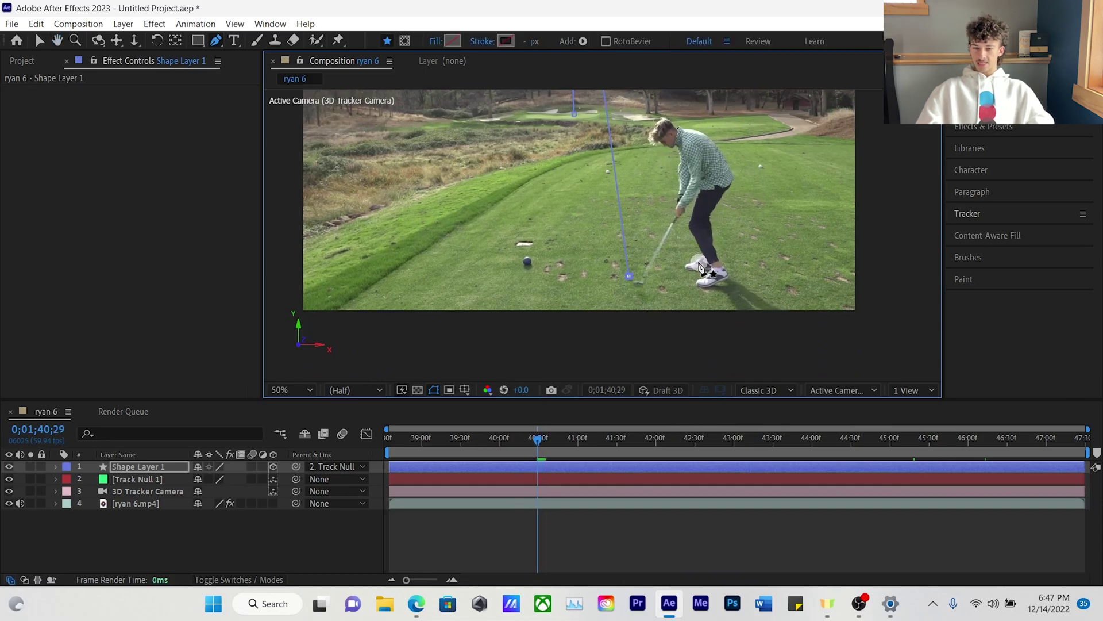
left_click(54, 467)
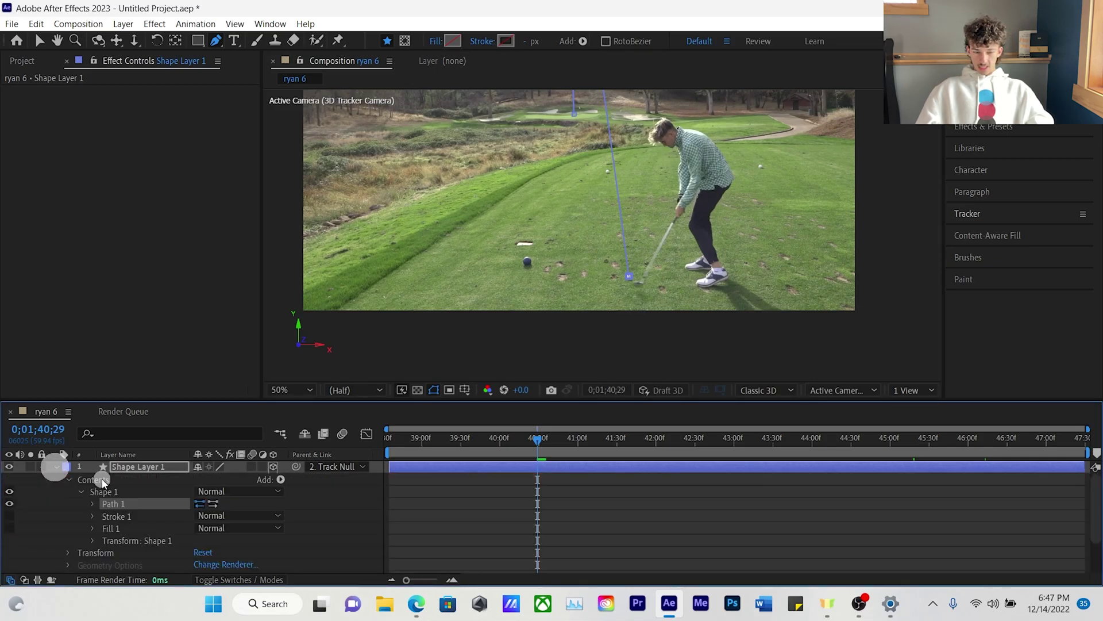
left_click(281, 479)
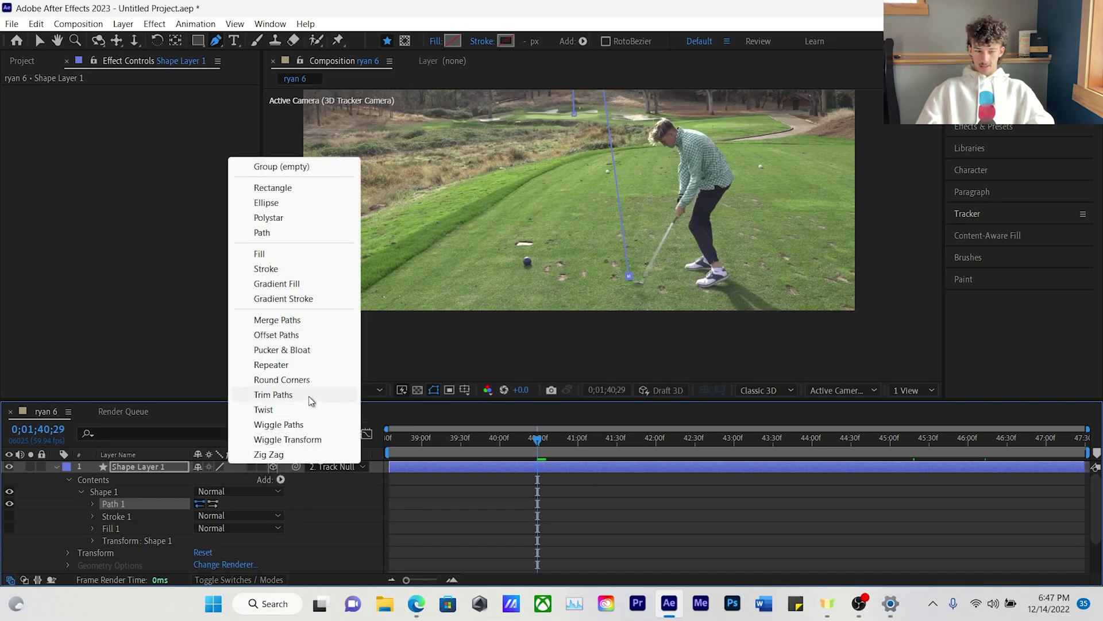
left_click(274, 395)
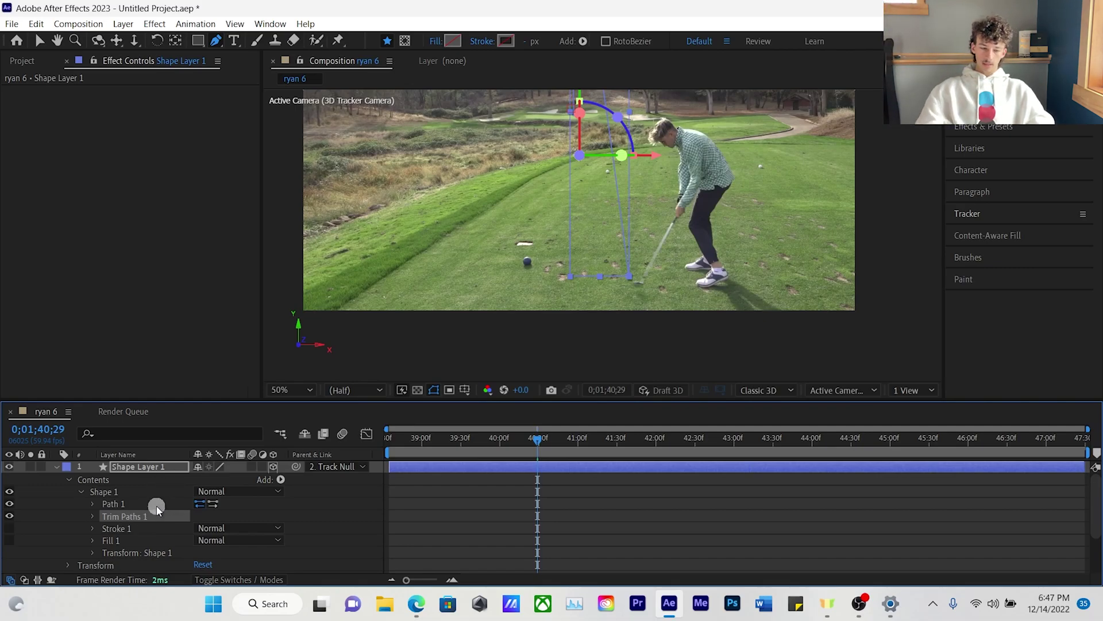
scroll(109, 520, "down", 3)
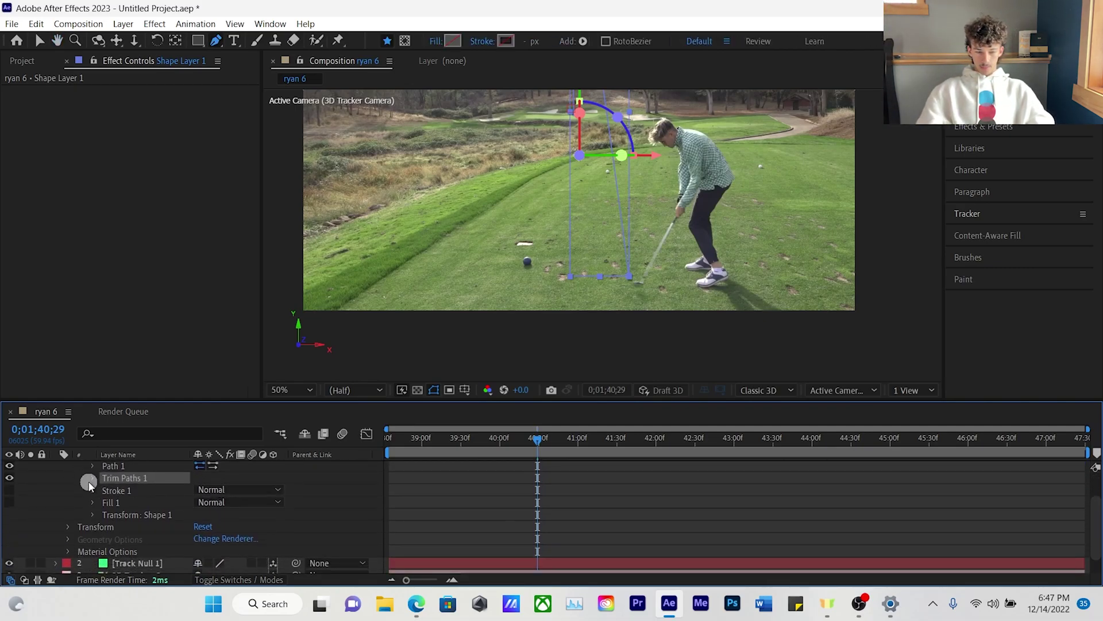
left_click(93, 479)
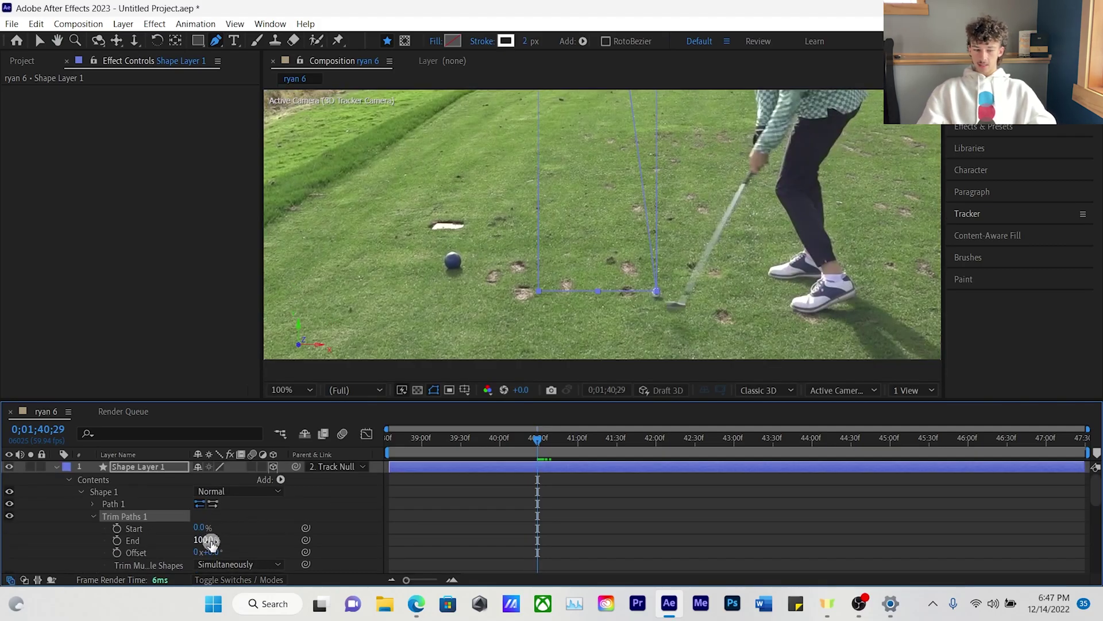
Step: Set Trim Paths End to 0% and start a keyframe at 0;01;40;29
left_click_drag(205, 543, 157, 544)
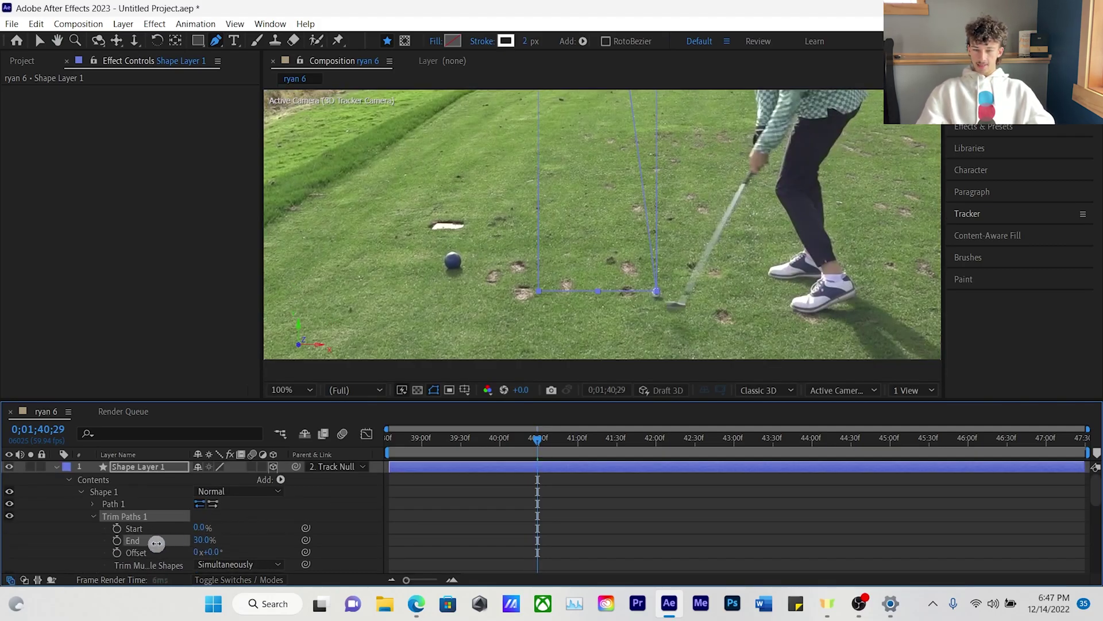
left_click_drag(80, 557, 78, 557)
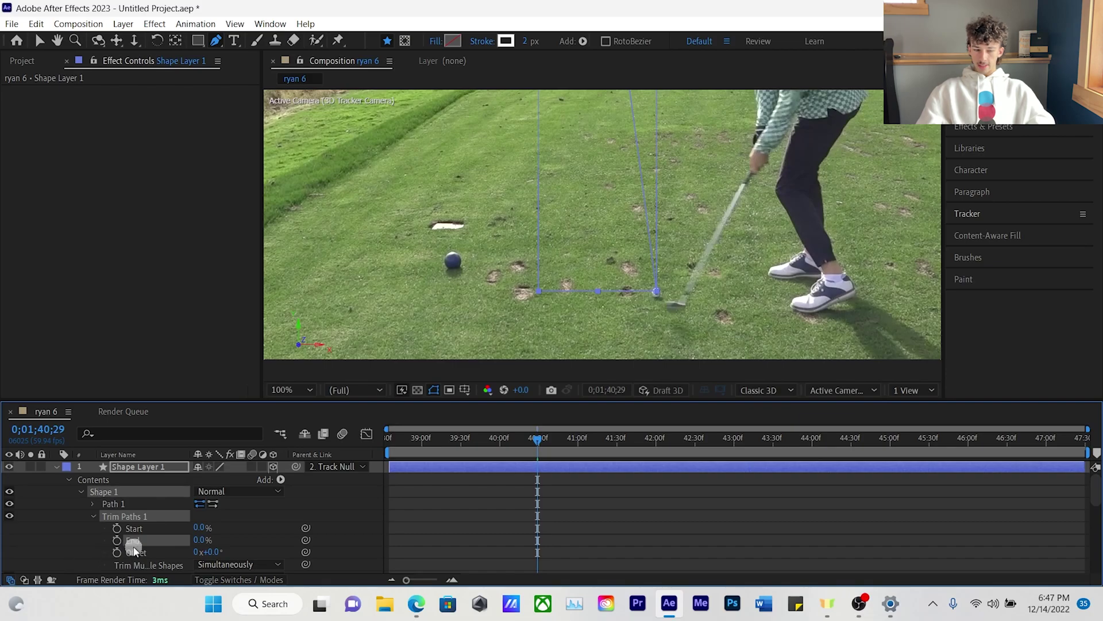
left_click(117, 541)
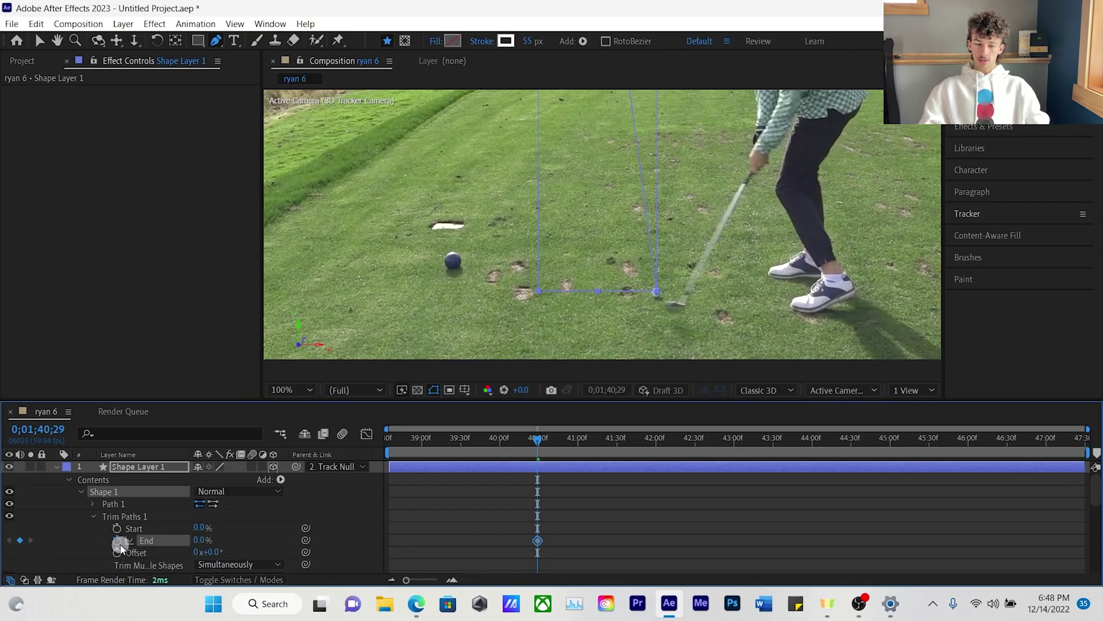
left_click(193, 518)
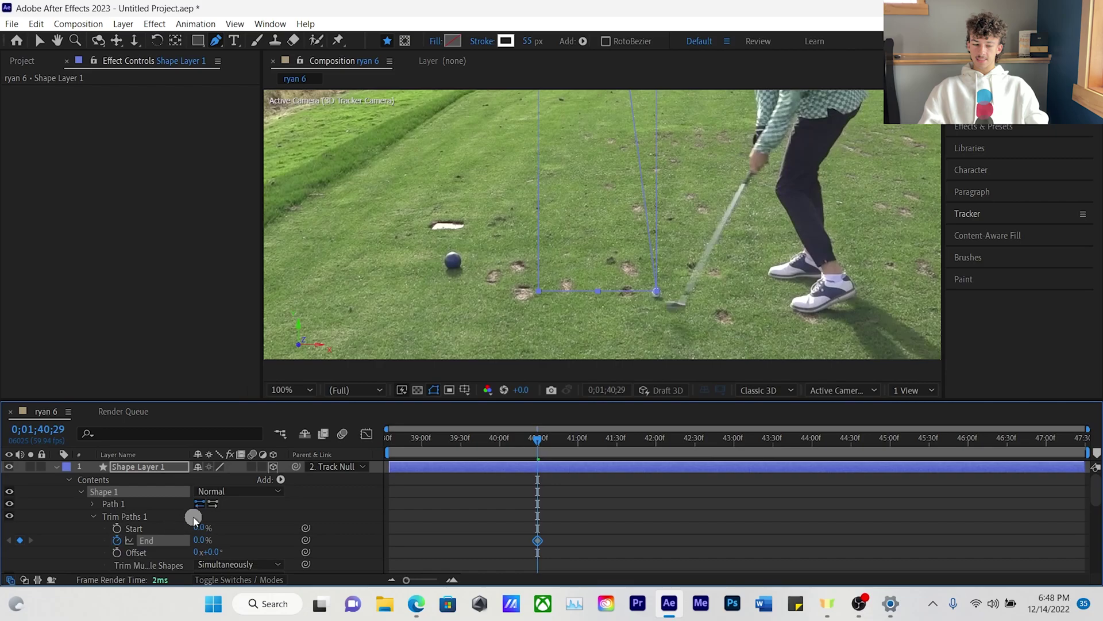
Step: One frame later, keyframe Trim Paths End at 4.0% so a short streak appears
key("Page_Down")
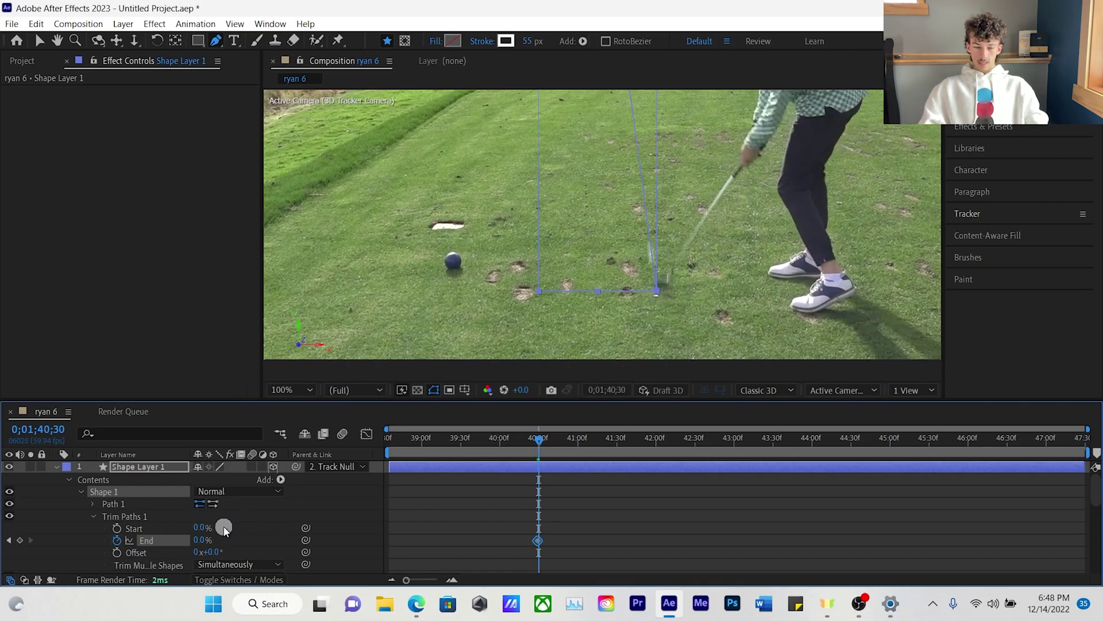
left_click_drag(205, 542, 202, 542)
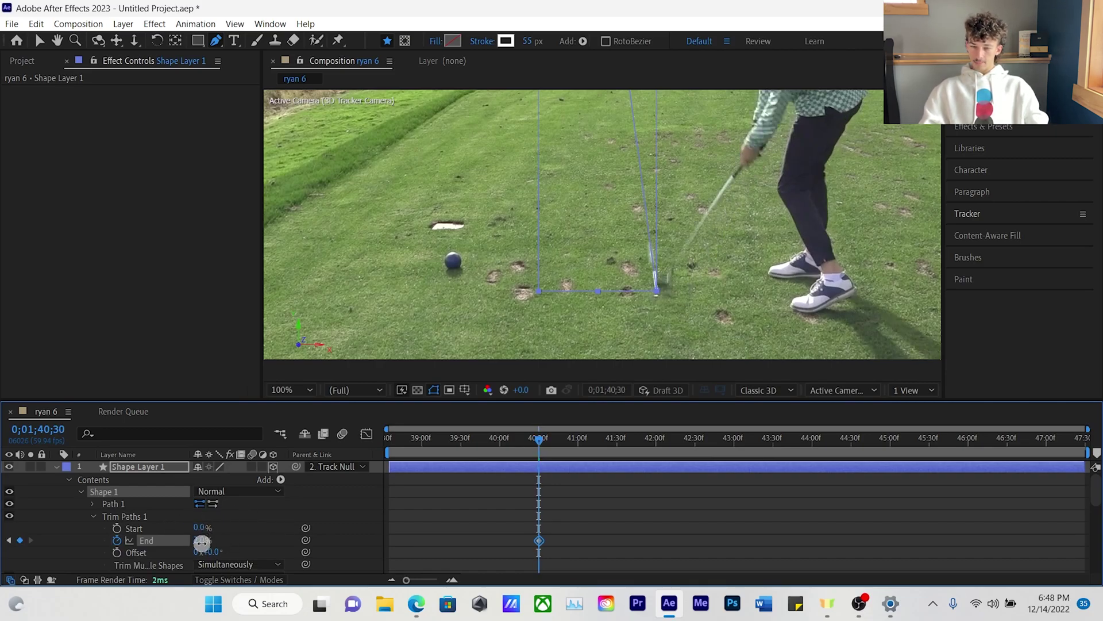
left_click(361, 488)
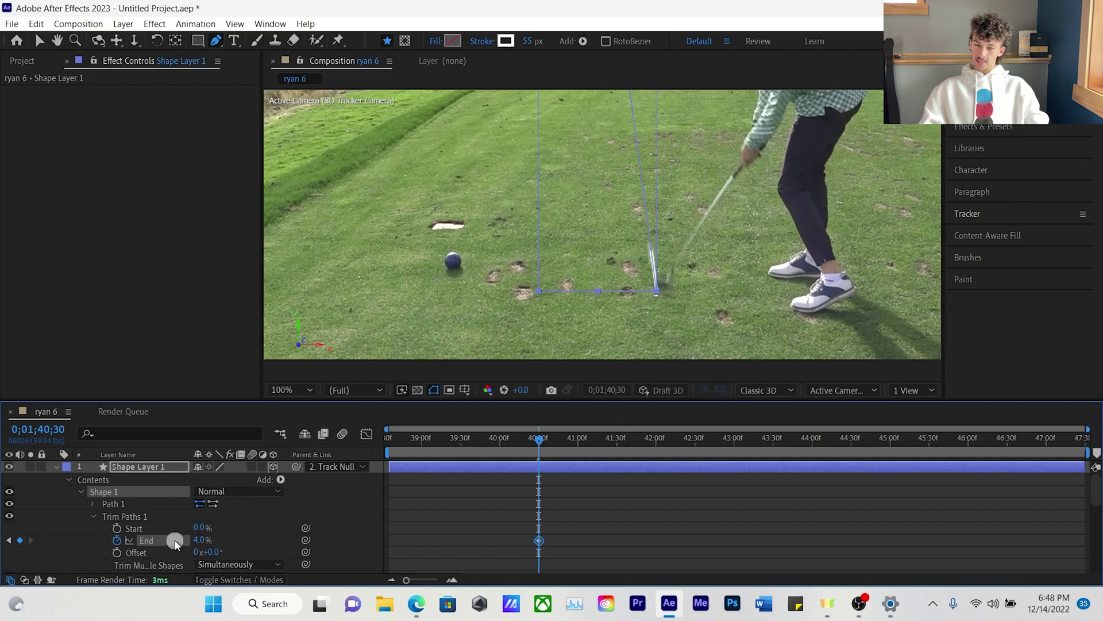
scroll(685, 297, "up", 4)
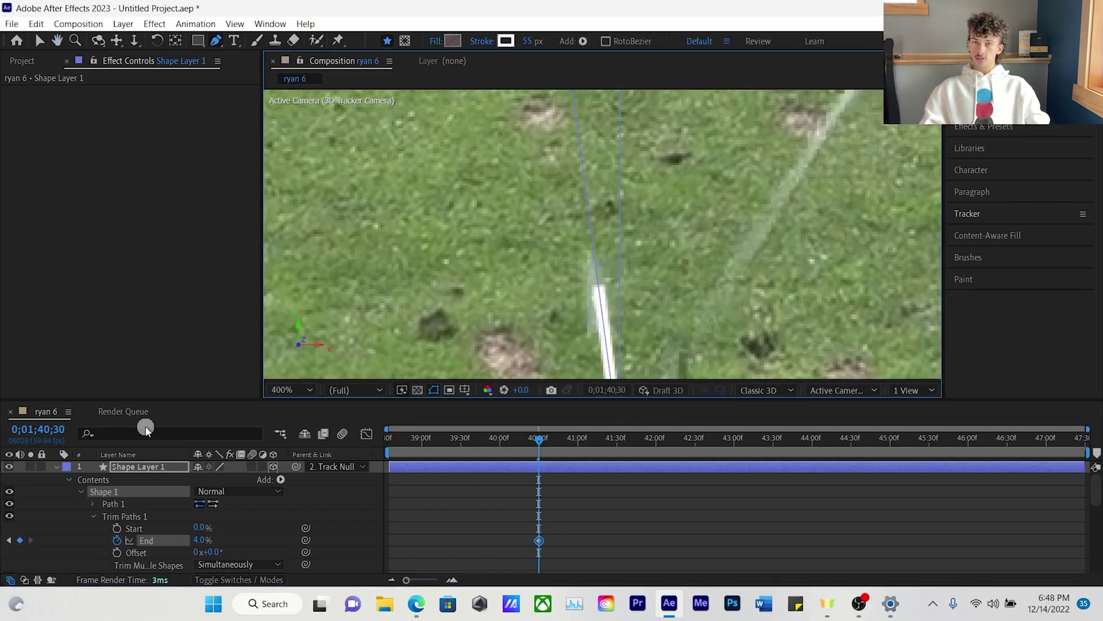
scroll(204, 518, "down", 3)
left_click(202, 554)
Step: Widen Stroke 1 to 101, then keyframe End frame by frame up to 41% at 0;01;40;39
left_click_drag(203, 554, 232, 551)
left_click(557, 313)
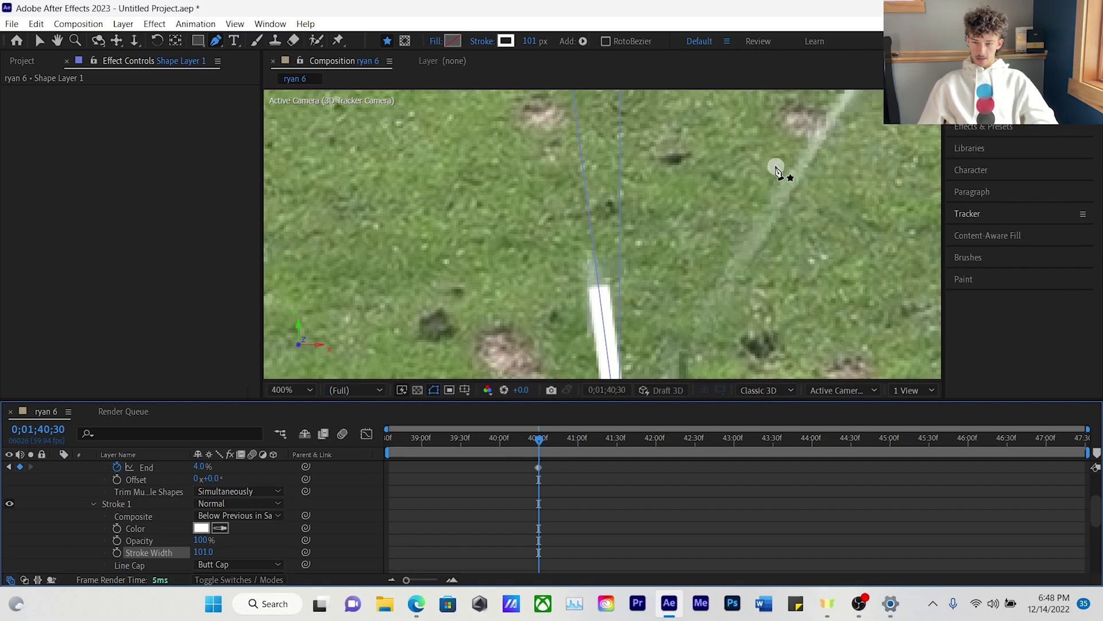
scroll(741, 181, "down", 2)
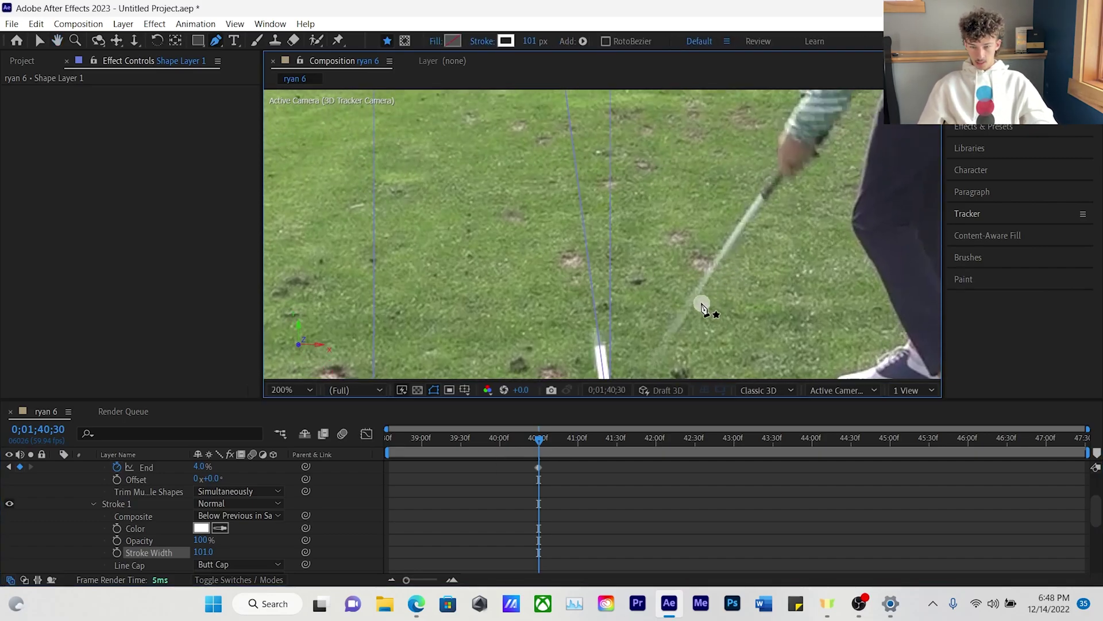
key("Page_Down")
scroll(229, 513, "up", 2)
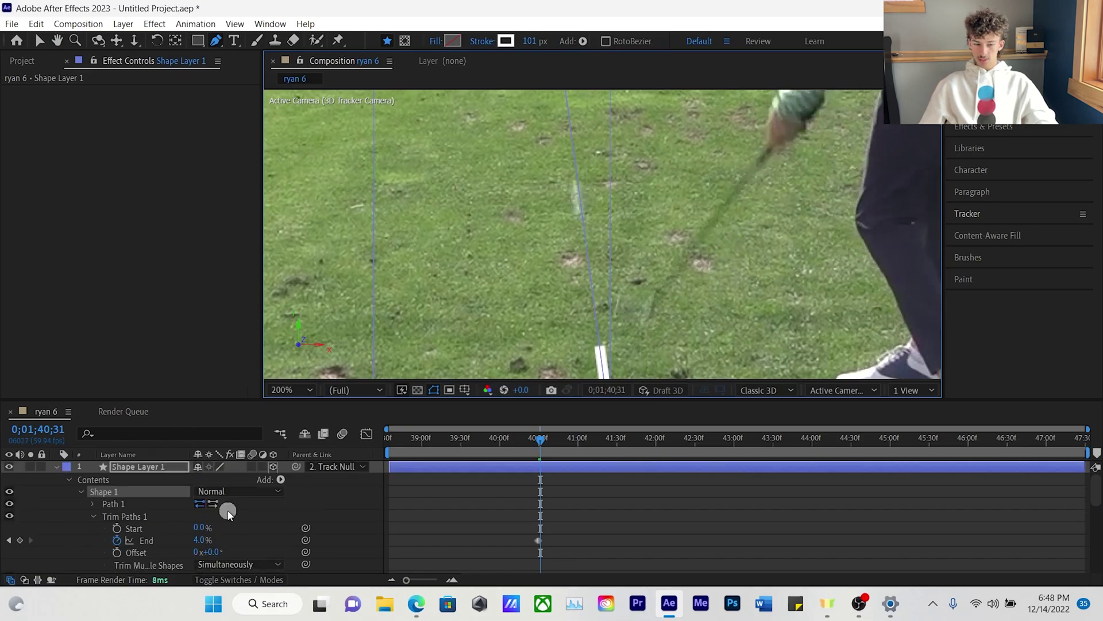
mouse_move(199, 538)
left_mouse_down()
mouse_move(208, 543)
mouse_move(221, 522)
mouse_move(209, 538)
left_mouse_up()
key("Page_Down")
scroll(683, 177, "down", 1)
key("Page_Down")
key("Page_Down")
key("Page_Down")
key("Page_Down")
key("Page_Down")
key("Page_Down")
key("Page_Down")
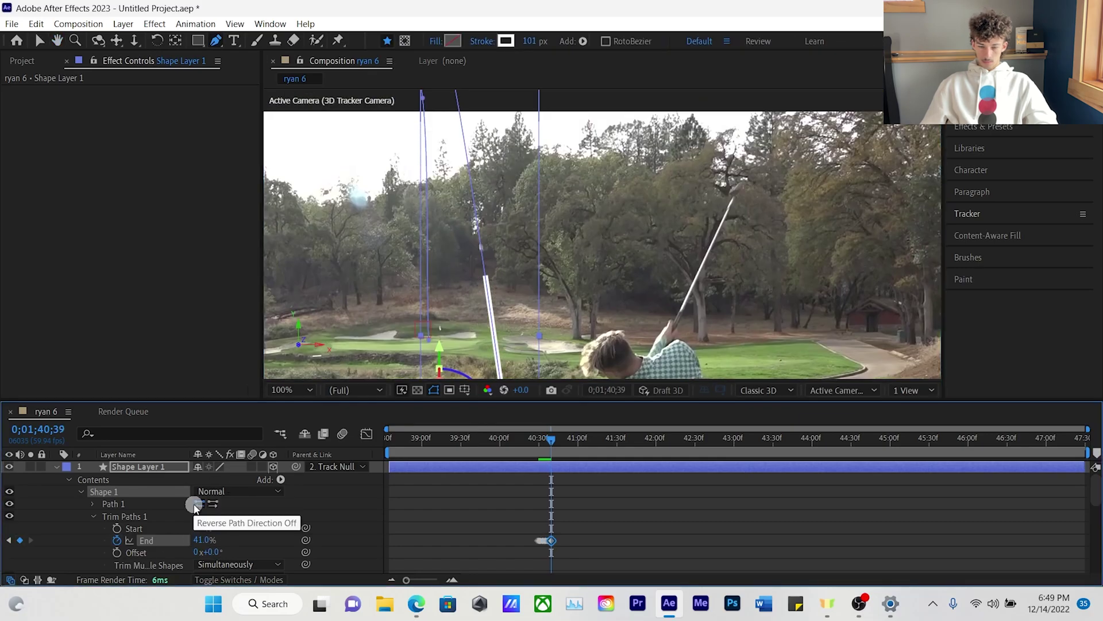
Step: Keep keyframing Trim Paths End frame by frame, extending the trail to 65% by 0;01;40;54
key("Page_Down")
key("Page_Down")
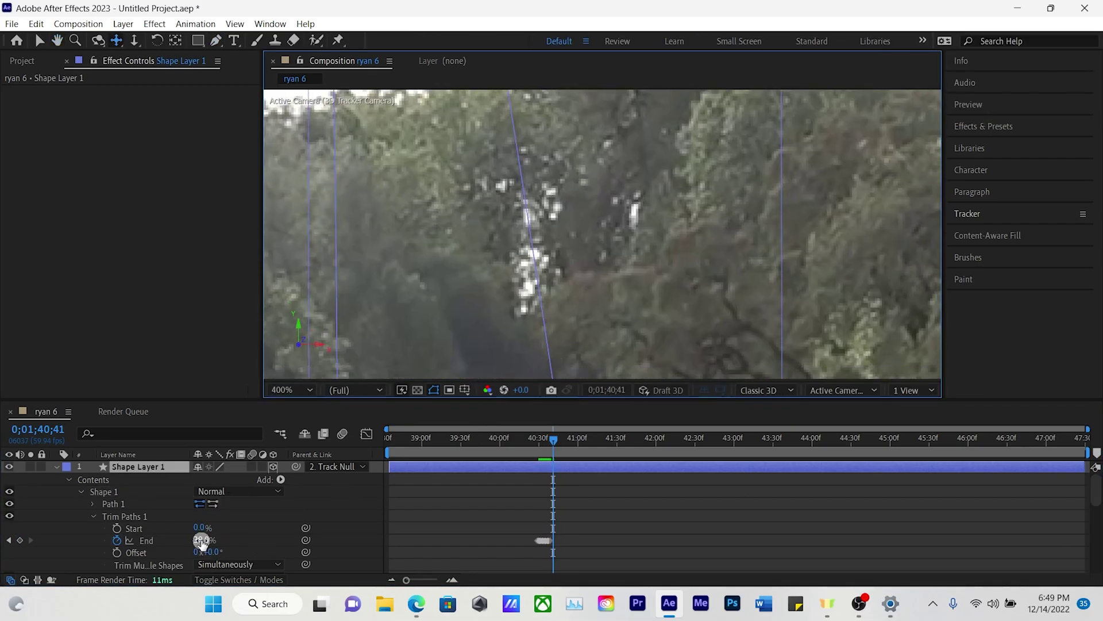
left_click_drag(201, 541, 206, 539)
scroll(598, 183, "down", 1)
key("Page_Down")
key("Page_Down")
key("Page_Down")
left_click_drag(532, 230, 519, 313)
key("Page_Down")
key("Page_Down")
key("Page_Down")
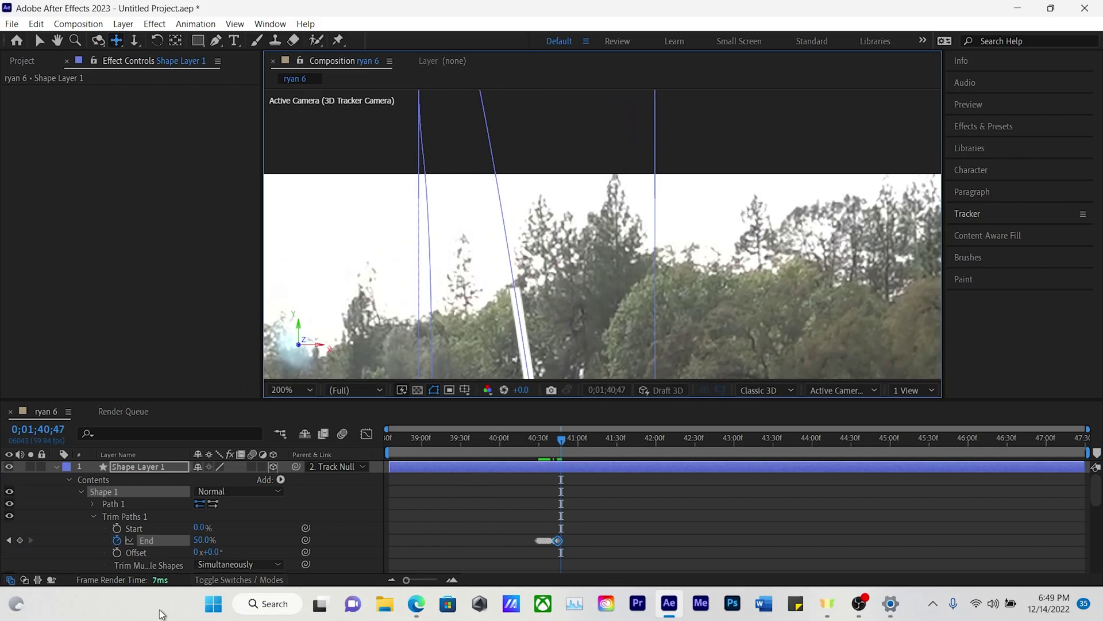
key("Page_Down")
left_click_drag(203, 540, 209, 540)
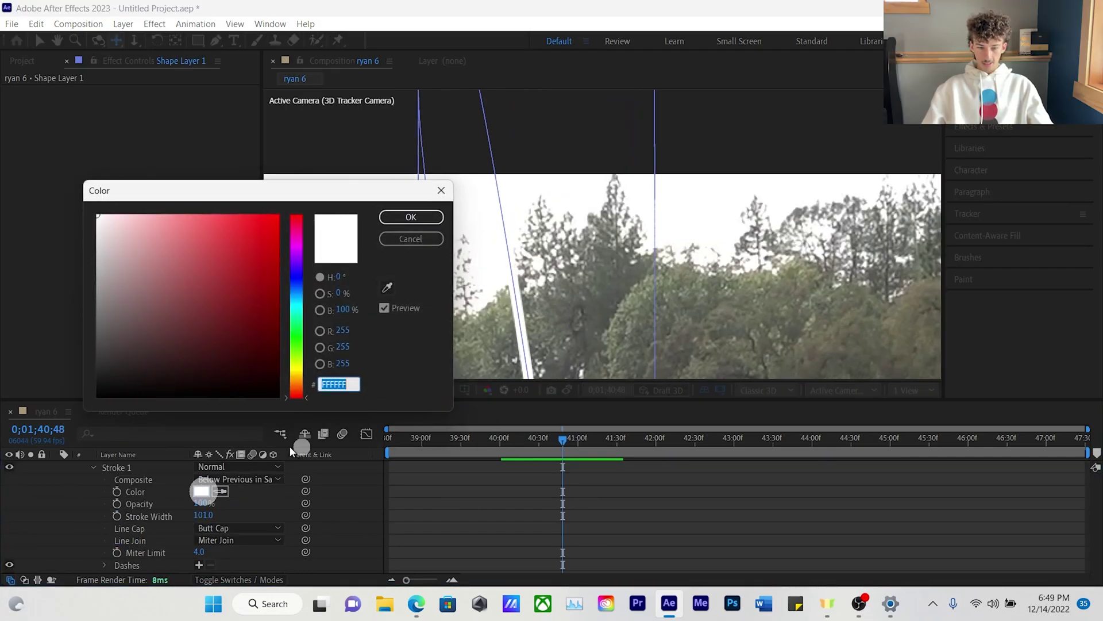
Step: Make the stroke pure red (FF0000) and keyframe End at 73% on the next frame
left_click_drag(261, 278, 368, 107)
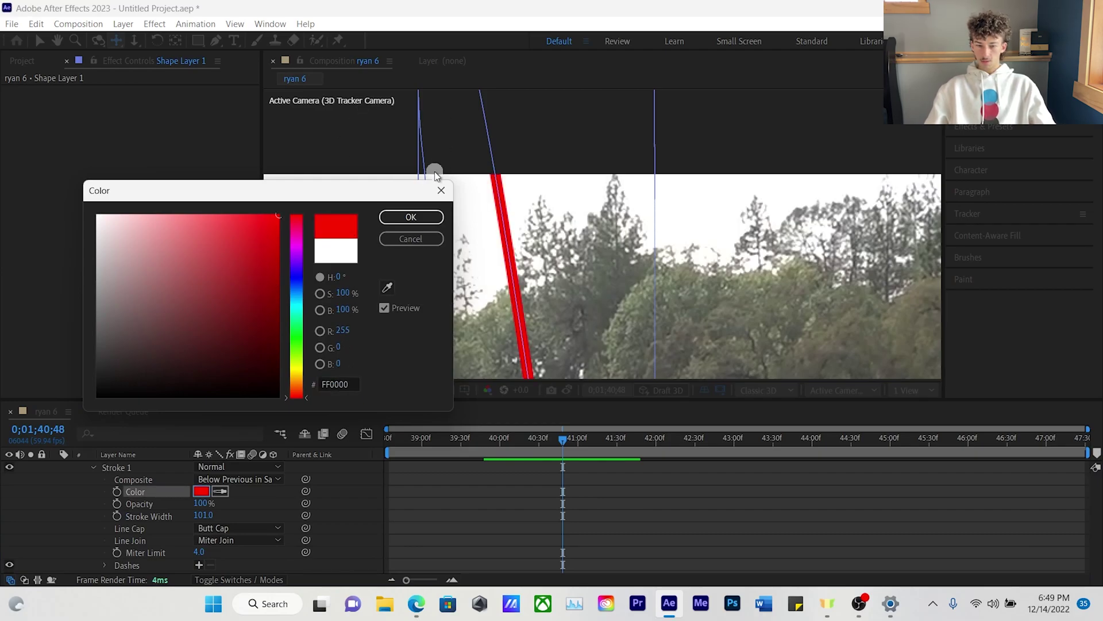
left_click(423, 213)
mouse_move(566, 440)
left_mouse_down()
mouse_move(546, 440)
mouse_move(573, 440)
left_mouse_up()
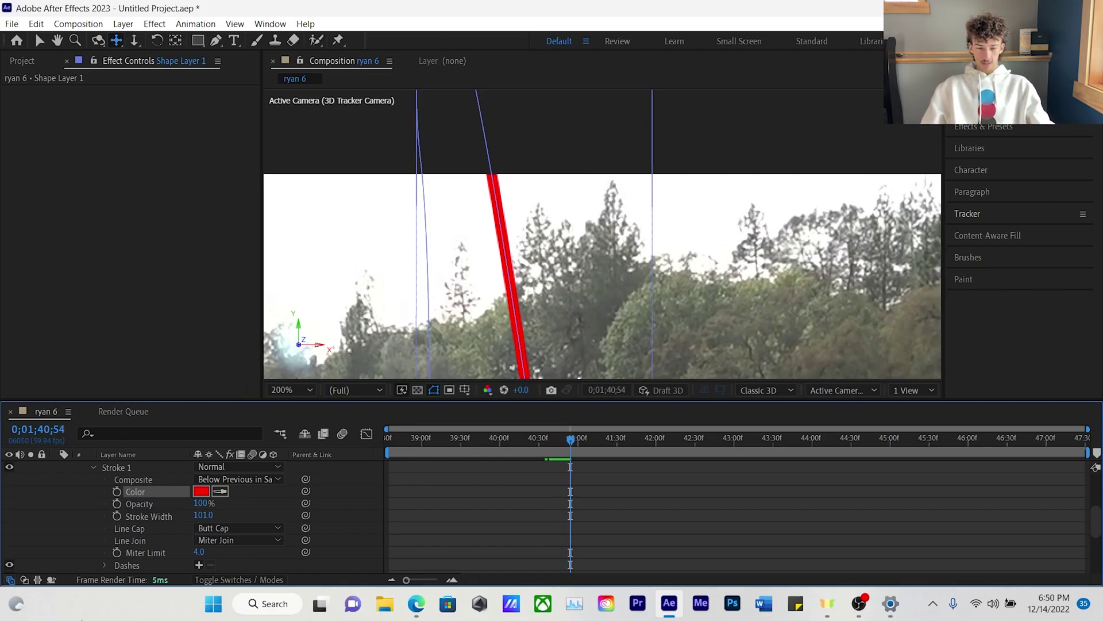
scroll(247, 494, "up", 3)
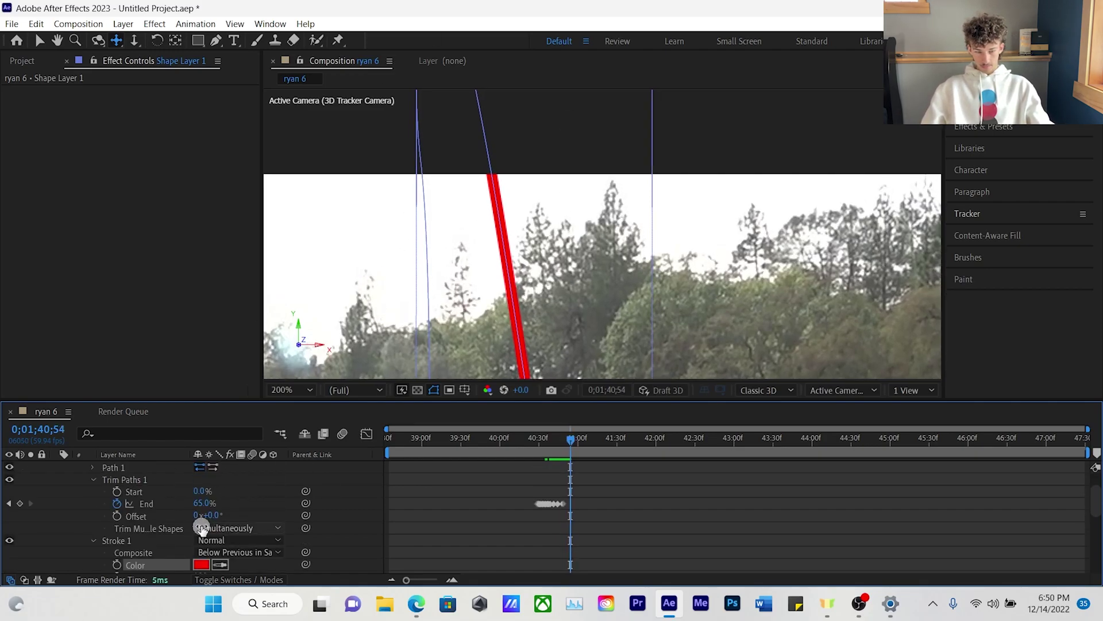
key("Page_Down")
left_click_drag(205, 509, 209, 505)
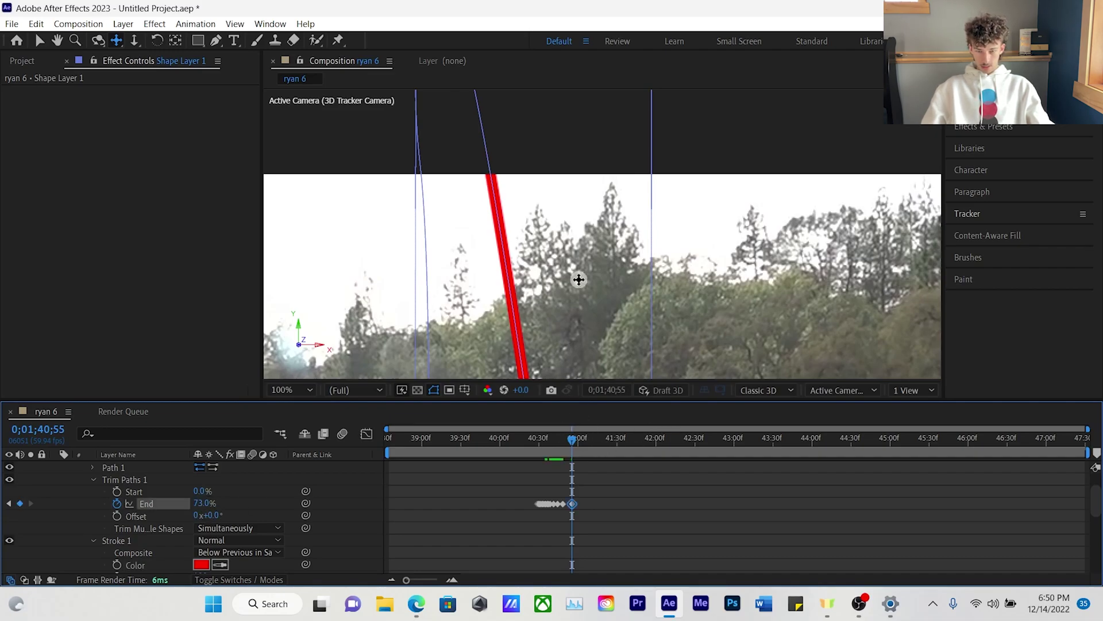
Step: Shift the view and move the time ahead to the ball's landing frames near 0;01;45;19
left_click_drag(579, 279, 662, 353)
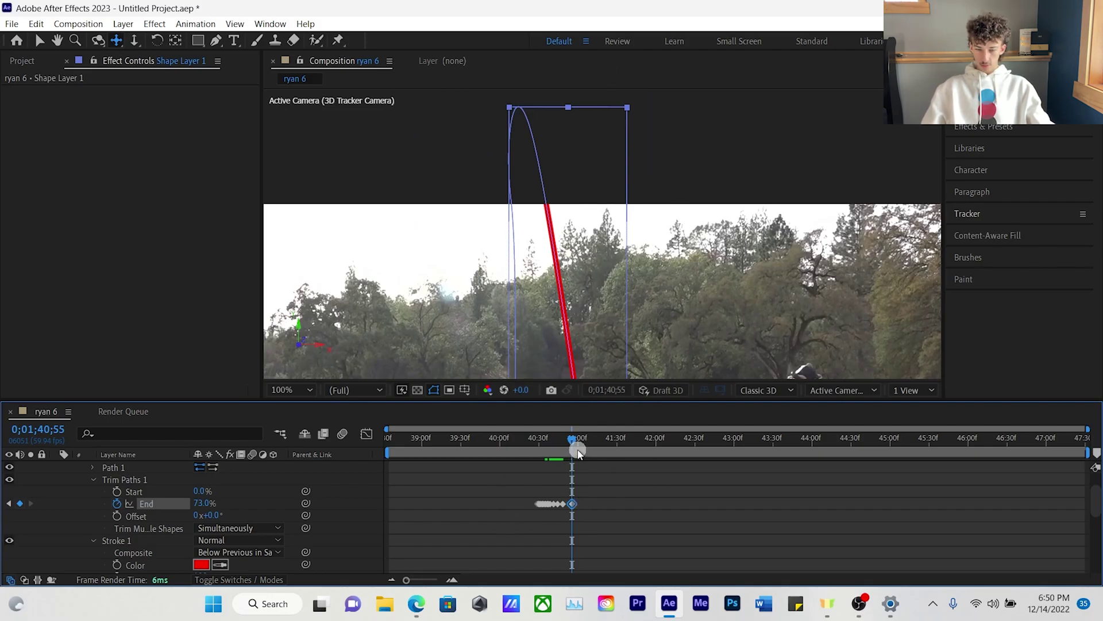
left_click_drag(572, 443, 869, 440)
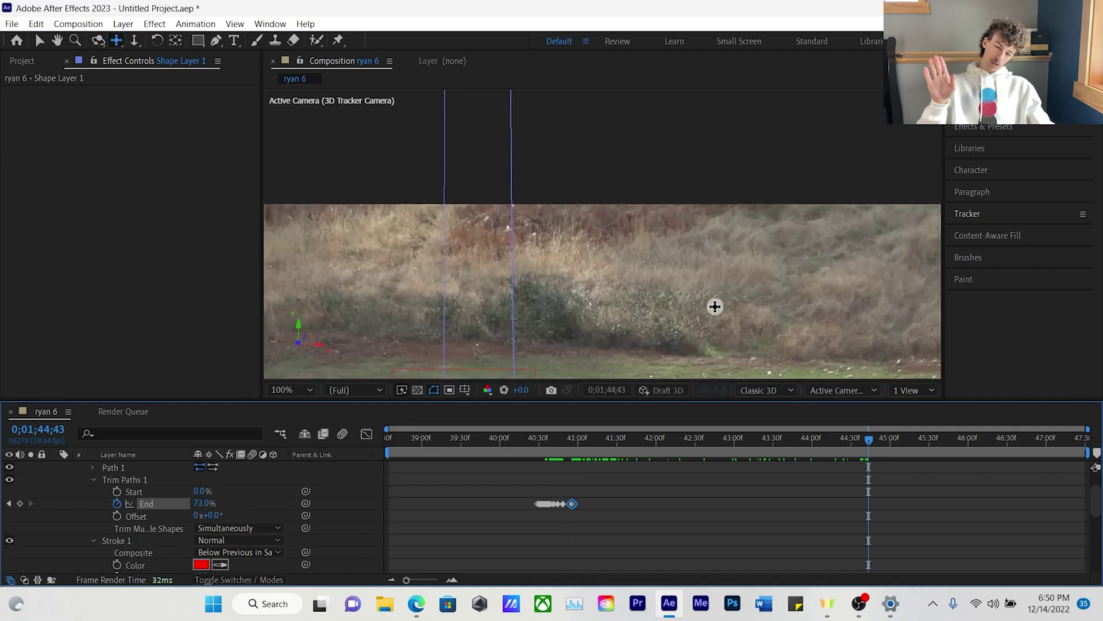
left_click_drag(612, 310, 663, 230)
left_click_drag(871, 441, 916, 442)
key("Page_Down")
key("Page_Down")
key("Page_Down")
key("Page_Down")
key("Page_Up")
key("Page_Up")
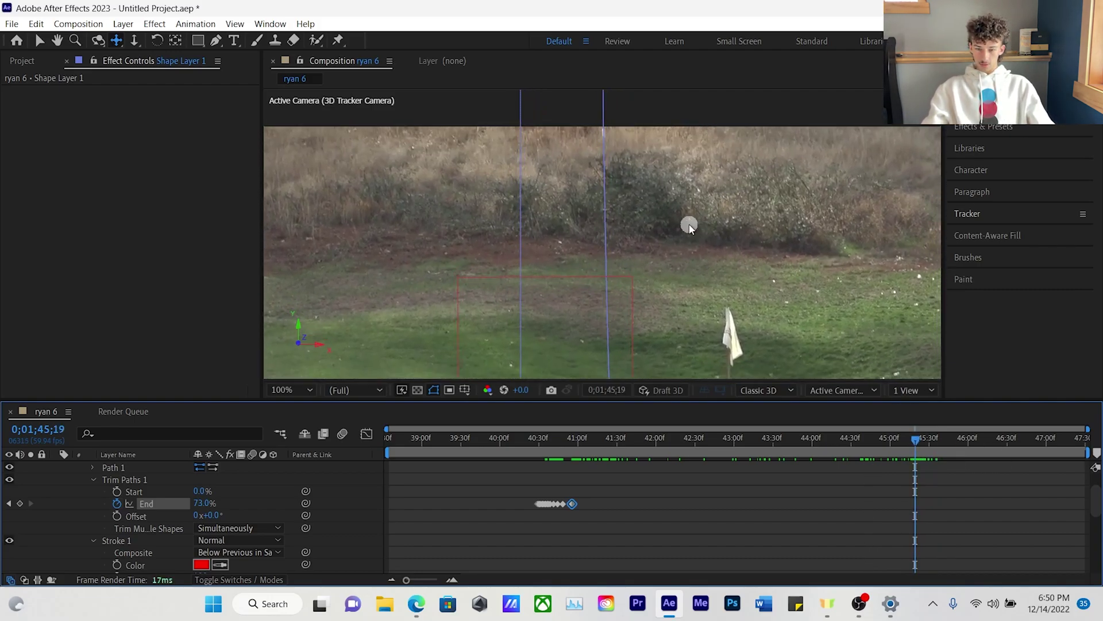
key("Page_Down")
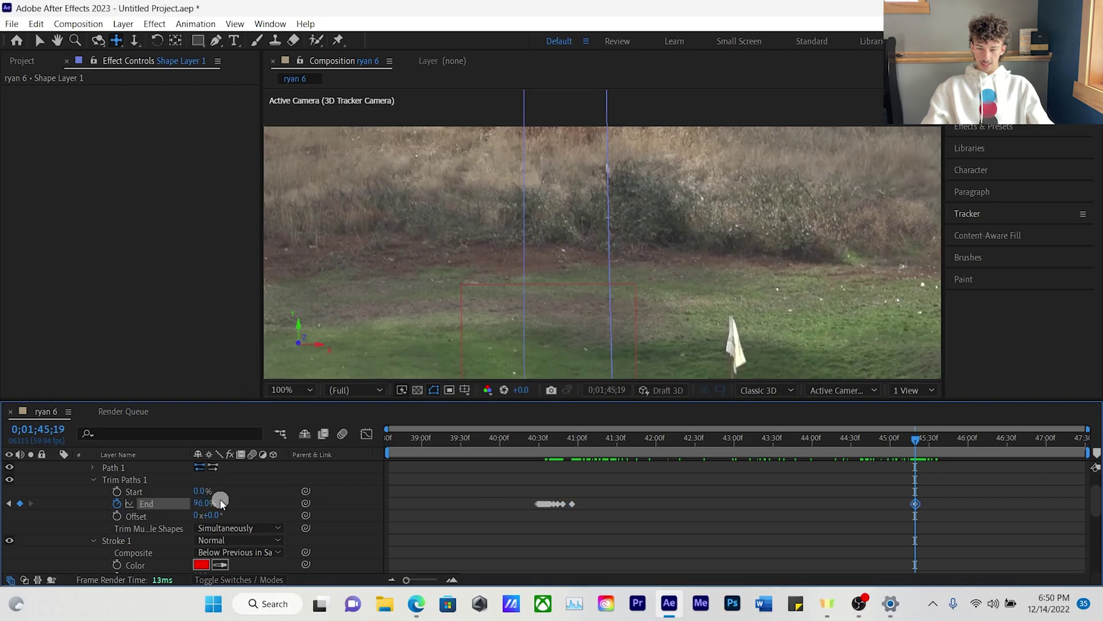
Step: Keyframe End at roughly 96%, 97.3% and 97.7% on successive landing frames
left_click(203, 503)
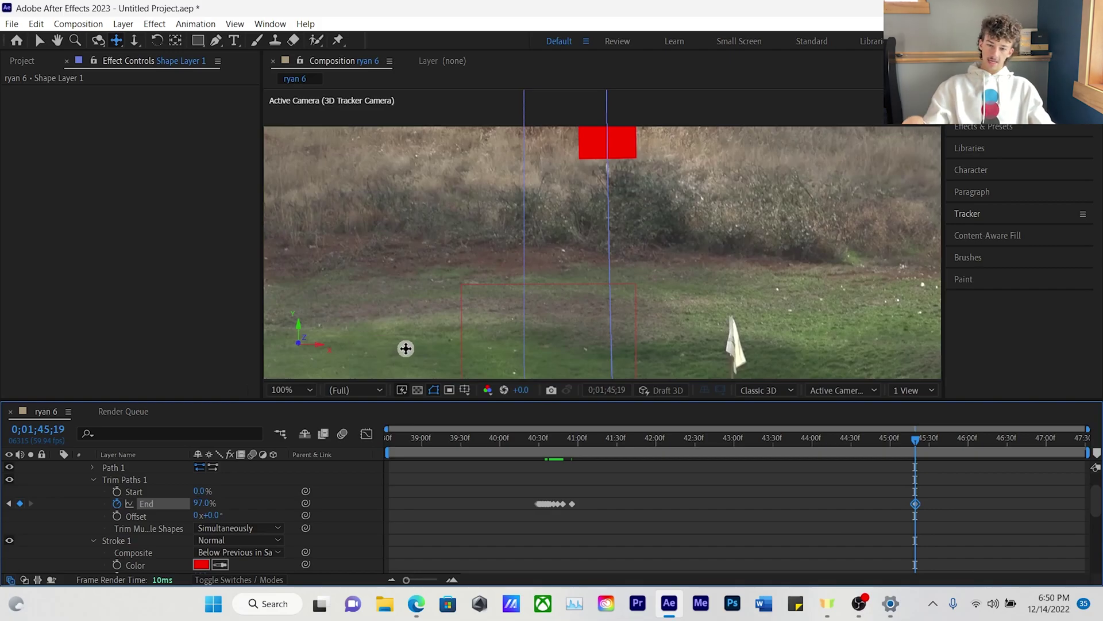
key("Page_Down")
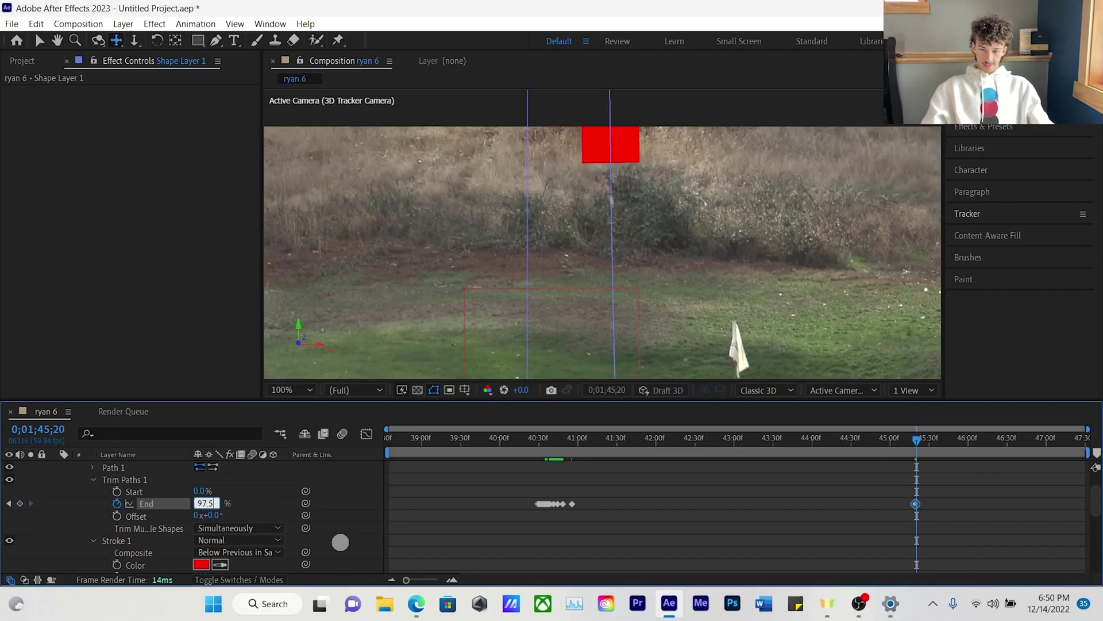
key("Return")
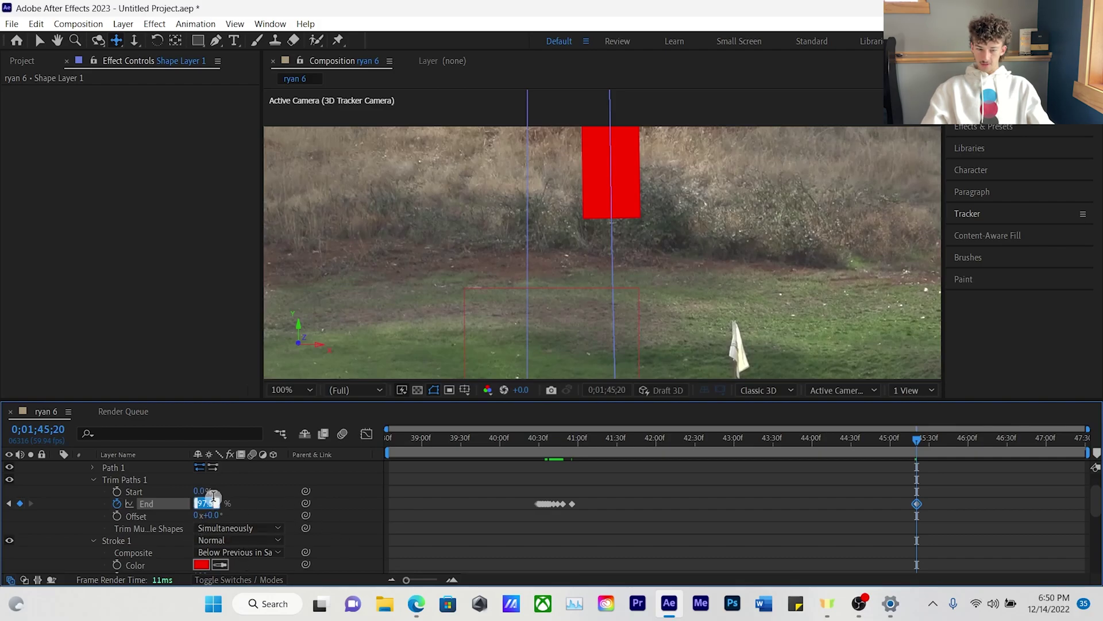
type("3")
key("Return")
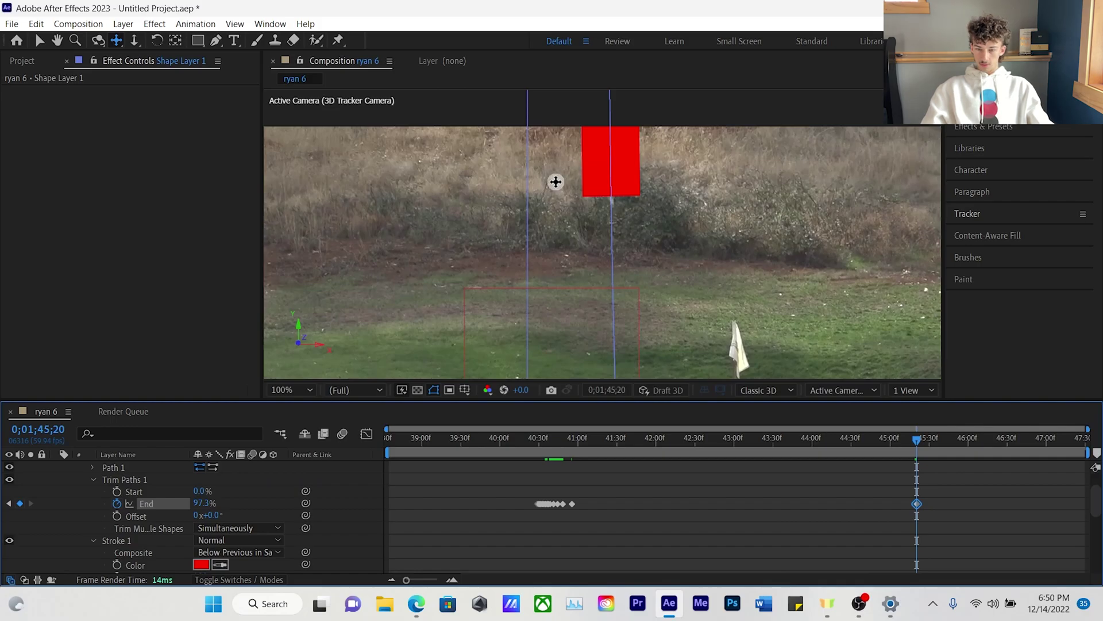
key("Page_Down")
key("Page_Down")
key("Page_Down")
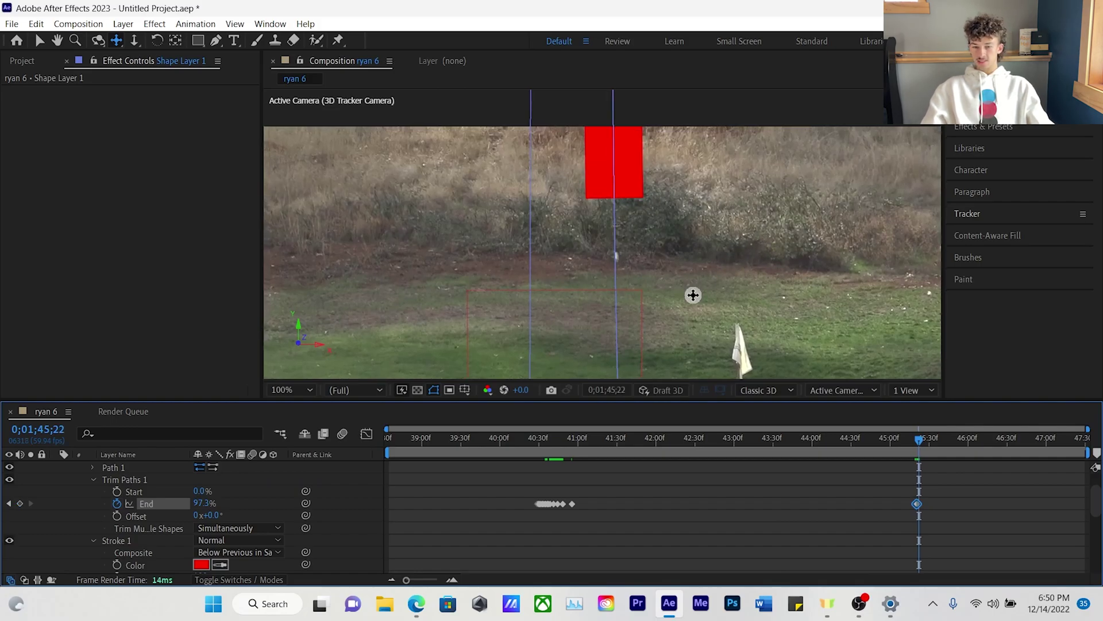
left_click(201, 504)
type("97.7")
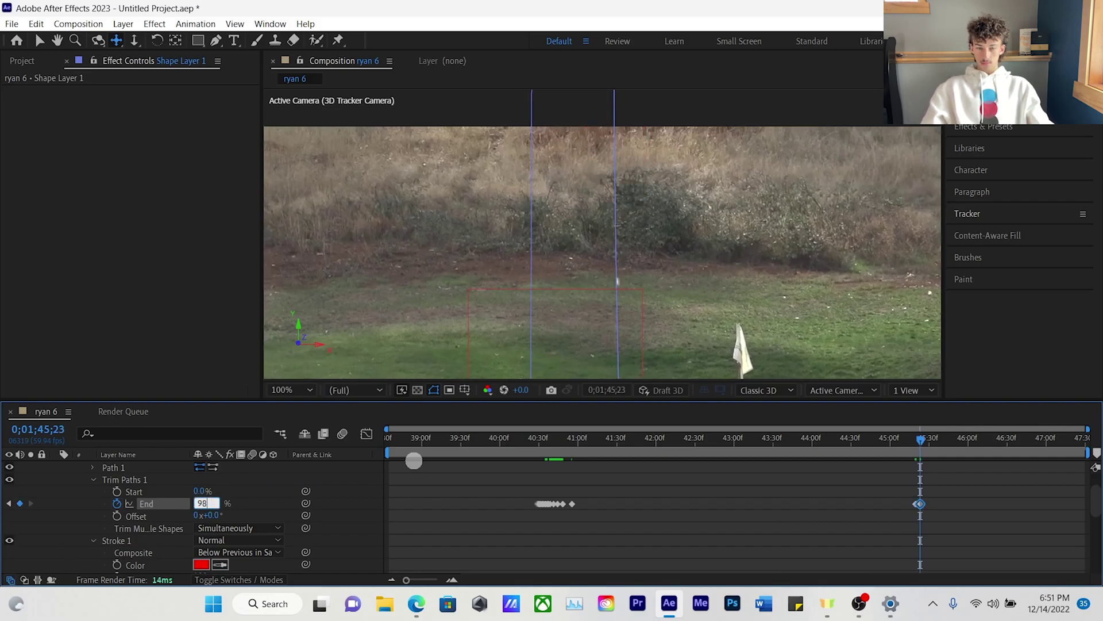
key("Return")
Step: Keyframe End at 98% and then 100% at 0;01;45;32, and return the playhead to 0;01;40;22
left_click_drag(711, 283, 749, 81)
key("Page_Down")
key("Page_Down")
key("Page_Down")
key("Page_Down")
left_click(202, 503)
type("98")
key("Return")
key("Page_Down")
key("Page_Down")
key("Page_Down")
key("Page_Down")
key("Page_Down")
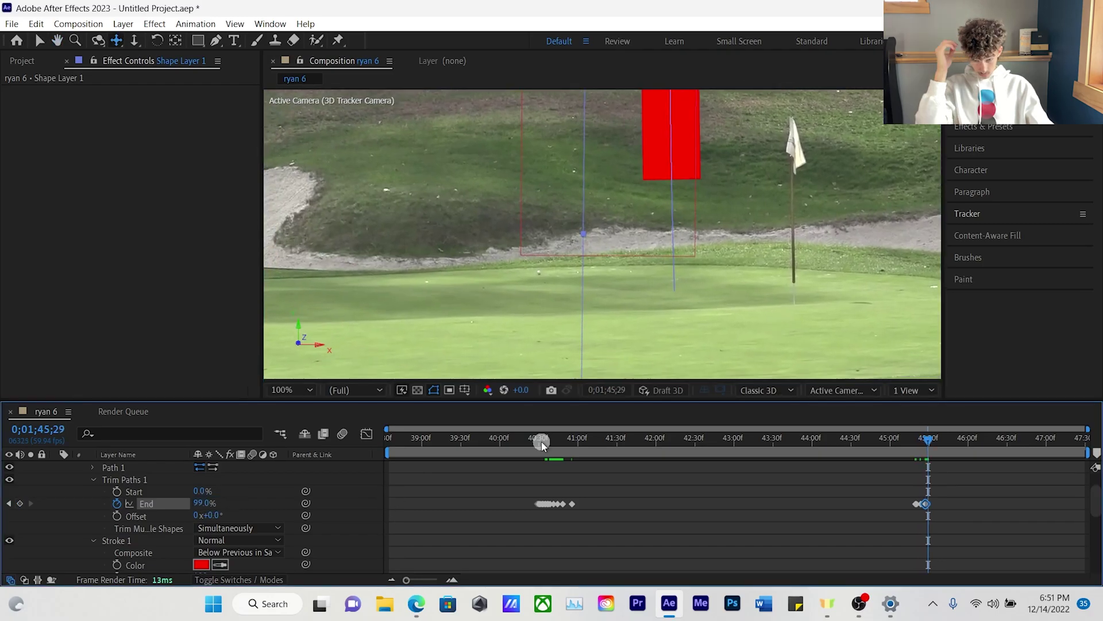
left_click(204, 504)
type("10")
key("Return")
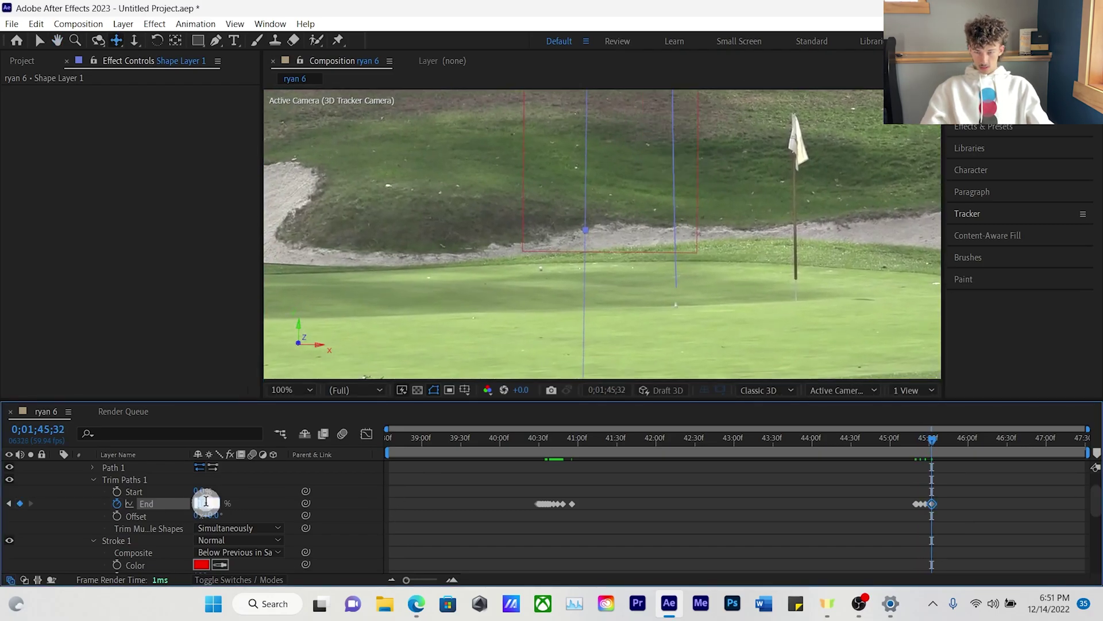
key("Return")
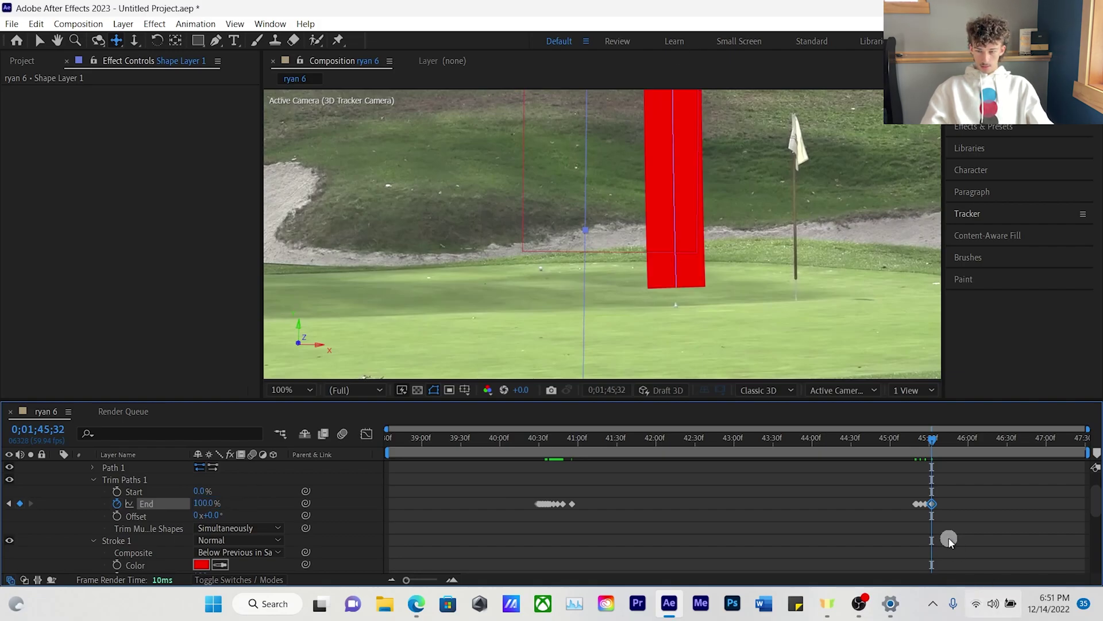
left_click_drag(932, 438, 532, 440)
scroll(738, 214, "down", 4)
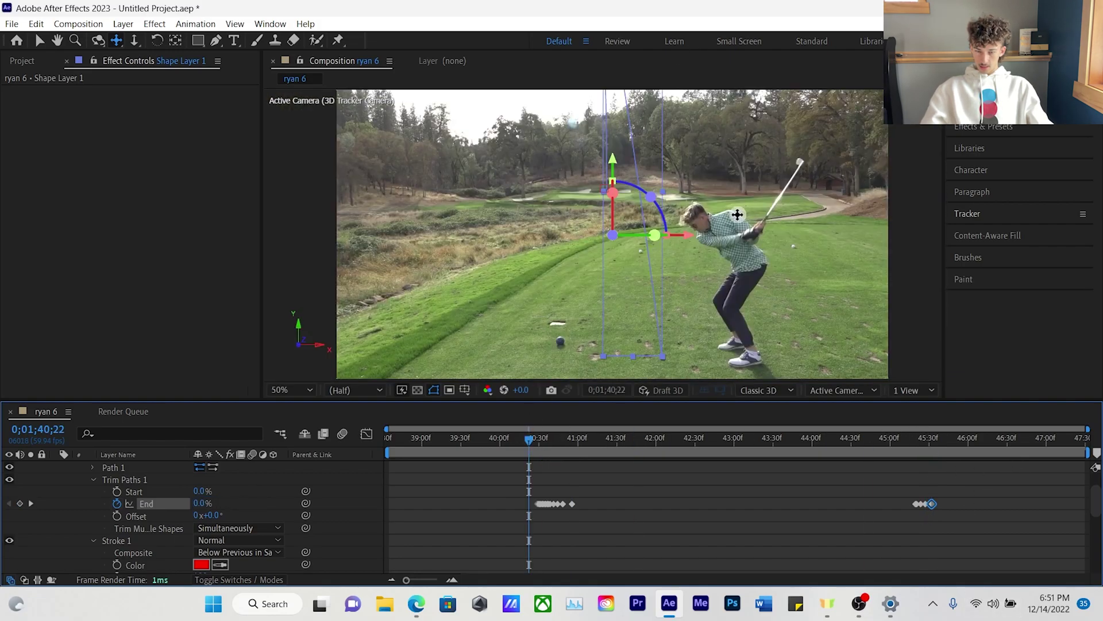
Step: Replay the shot around impact, then twirl open Shape Layer 1 to show Trim Paths 1 and its End keyframes
scroll(819, 241, "up", 2)
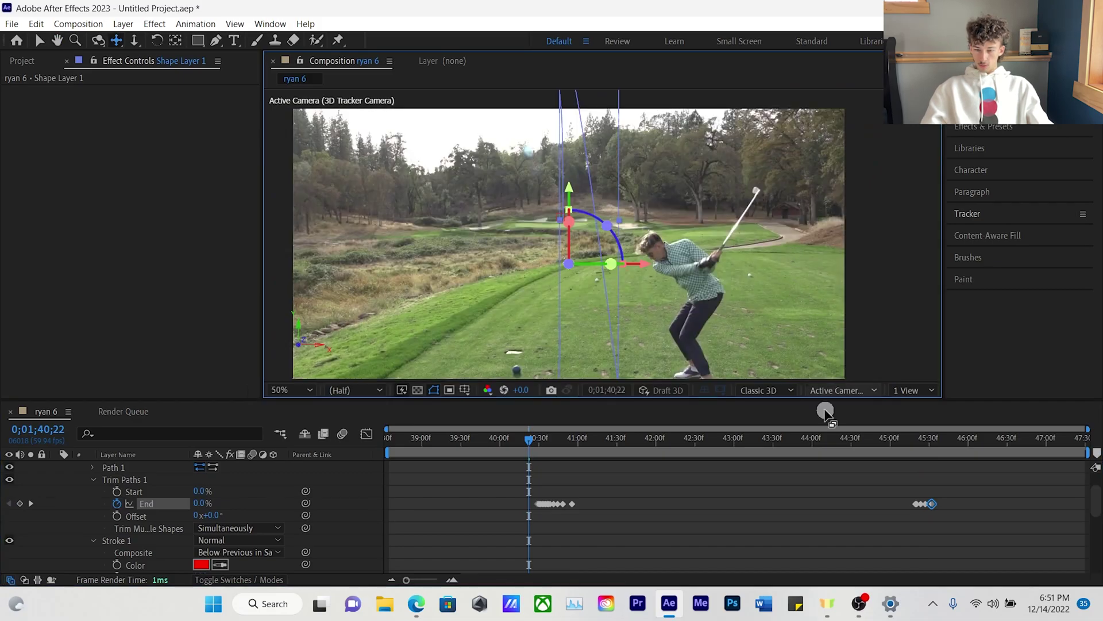
left_click_drag(537, 425, 499, 437)
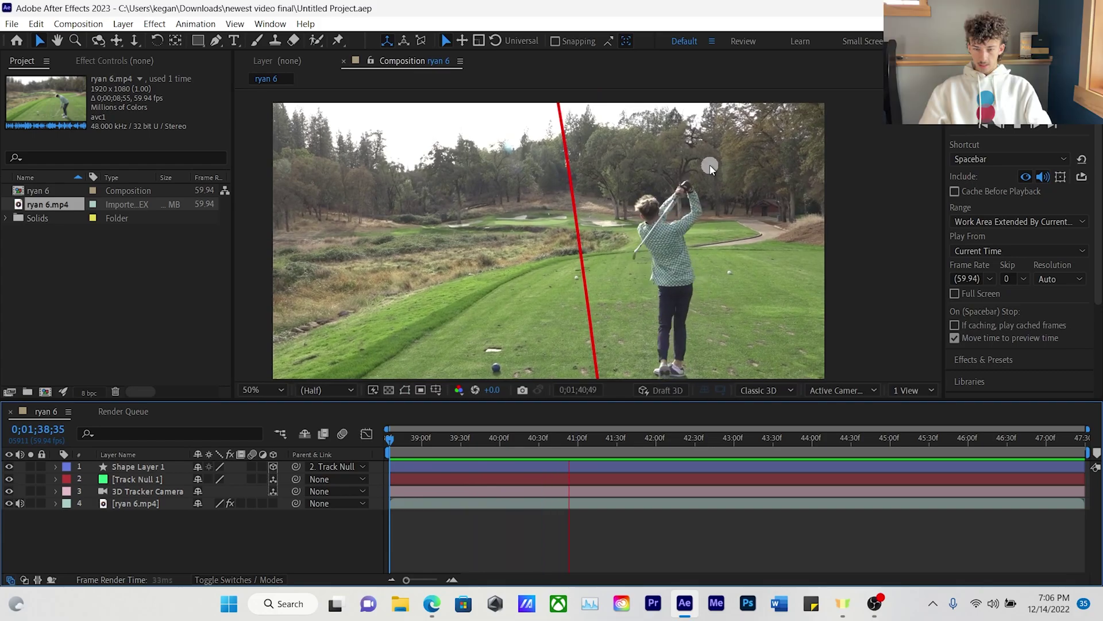
key("space")
left_click_drag(608, 441, 541, 446)
key("space")
key("space")
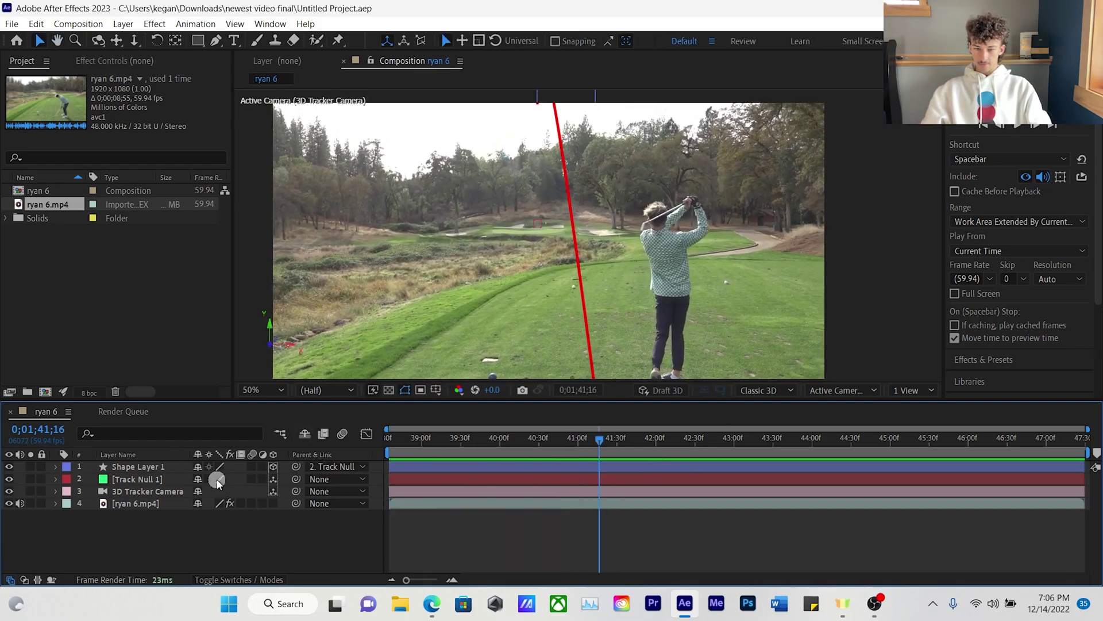
left_click_drag(576, 424, 566, 450)
left_click(90, 520)
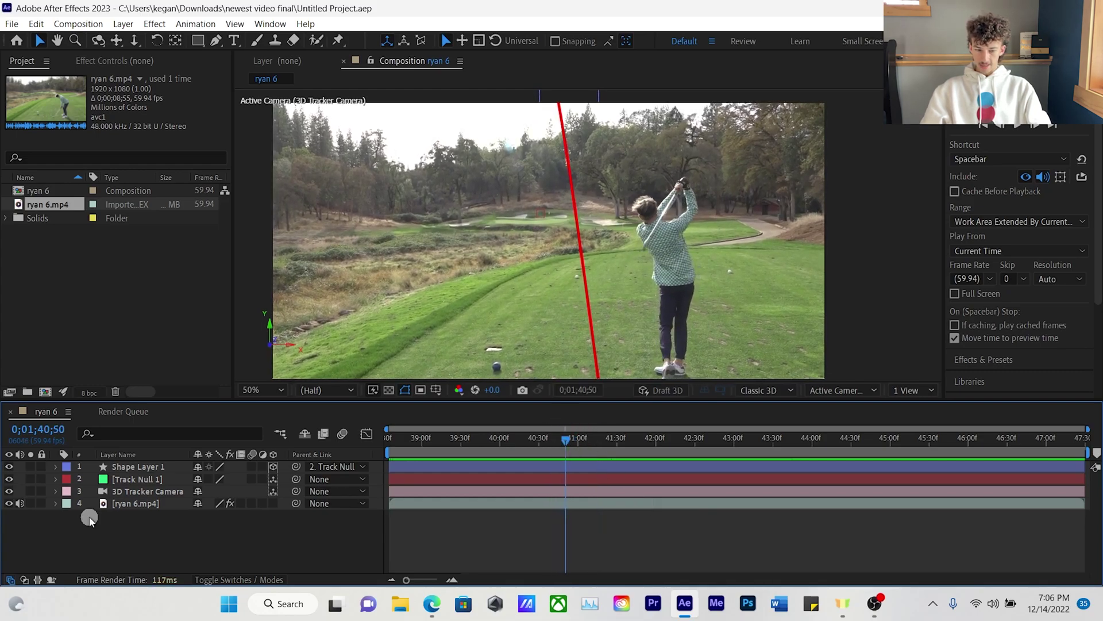
left_click(55, 467)
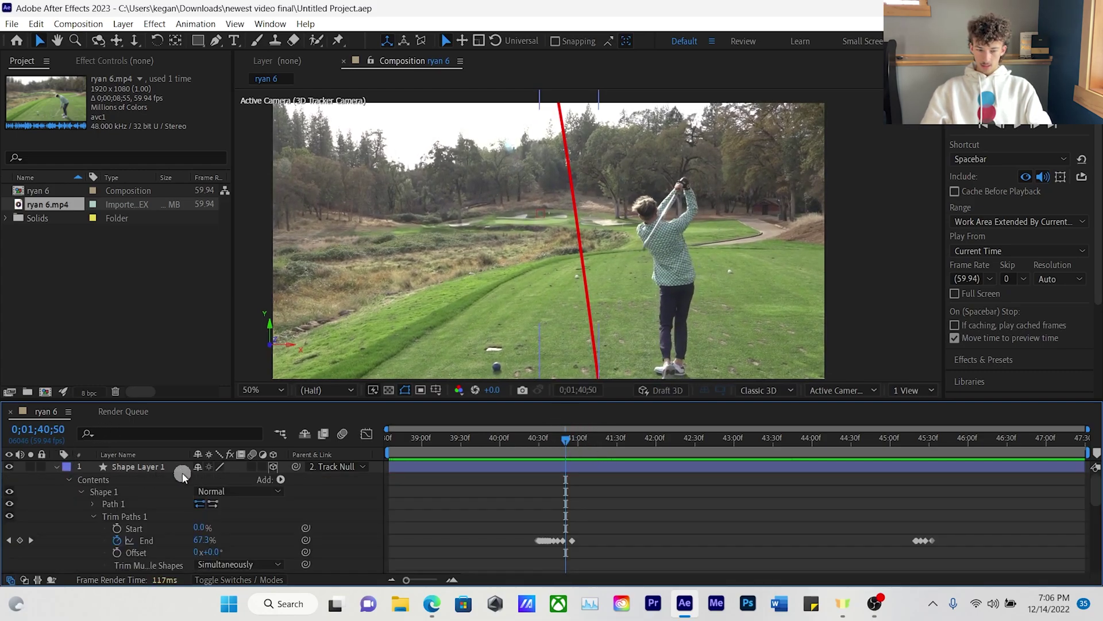
Step: Select the End keyframes and show their value curve in the Graph Editor, zoomed to the rise
left_click(147, 540)
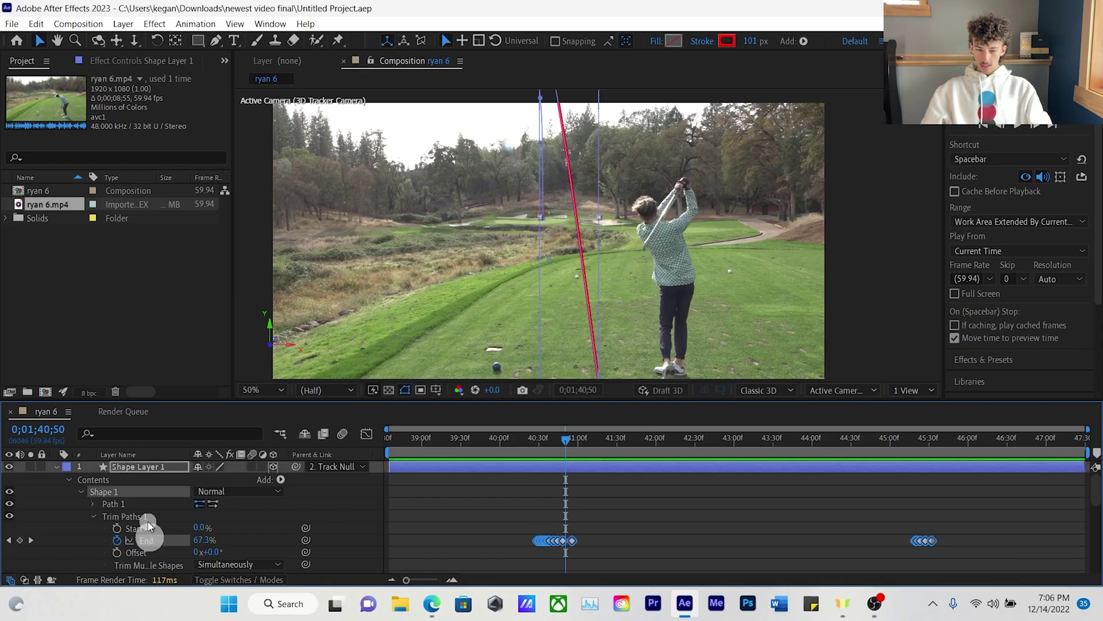
left_click(367, 434)
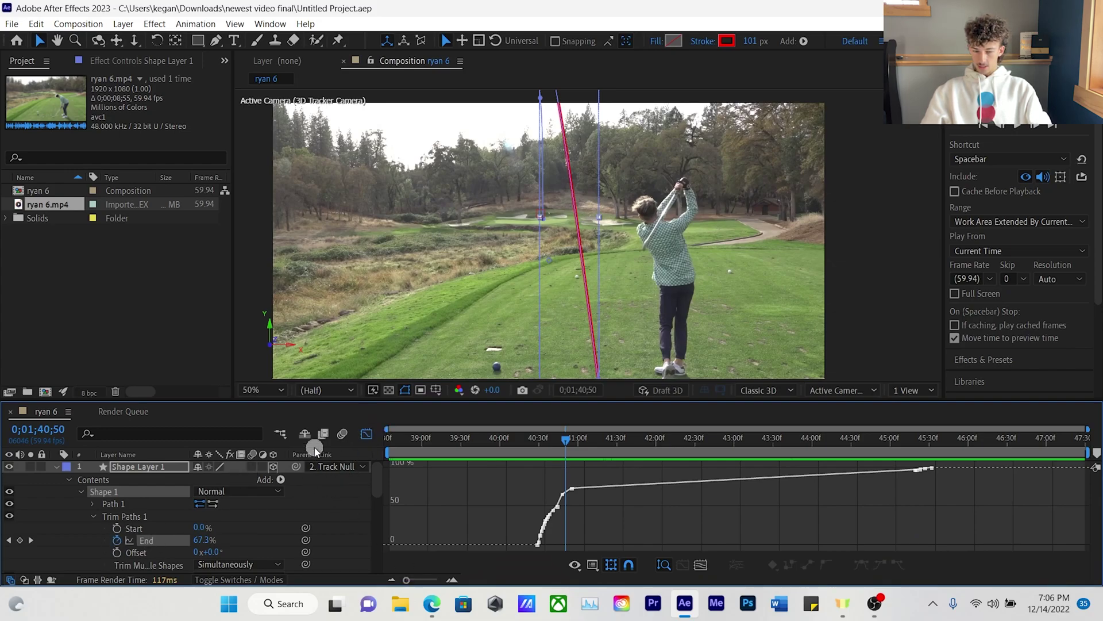
left_click_drag(415, 579, 450, 581)
left_click_drag(818, 501, 673, 532)
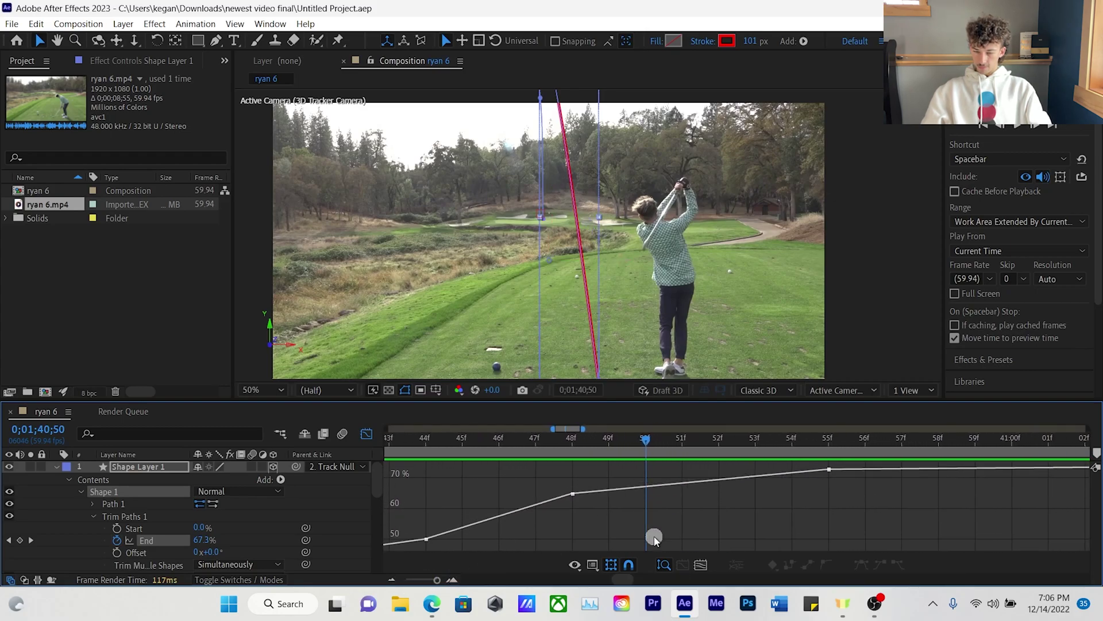
left_click_drag(453, 575, 432, 579)
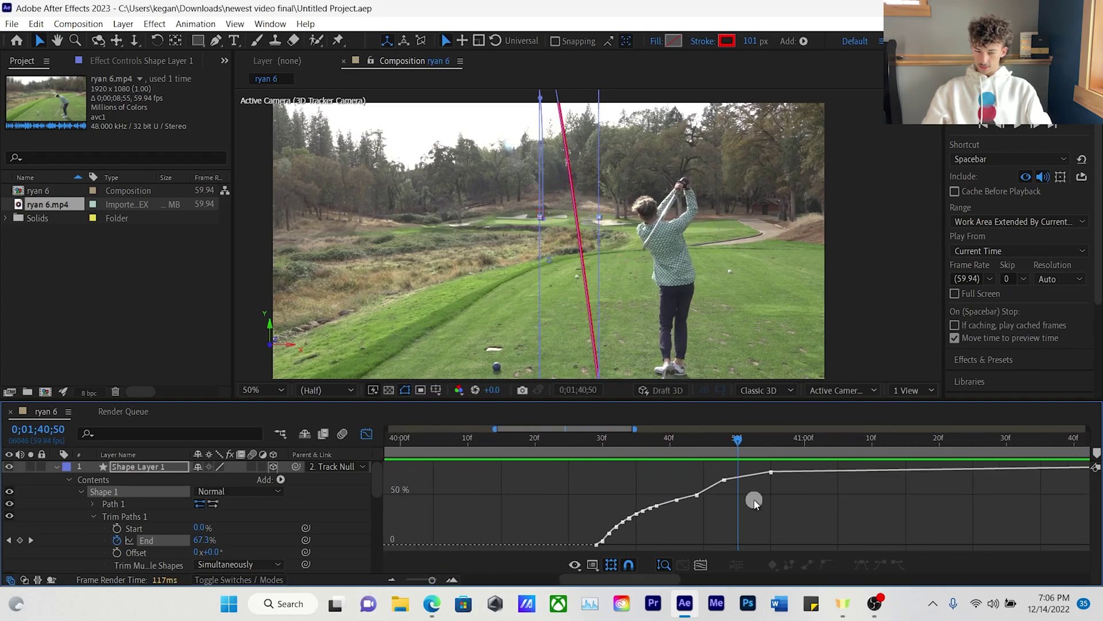
Step: Convert the End keyframe where the rise levels off to Auto Bezier and drag it lower
left_click(658, 481)
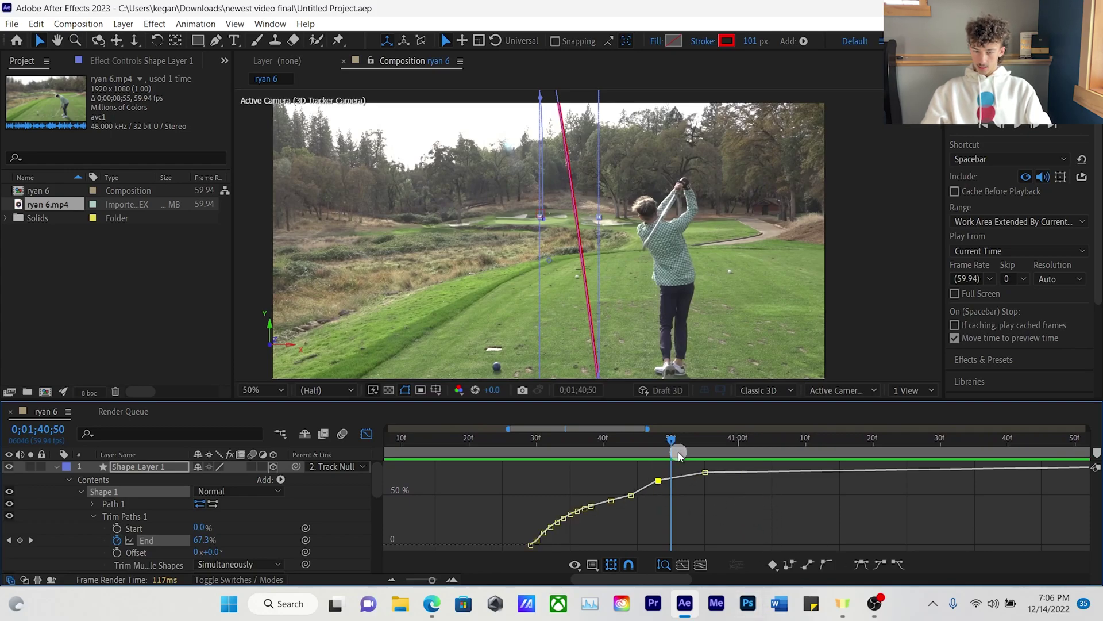
left_click_drag(673, 453, 638, 460)
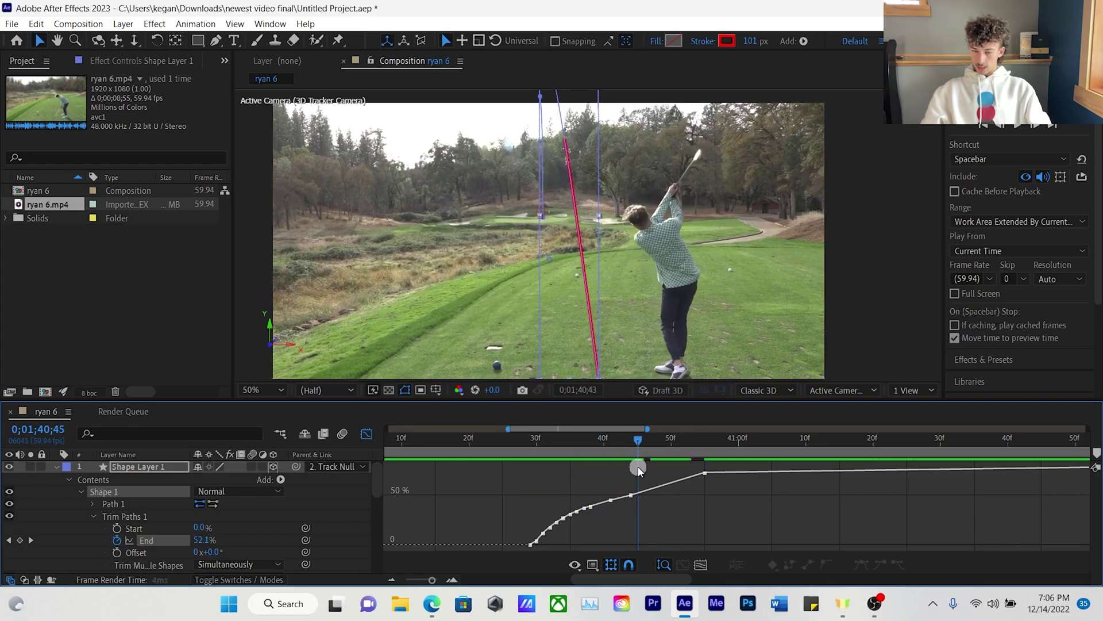
left_click(704, 473)
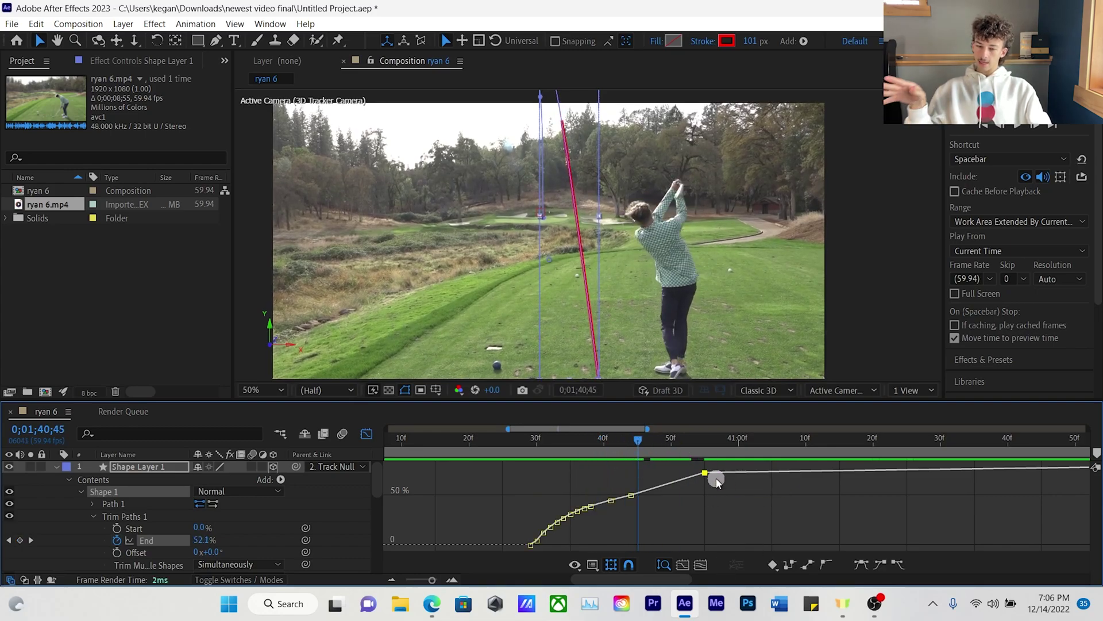
left_click_drag(643, 444, 694, 441)
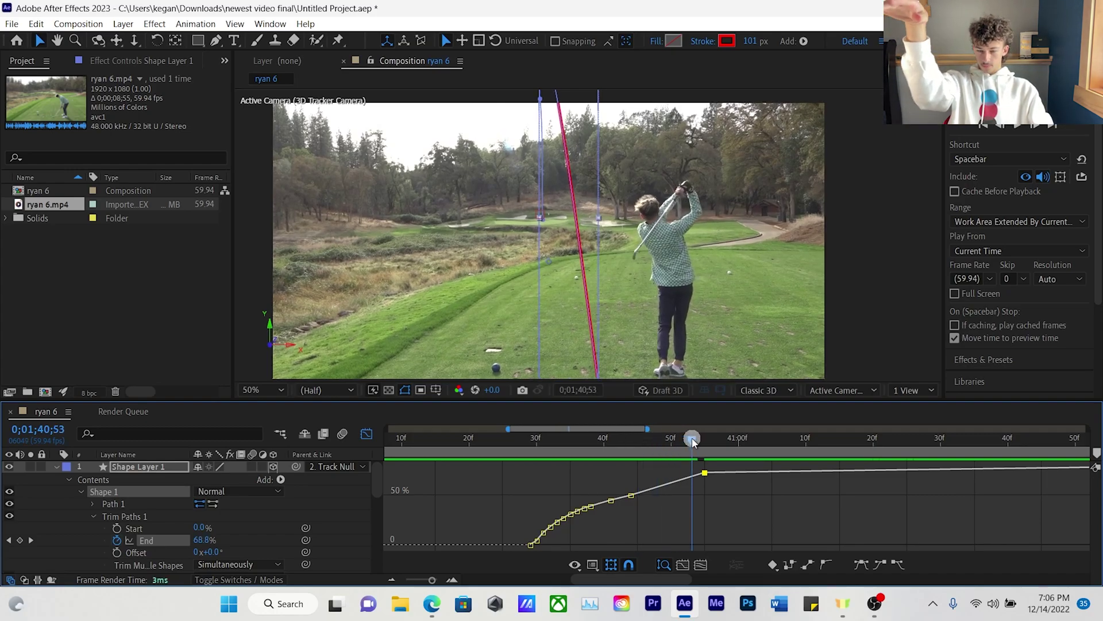
left_click(823, 562)
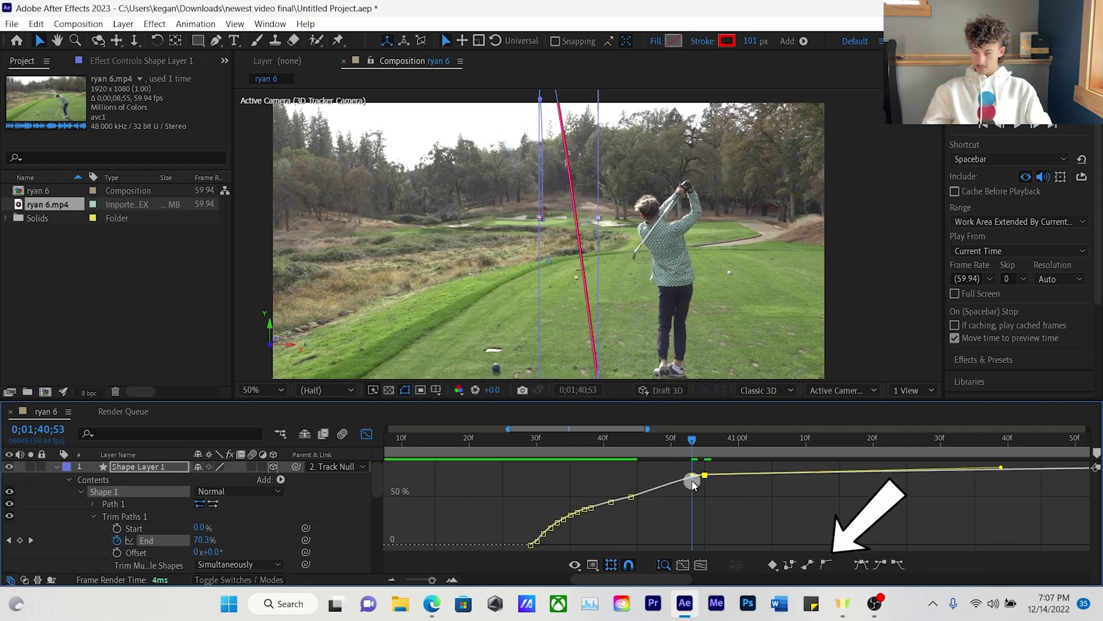
left_click_drag(705, 476, 709, 484)
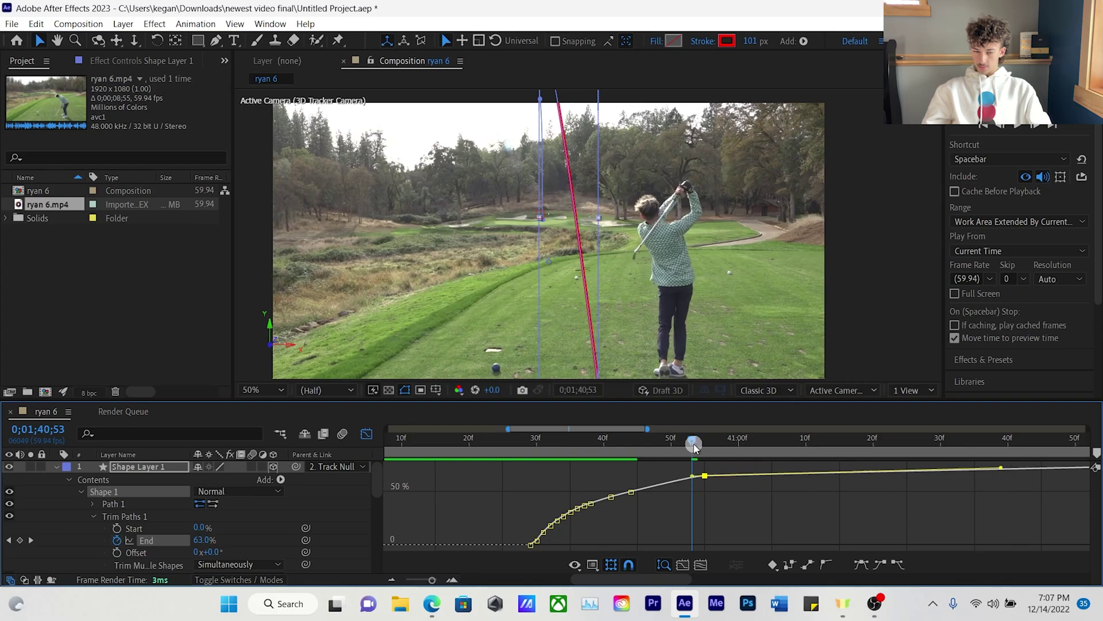
left_click_drag(678, 452, 537, 443)
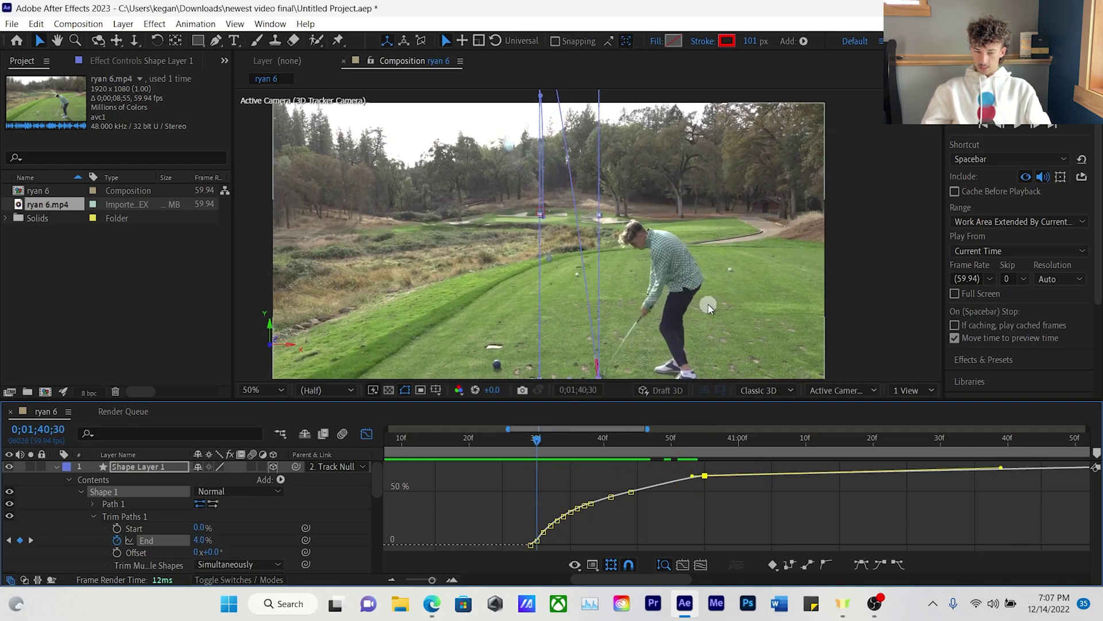
left_click(885, 275)
left_click_drag(537, 442, 523, 442)
Step: Set the viewer to 33.3% and preview the stroke animation from before the swing
left_click(260, 389)
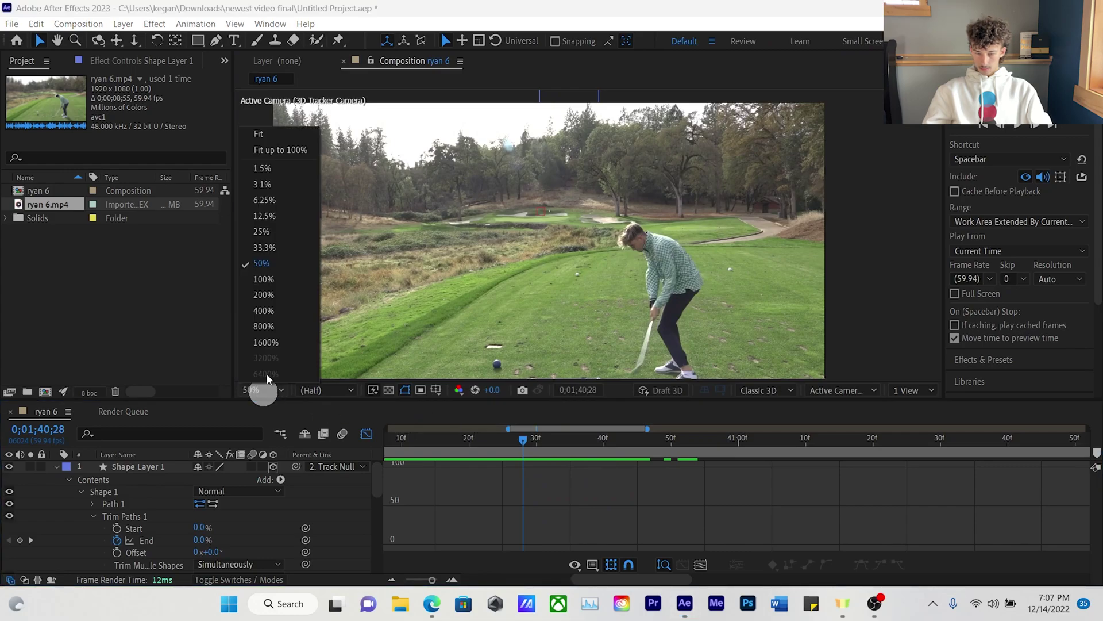
left_click(274, 244)
left_click(517, 441)
left_click_drag(517, 441, 423, 451)
key("space")
key("space")
left_click_drag(828, 440, 386, 524)
key("space")
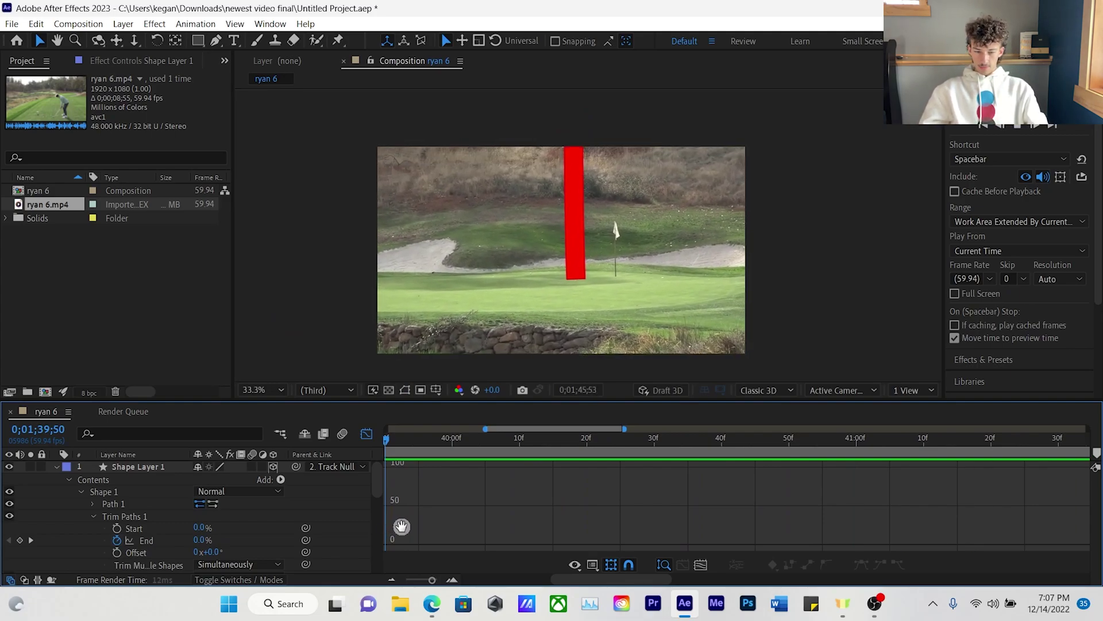
key("space")
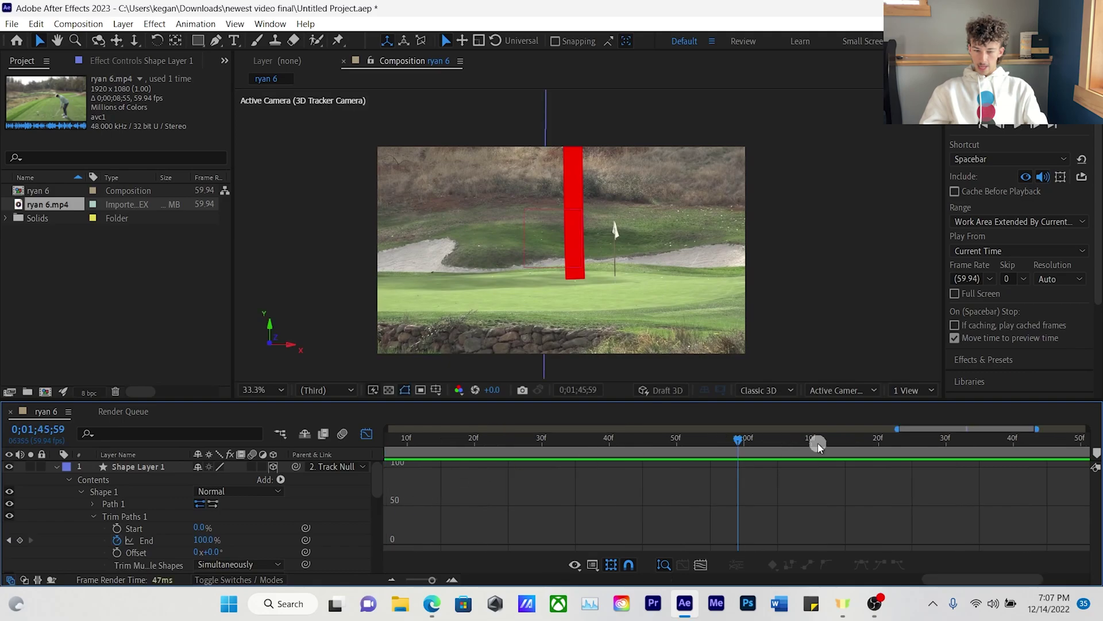
Step: Show the End curve again in the graph editor, zoomed out, with time at 0;01;42;27
left_click_drag(738, 440, 5, 454)
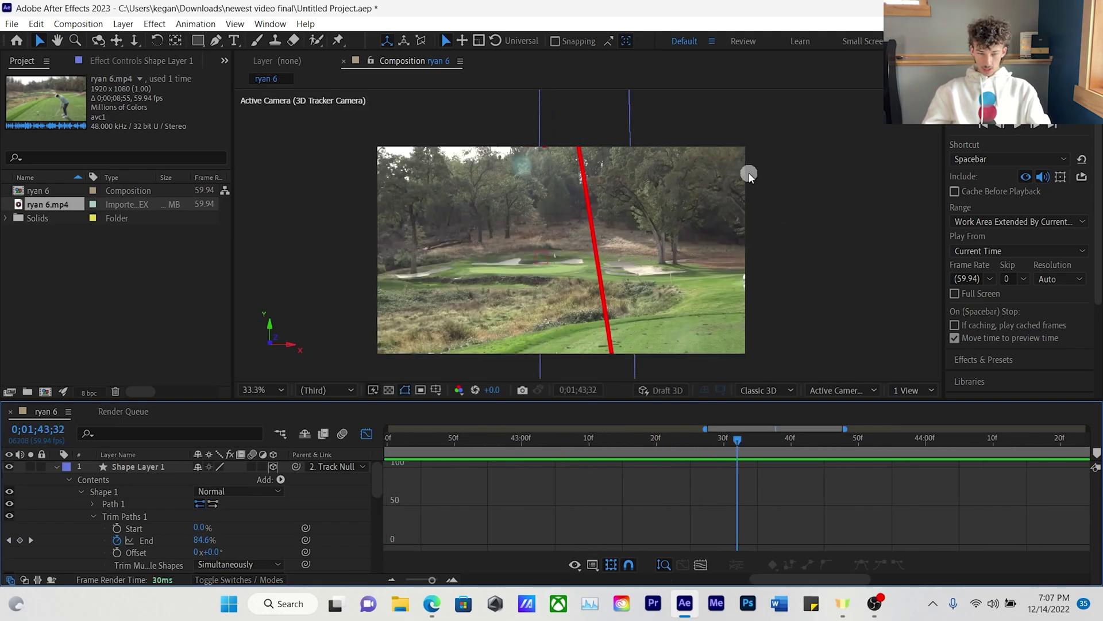
left_click(146, 540)
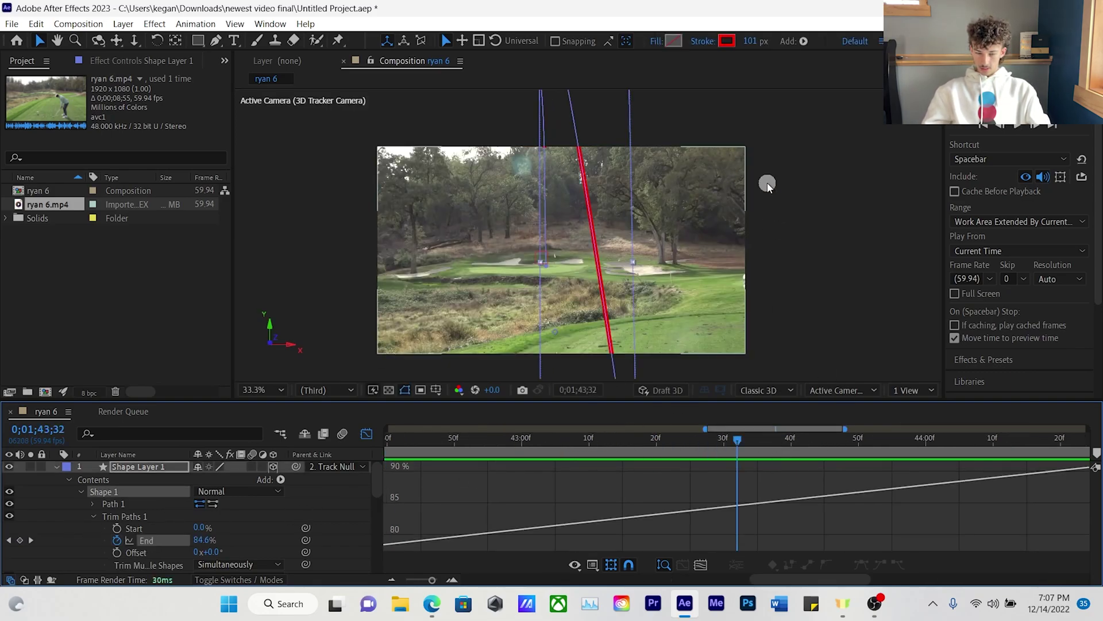
left_click(725, 441)
left_click_drag(648, 469, 648, 470)
left_click_drag(429, 579, 420, 579)
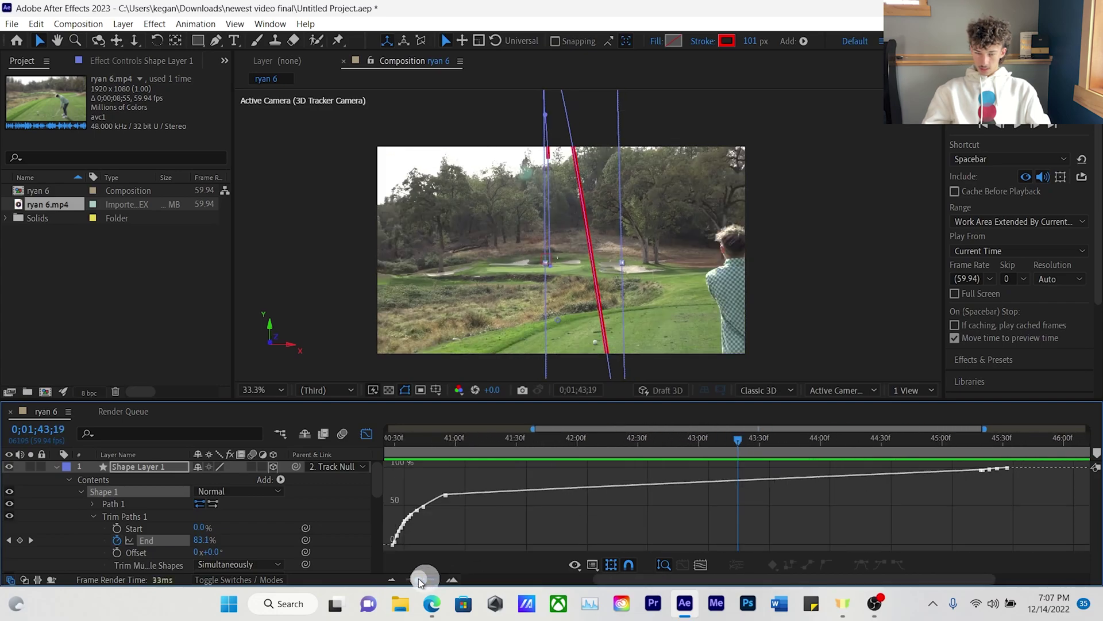
left_click_drag(734, 441, 628, 450)
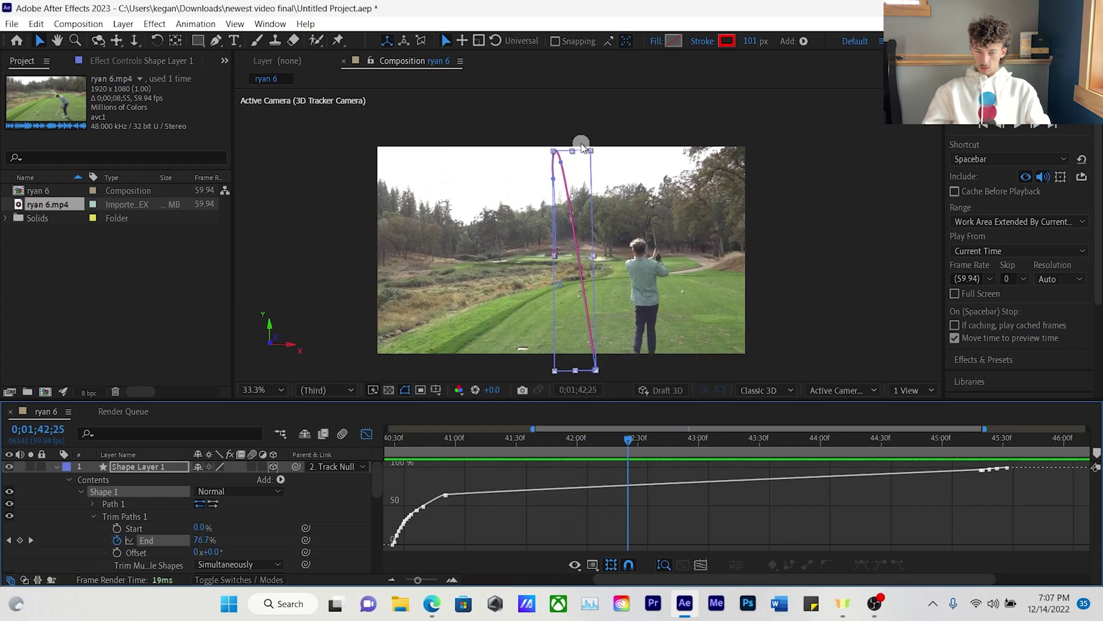
Step: Add a 70.7% End keyframe at 0;01;42;25 and smooth the curve with its Bezier handle
scroll(588, 152, "up", 3)
left_click_drag(639, 221, 675, 368)
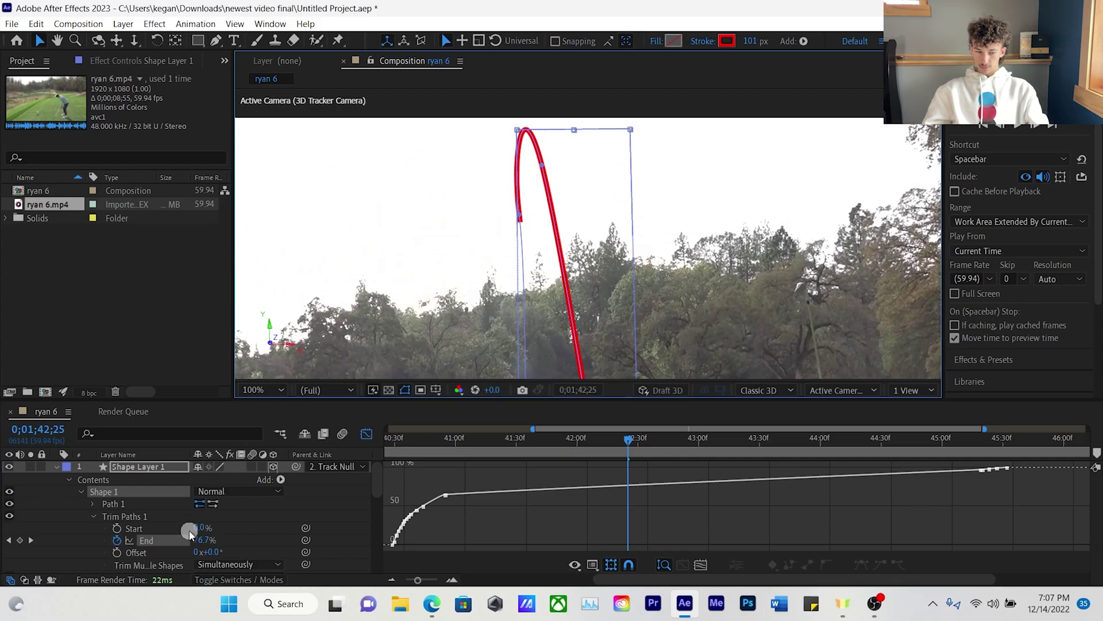
left_click_drag(204, 539, 197, 537)
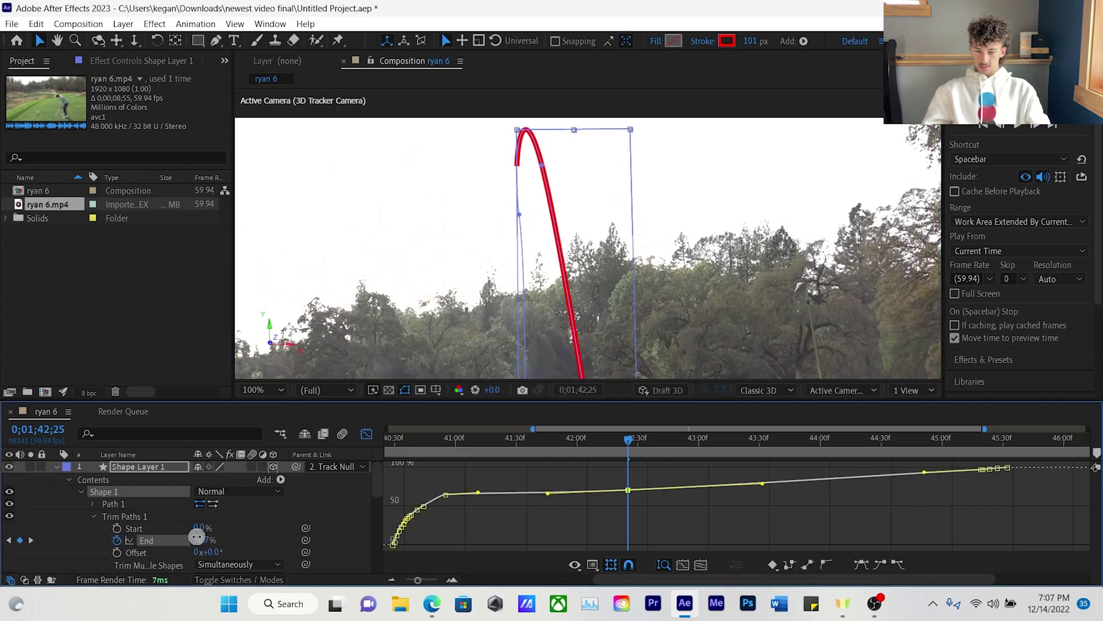
left_click_drag(767, 493, 825, 487)
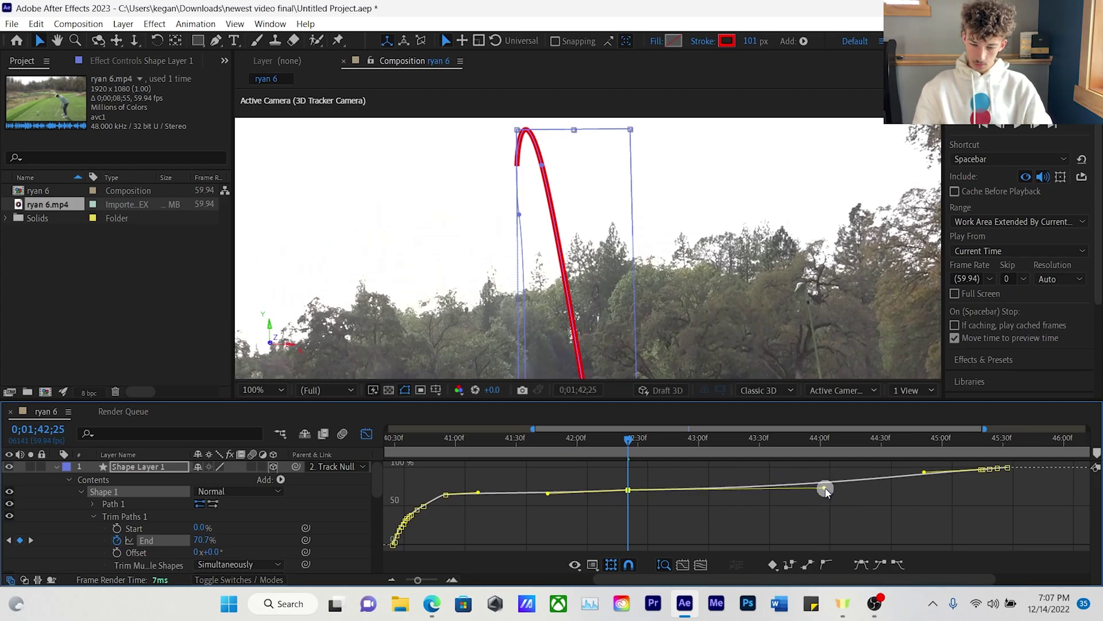
Step: Return to 0;01;39;47 before the swing and recentre the footage in the composition view
left_click_drag(632, 447, 531, 471)
scroll(862, 246, "down", 1)
key("h")
left_click_drag(855, 264, 852, 197)
key("v")
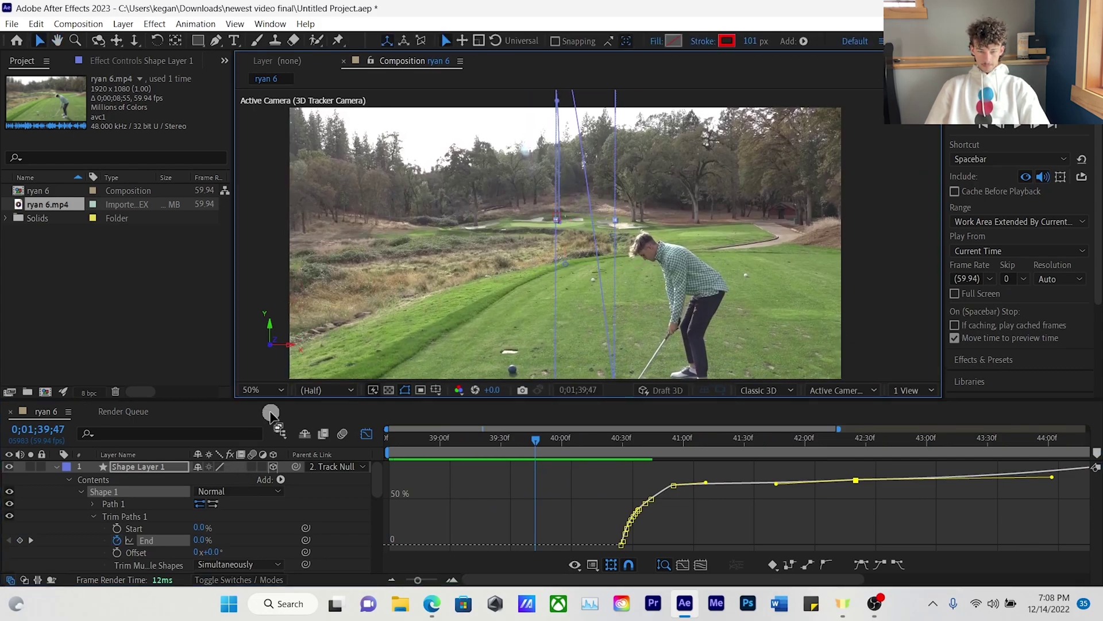
left_click(270, 390)
left_click(272, 254)
key("space")
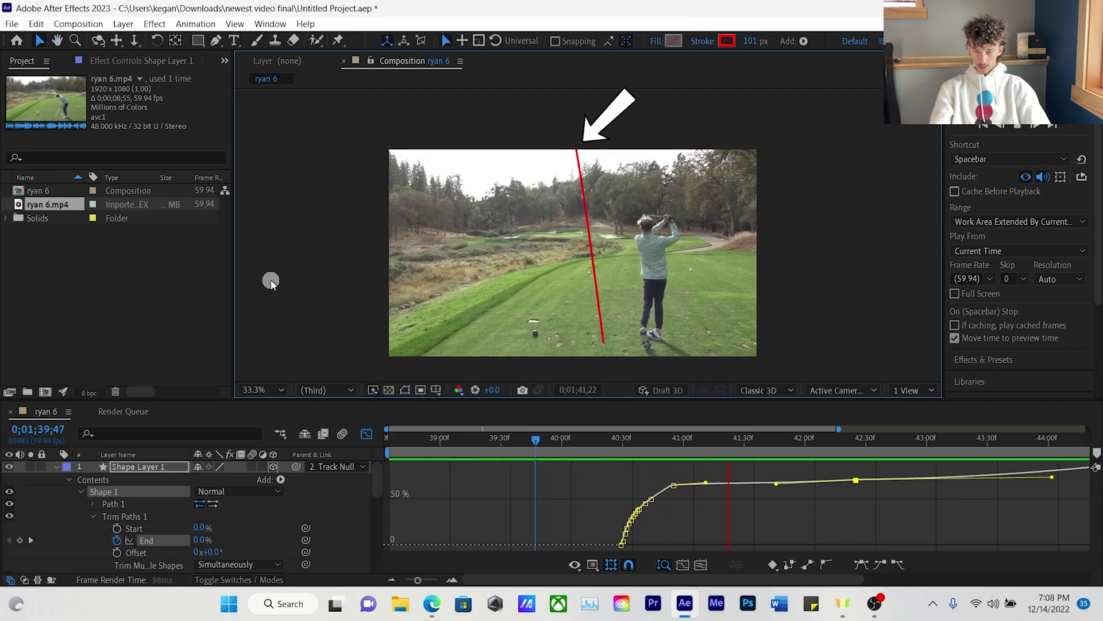
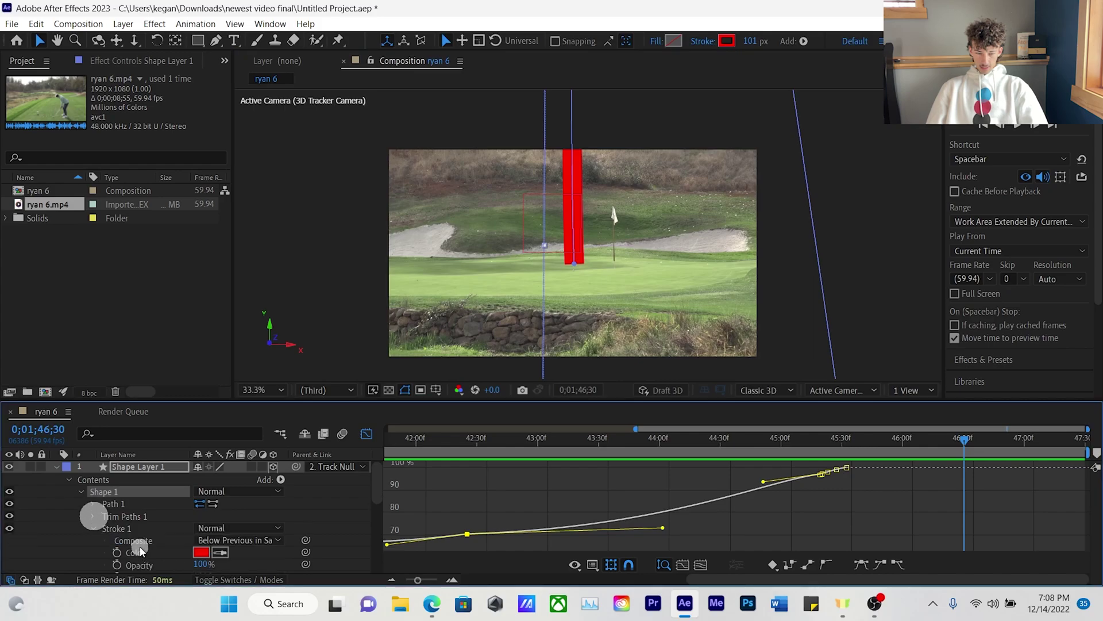
Step: Scroll the timeline down to Stroke 1's Color and Stroke Width properties
scroll(195, 520, "down", 2)
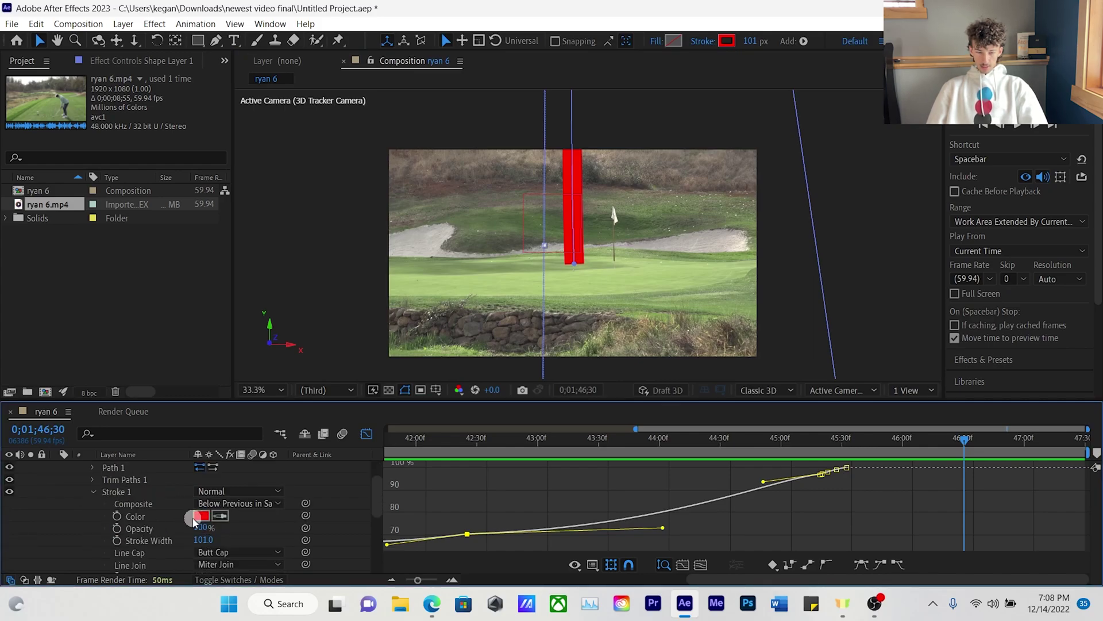
scroll(184, 542, "down", 2)
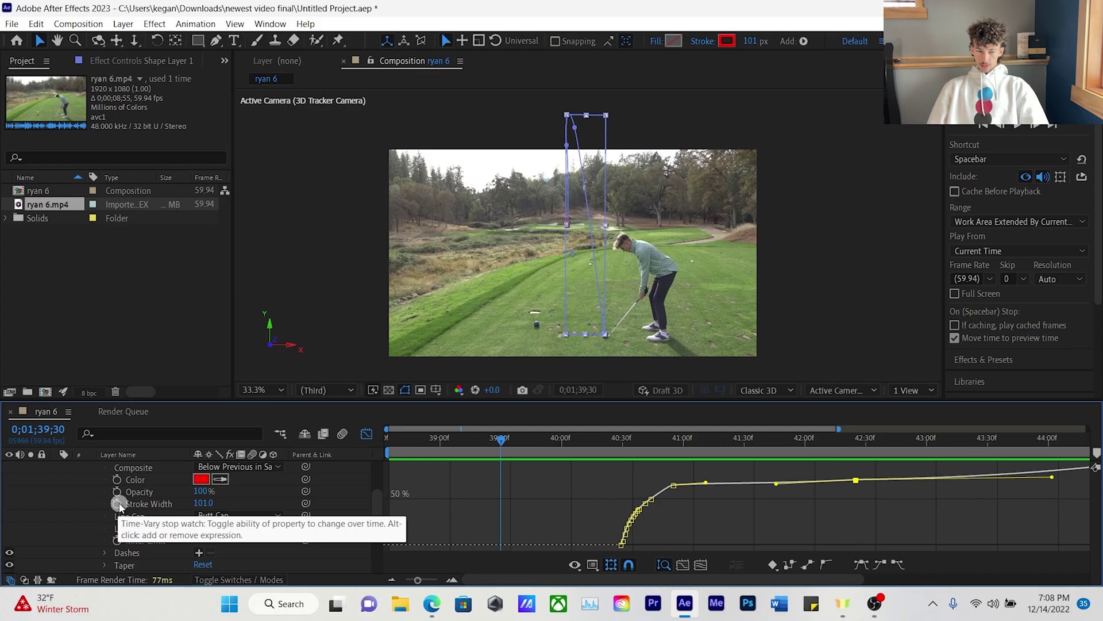
Step: Keyframe the stroke width, move the keyframe later in the swing and set it to 232
left_click(117, 504)
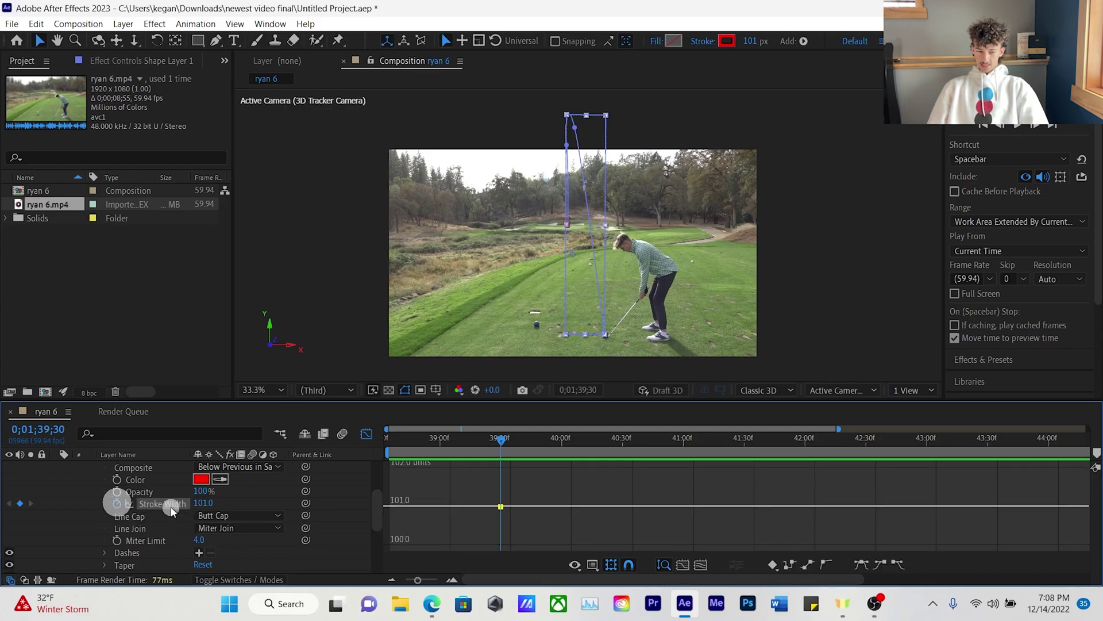
left_click_drag(206, 505, 215, 504)
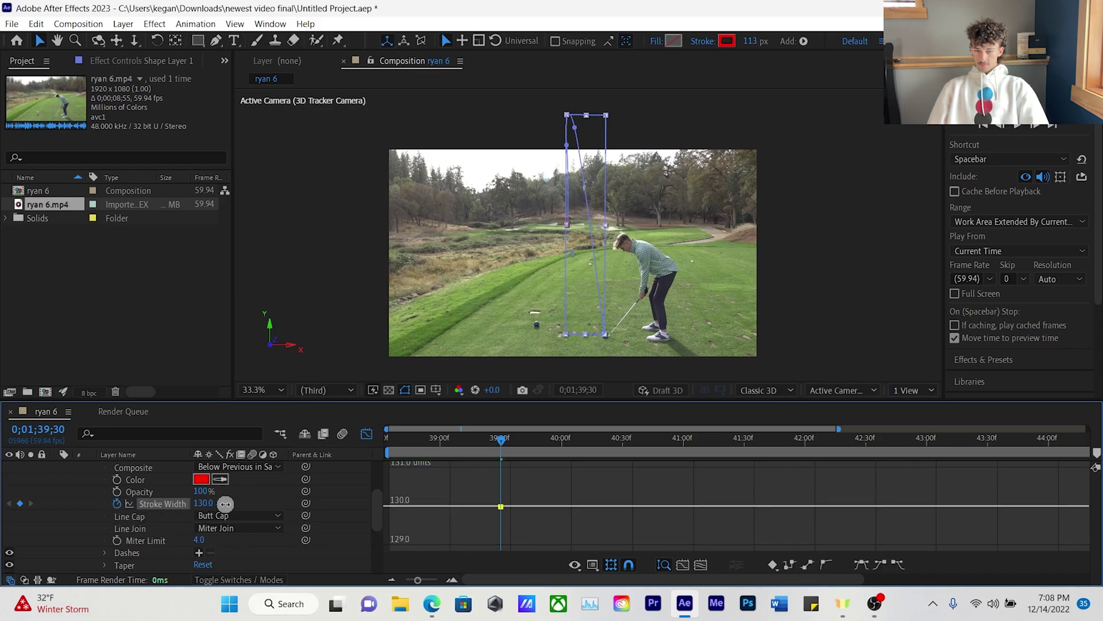
left_click_drag(499, 459, 627, 439)
mouse_move(510, 512)
left_mouse_down()
mouse_move(500, 505)
mouse_move(628, 514)
left_mouse_up()
left_click_drag(219, 504, 299, 505)
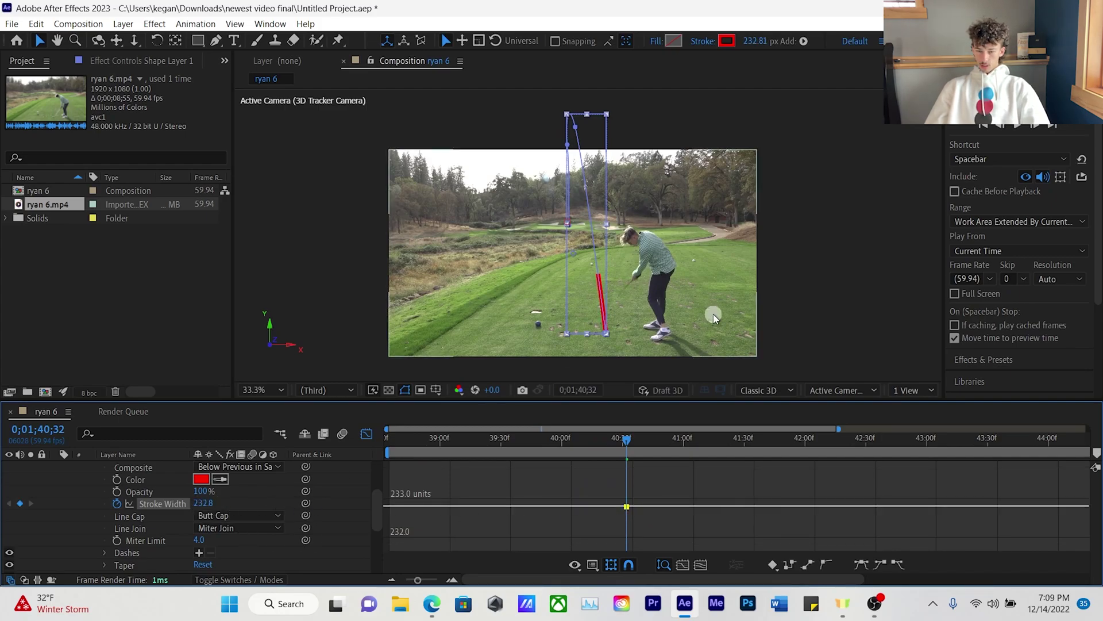
scroll(696, 298, "up", 3)
left_click_drag(695, 300, 671, 233)
scroll(675, 236, "down", 2)
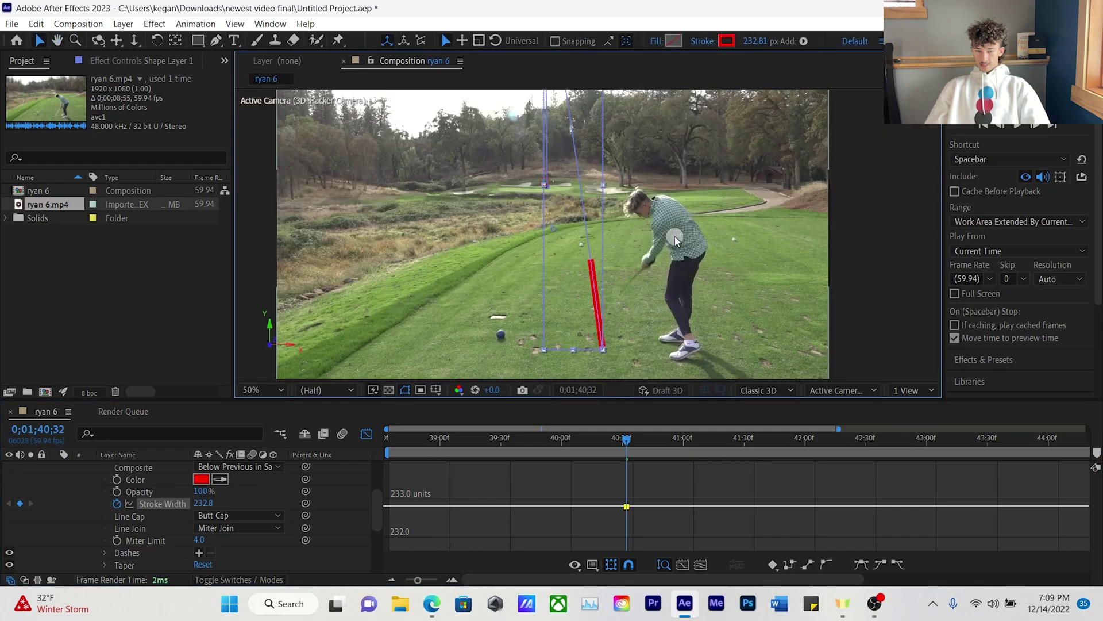
mouse_move(628, 439)
left_mouse_down()
mouse_move(774, 429)
mouse_move(628, 445)
left_mouse_up()
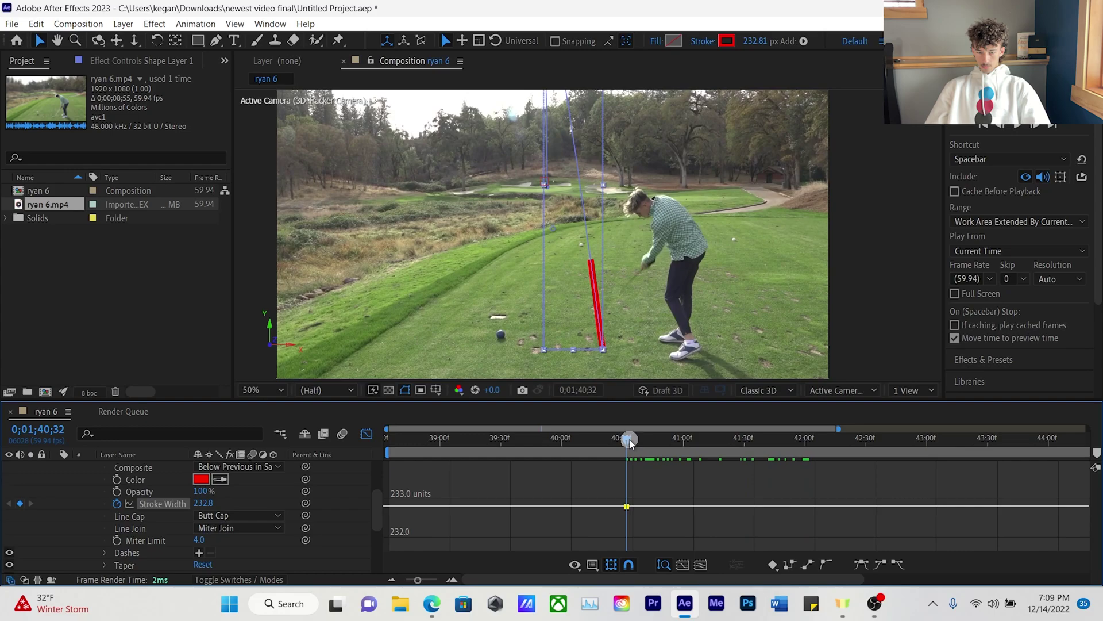
left_click(206, 503)
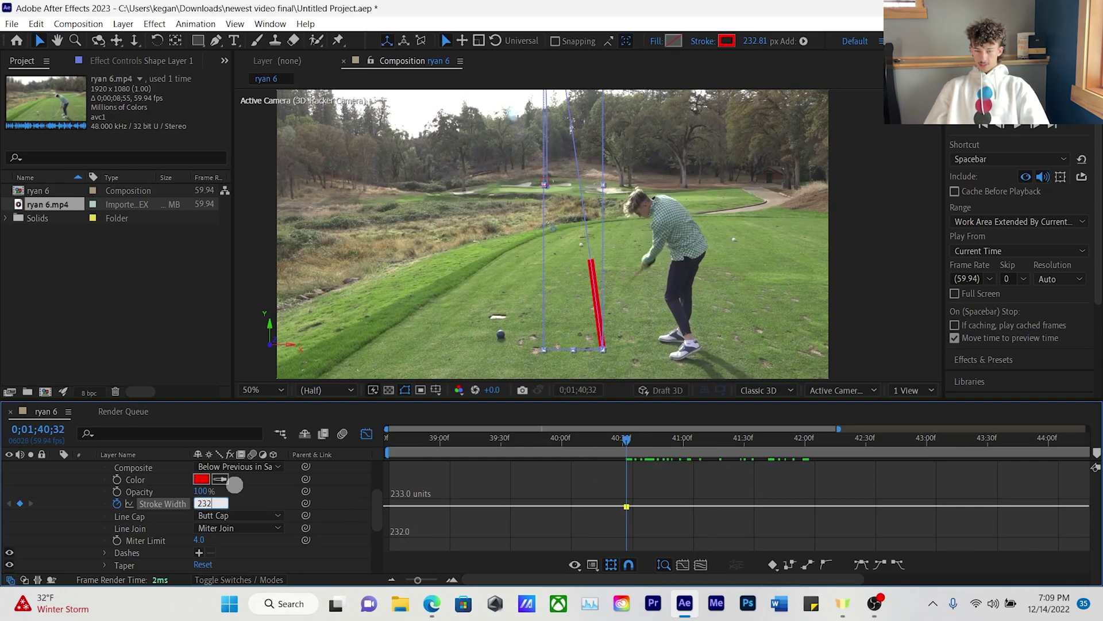
key("Return")
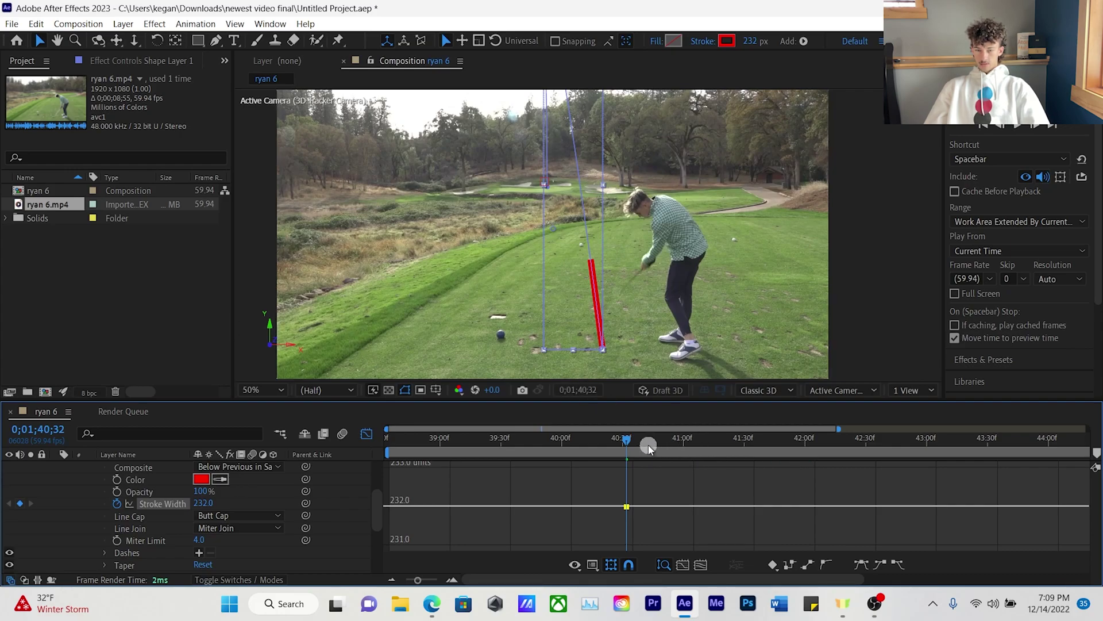
Step: Advance through the ball's flight and keyframe the stroke width at 233 at 0;01;45;16
left_click_drag(626, 439, 751, 434)
scroll(766, 333, "down", 2)
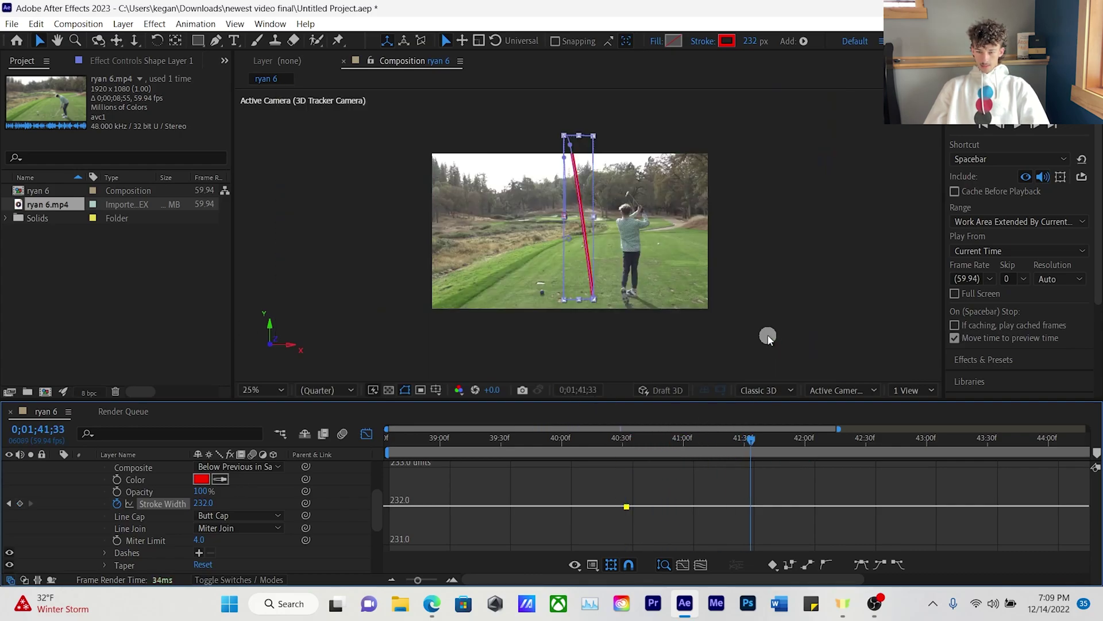
left_click_drag(741, 440, 1011, 404)
left_click(210, 500)
key("Return")
left_click_drag(1022, 490, 694, 490)
left_click_drag(685, 439, 880, 414)
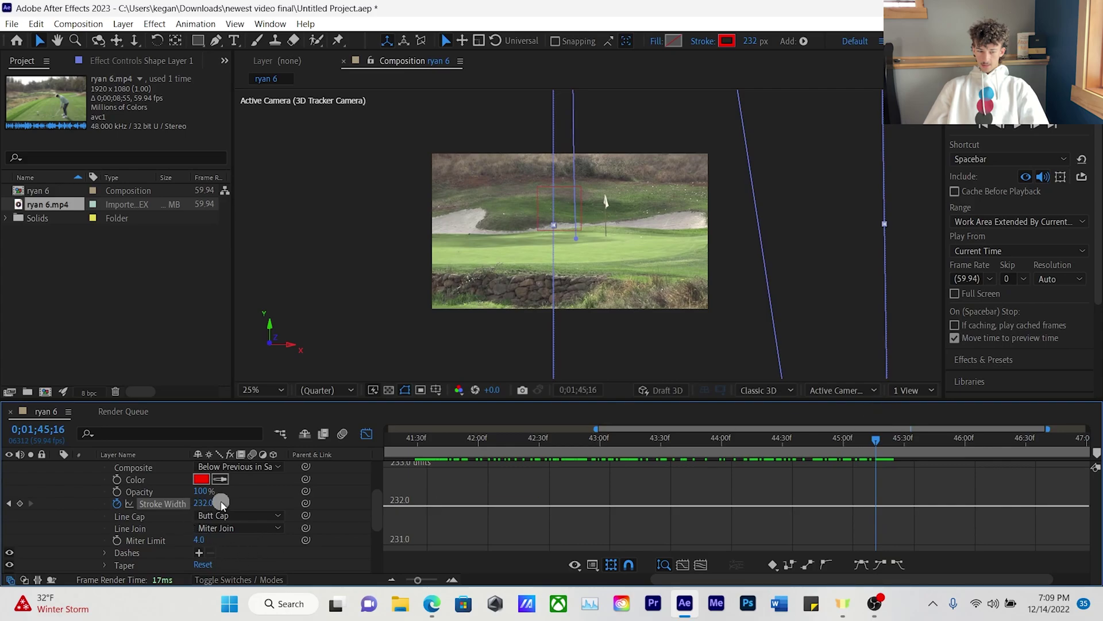
left_click(467, 499)
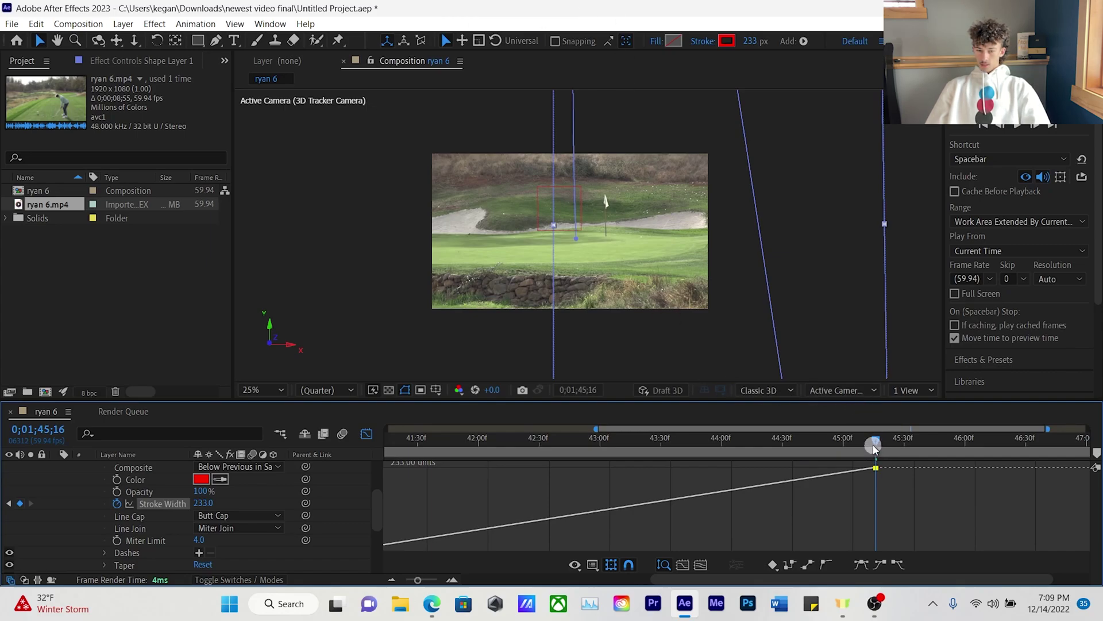
left_click_drag(874, 441, 887, 442)
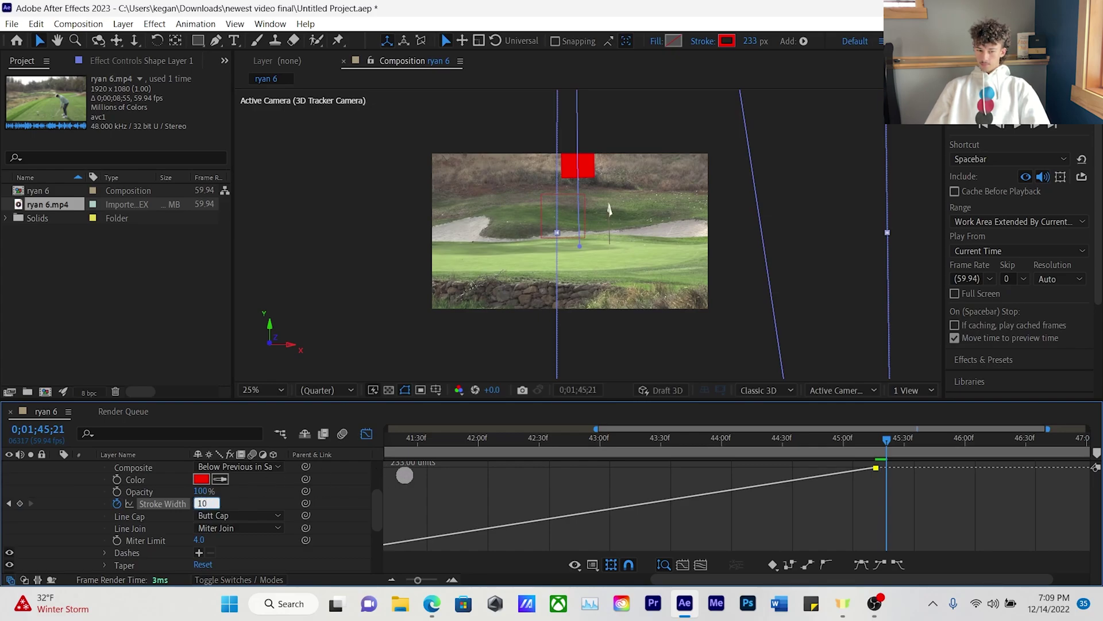
Step: Drop the stroke width to 40 at 0;01;45;21, then preview the thinning red line
left_click(404, 477)
left_click(202, 504)
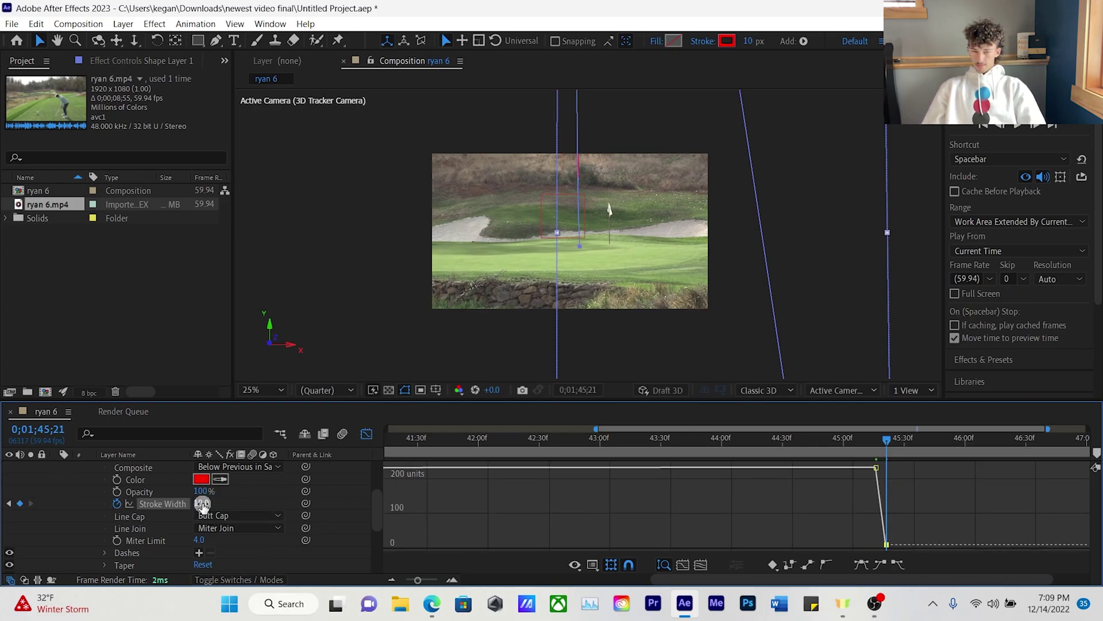
key("Return")
scroll(589, 236, "up", 2)
left_click_drag(583, 194, 578, 264)
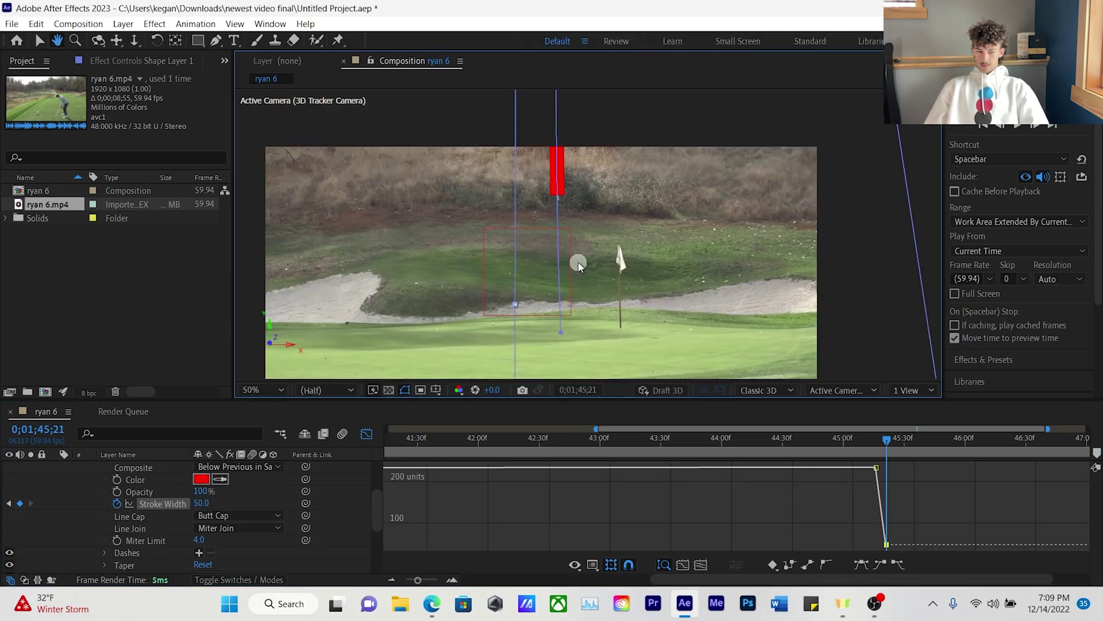
left_click_drag(205, 504, 200, 504)
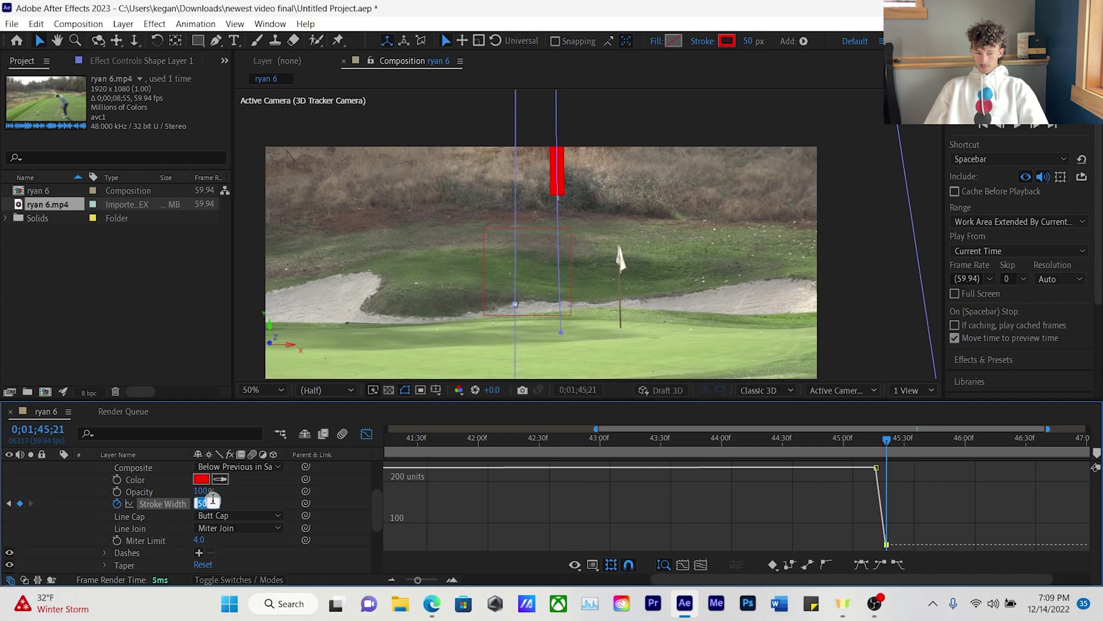
scroll(868, 489, "right", 3)
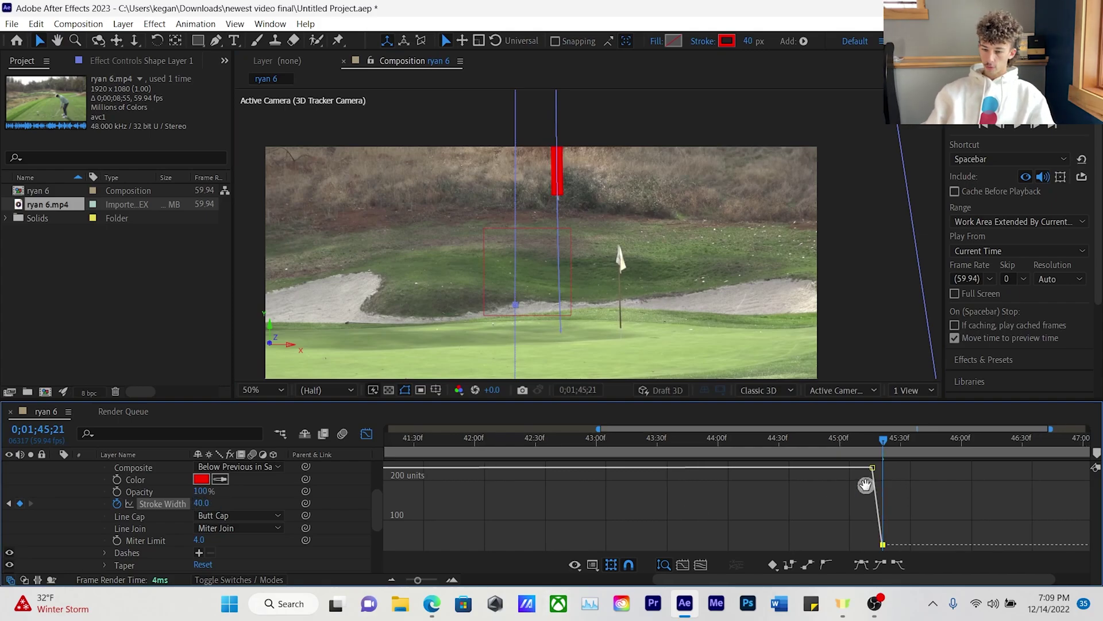
left_click_drag(827, 442, 812, 442)
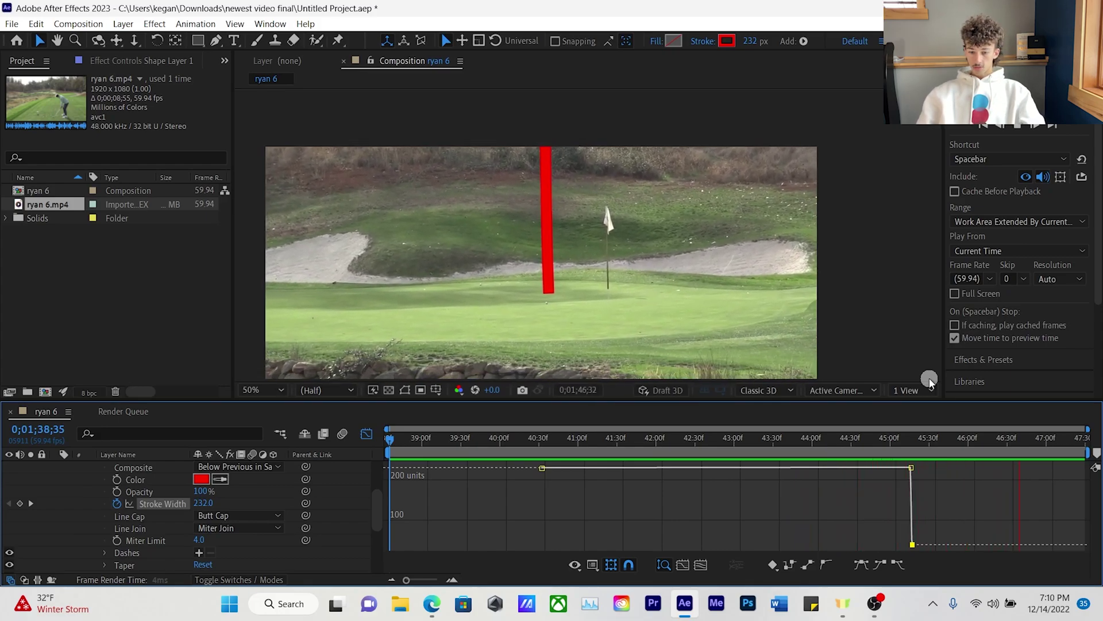
key("space")
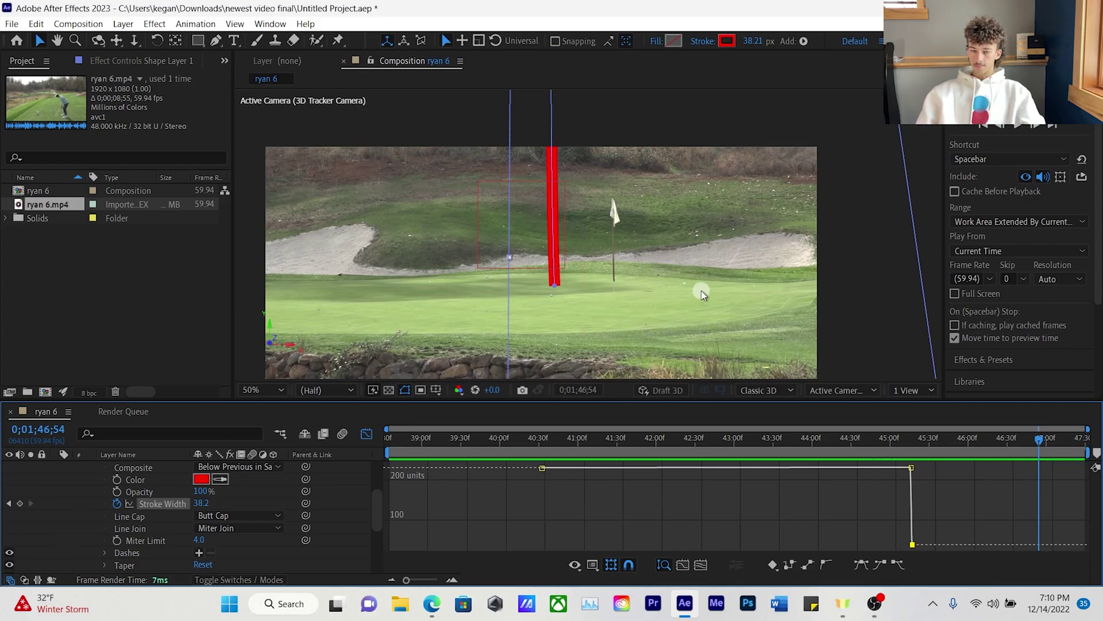
Step: Search Effects & Presets for 'glow' and apply Stylize > Glow to Shape Layer 1
scroll(79, 520, "up", 3)
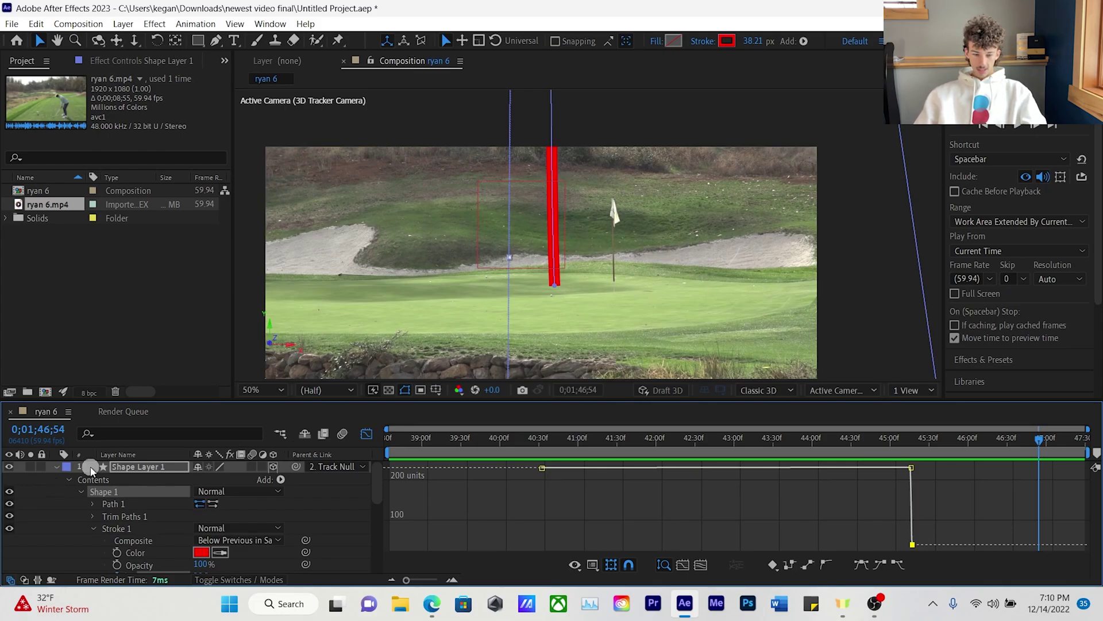
left_click(1046, 105)
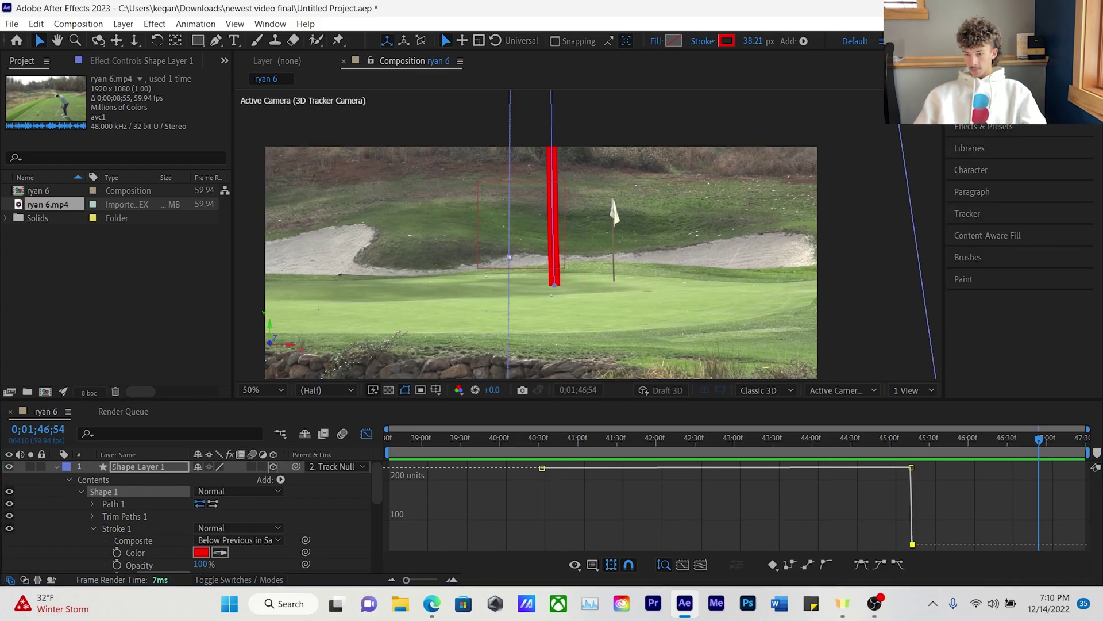
left_click(1016, 128)
left_click(993, 145)
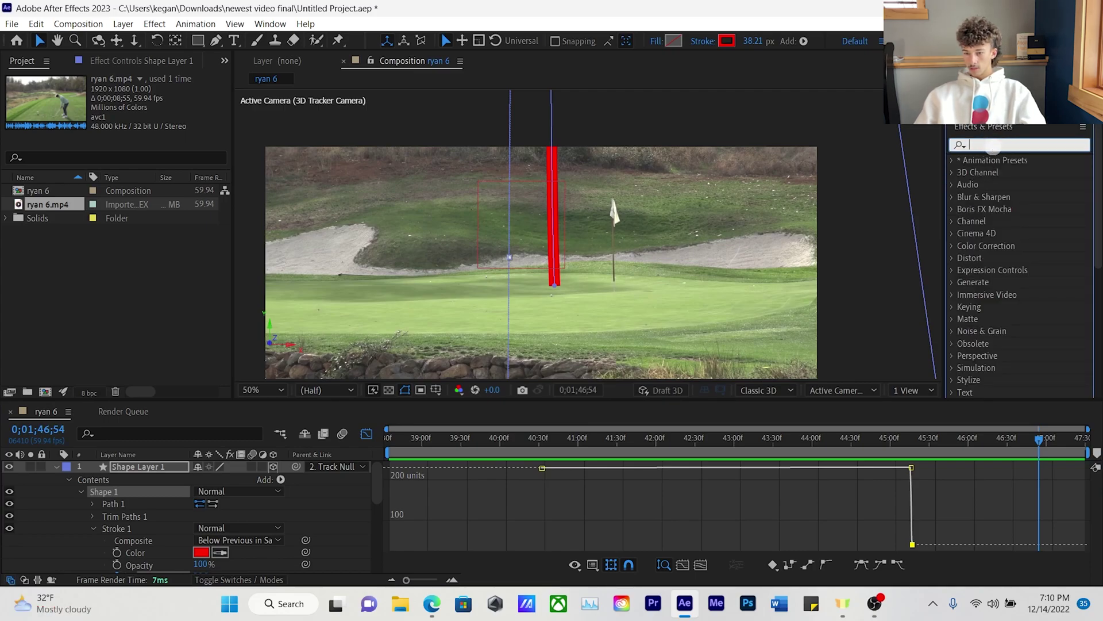
type("glo")
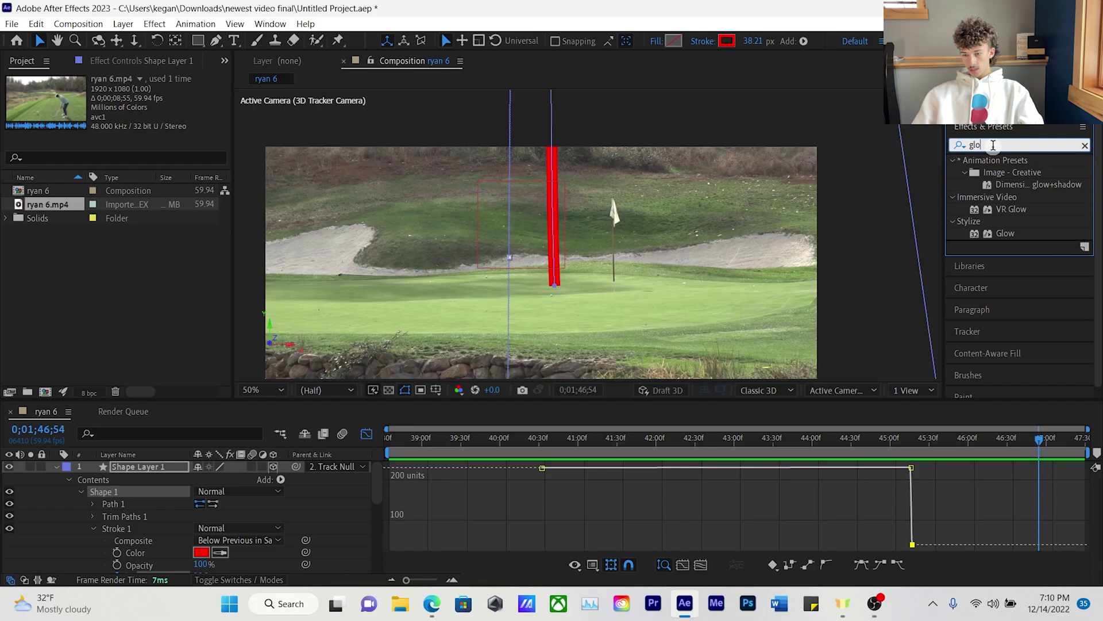
type("w")
scroll(1000, 230, "down", 1)
left_click(1007, 222)
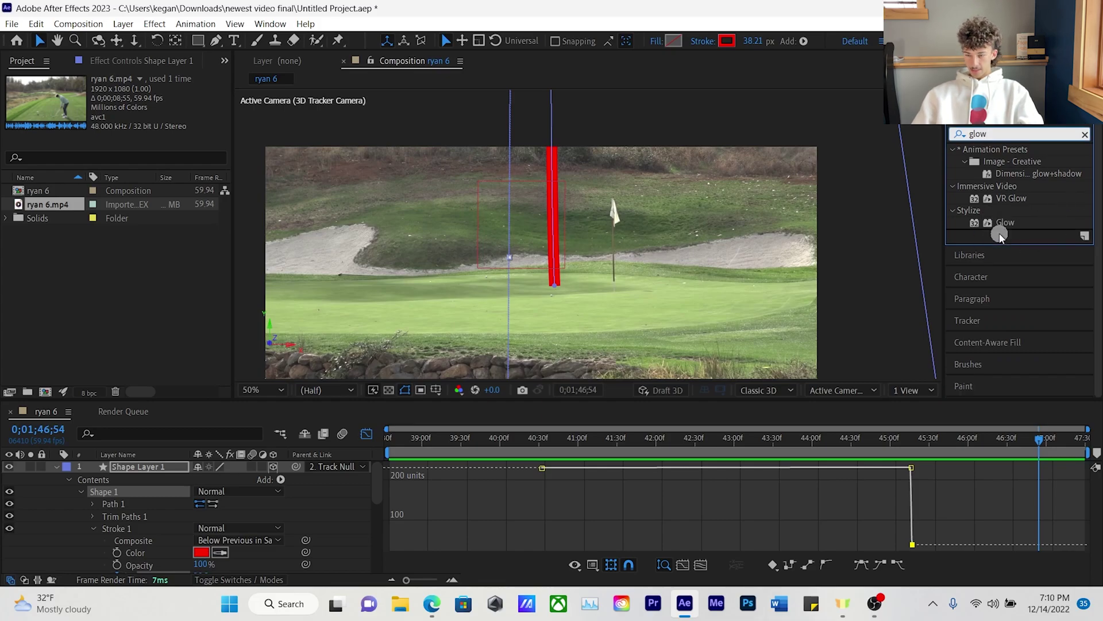
left_click_drag(1008, 222, 165, 469)
Step: Set the Glow to radius 41, intensity 0.6 and threshold 61.2%
scroll(532, 219, "up", 2)
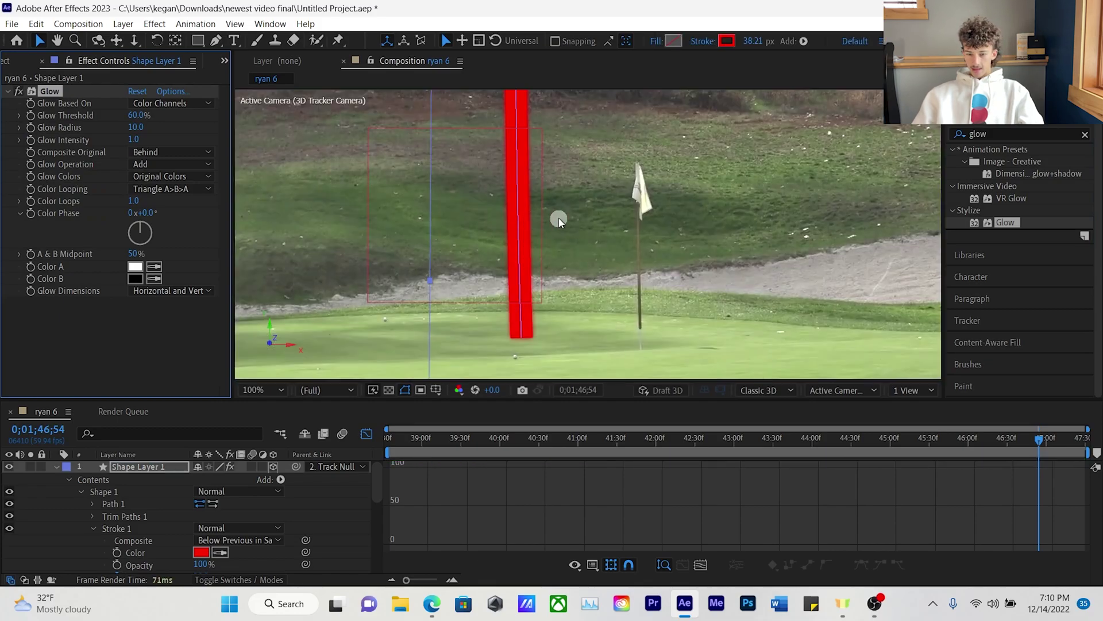
scroll(526, 214, "up", 2)
scroll(439, 309, "up", 2)
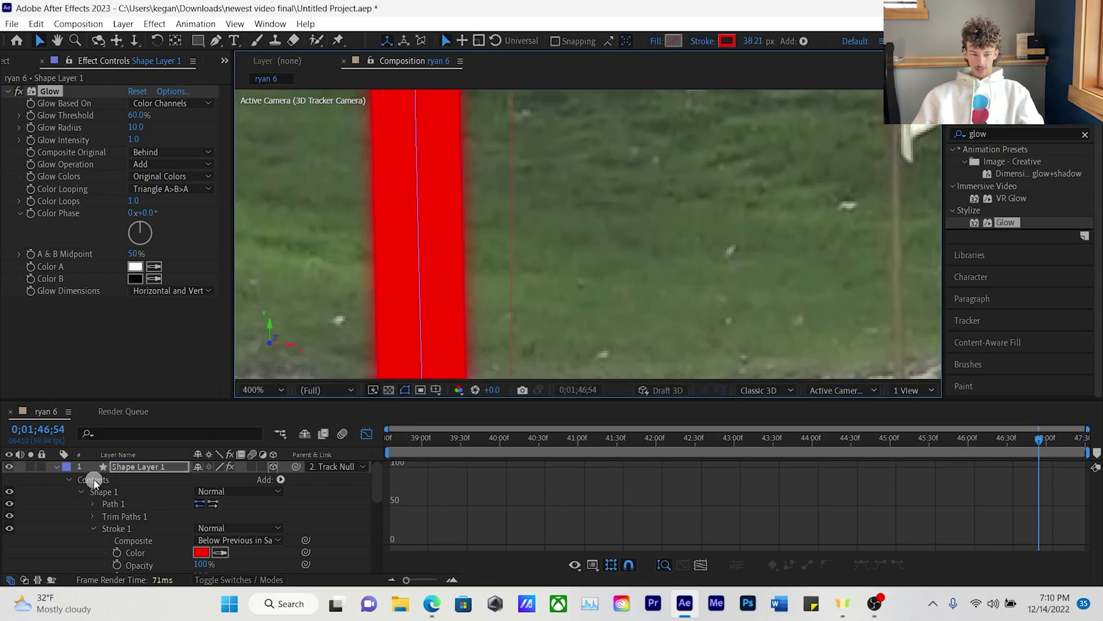
left_click(56, 466)
left_click_drag(530, 203, 624, 205)
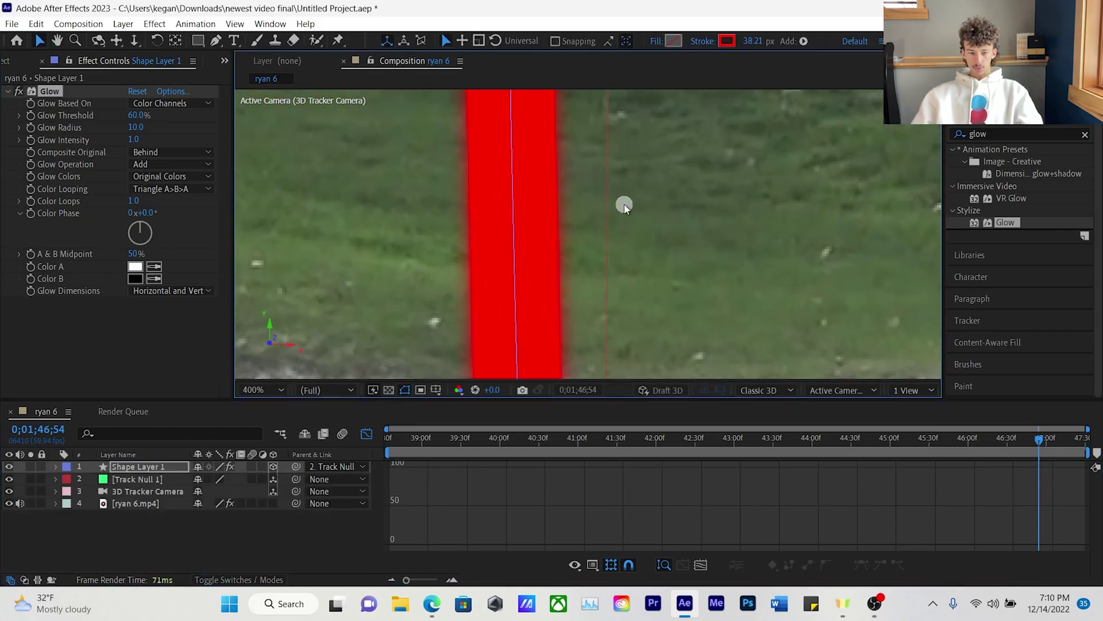
scroll(624, 204, "down", 2)
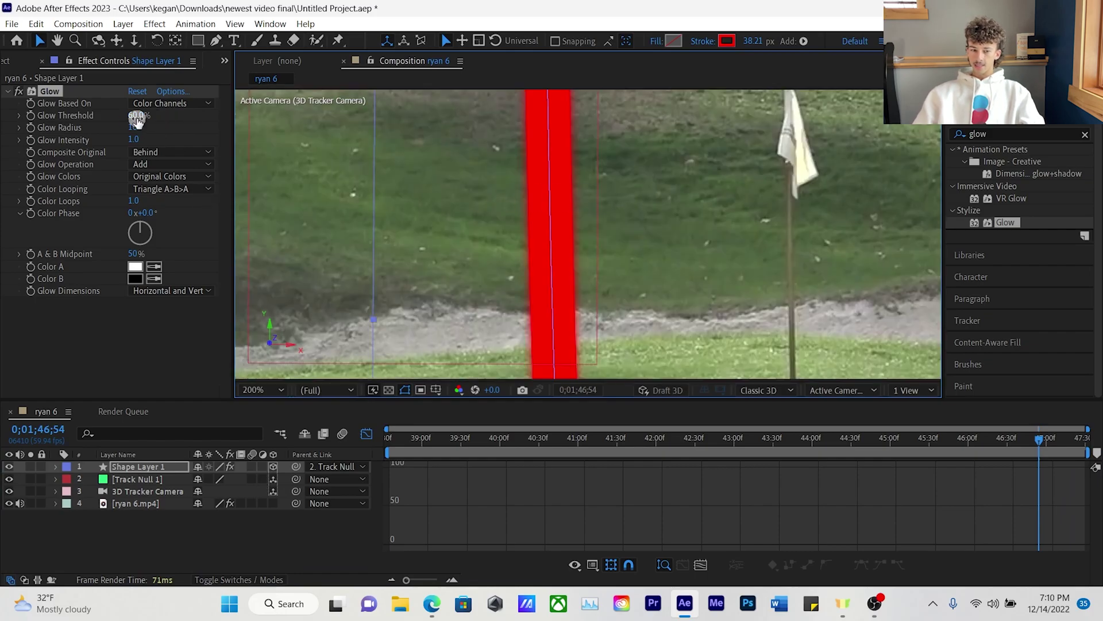
left_click_drag(139, 127, 173, 140)
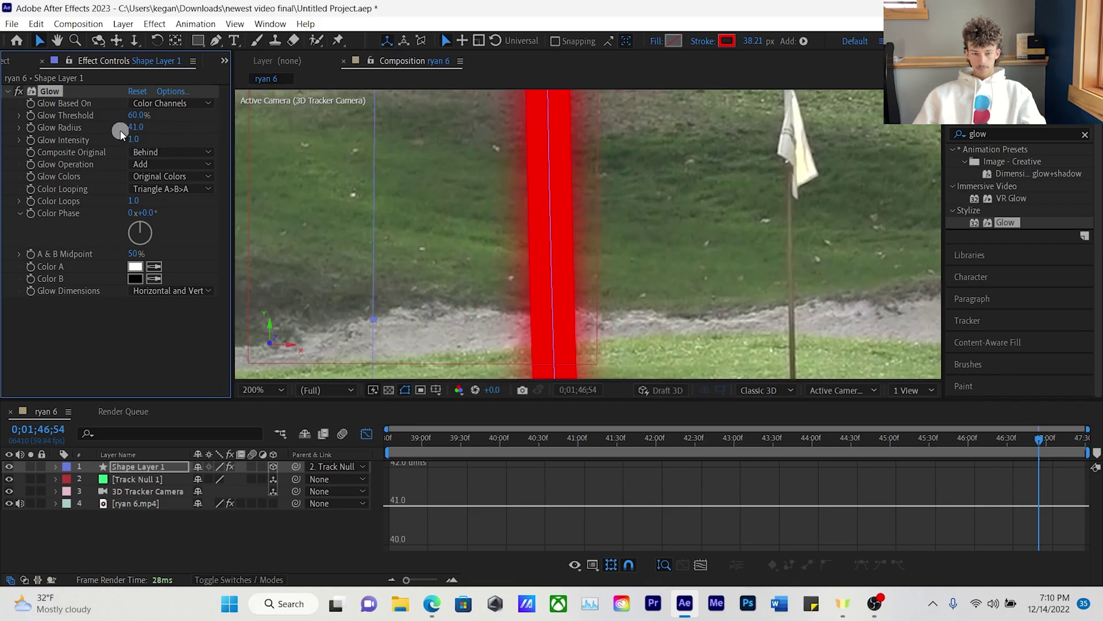
left_click_drag(131, 136, 133, 167)
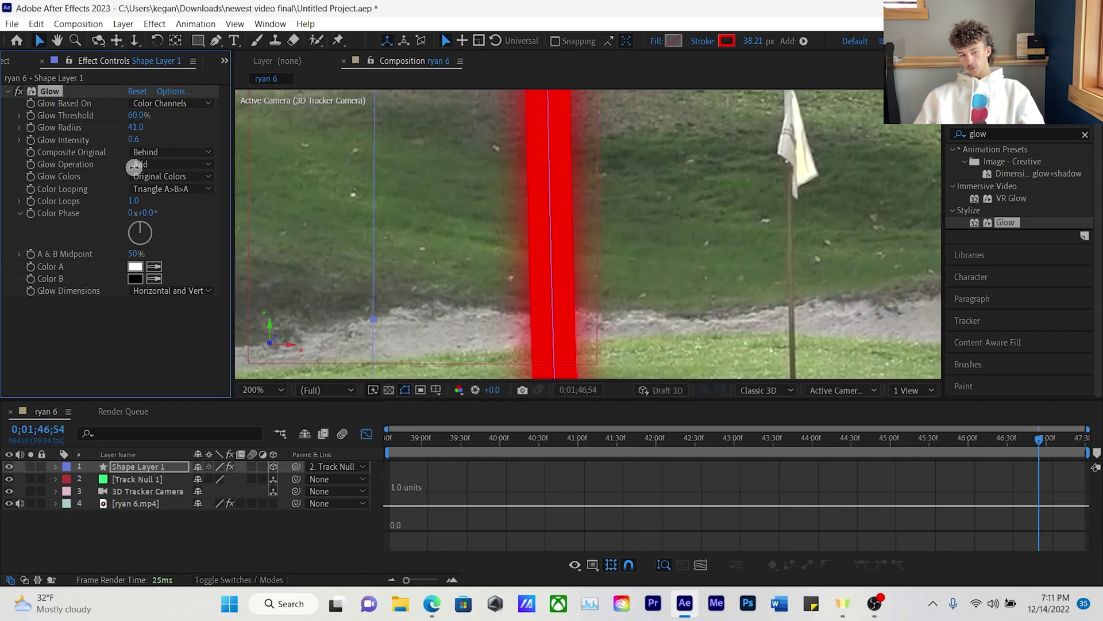
left_click_drag(138, 117, 157, 131)
key("comma")
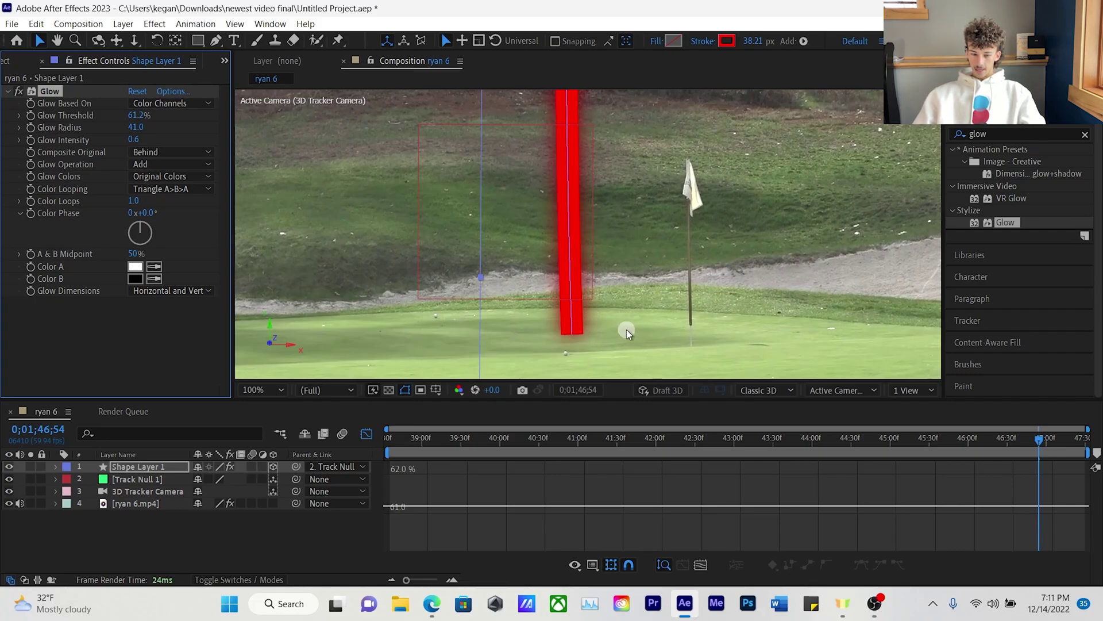
Step: Set Stroke 1's Line Cap to Round Cap and Line Join to Round Join
left_click(56, 467)
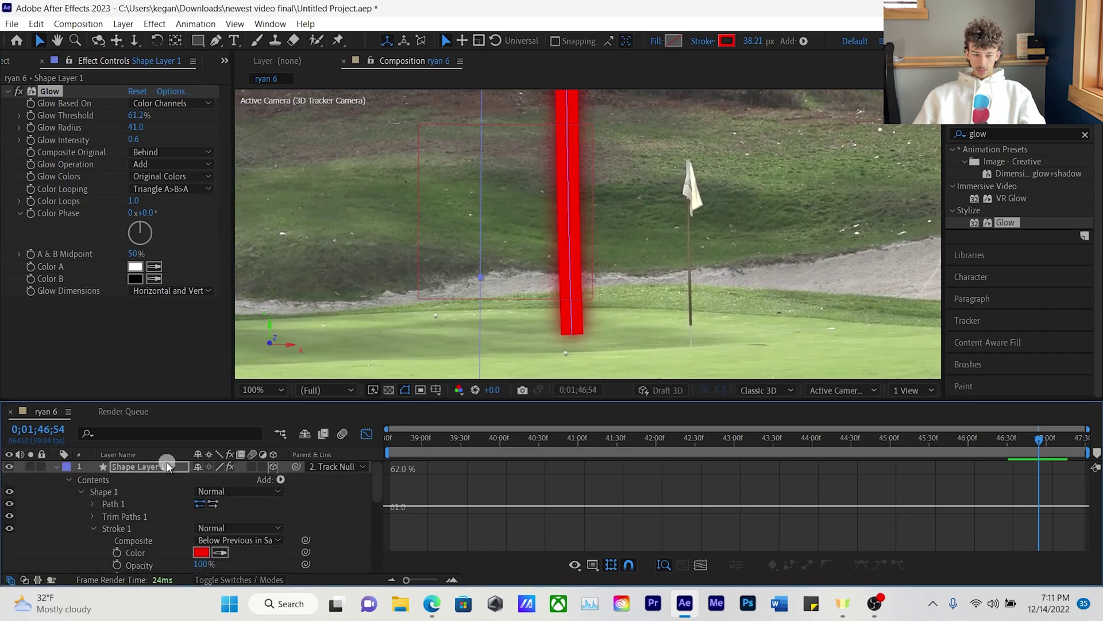
scroll(113, 509, "down", 3)
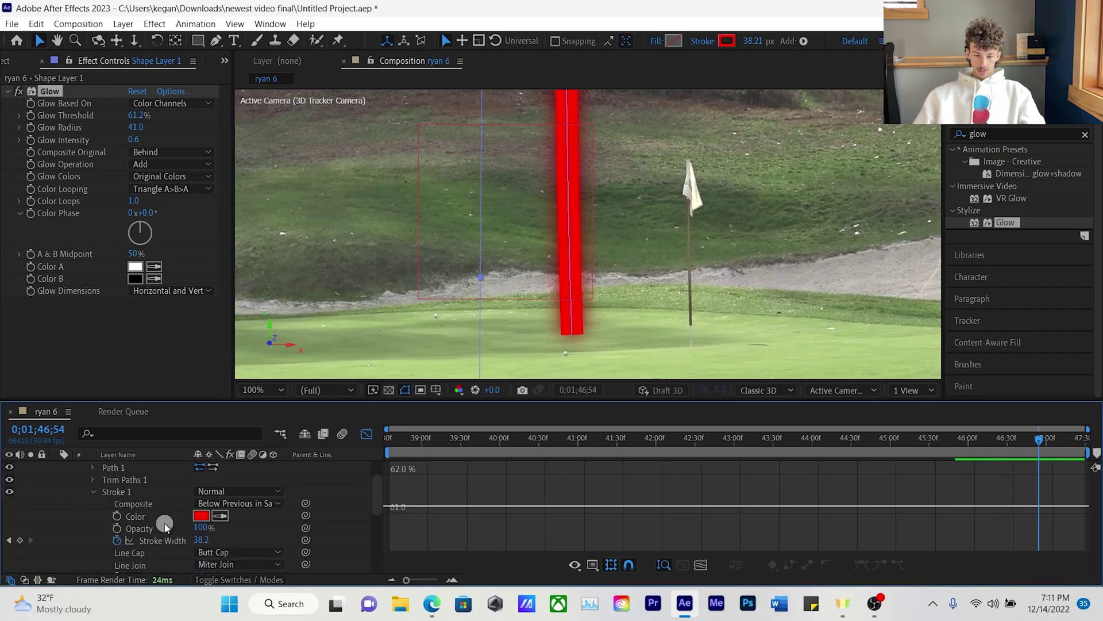
scroll(165, 527, "down", 3)
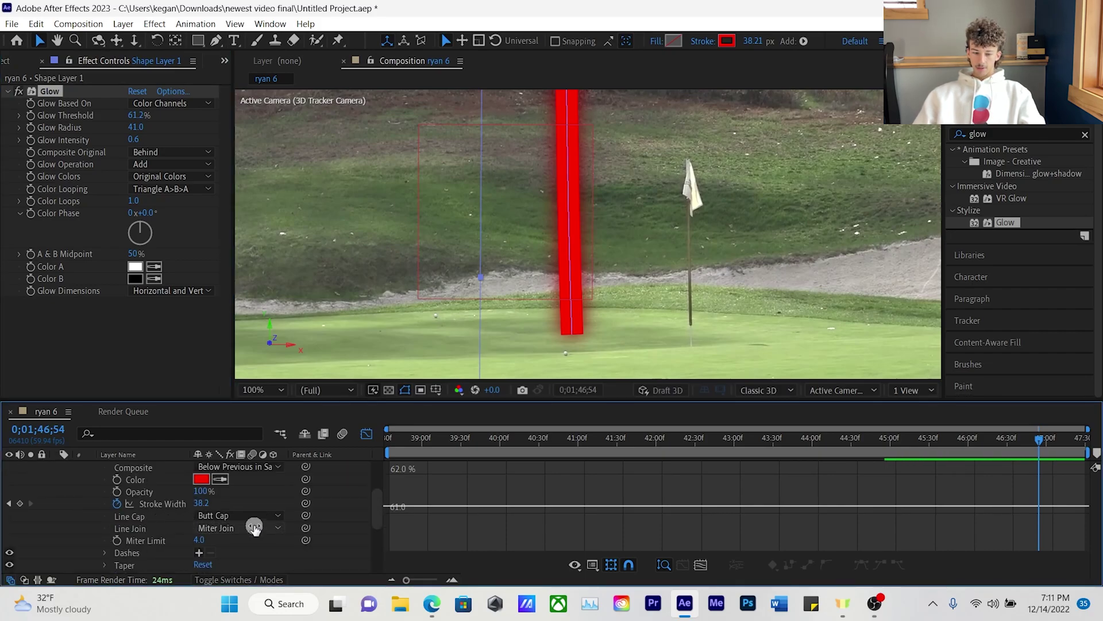
left_click(228, 515)
left_click(266, 547)
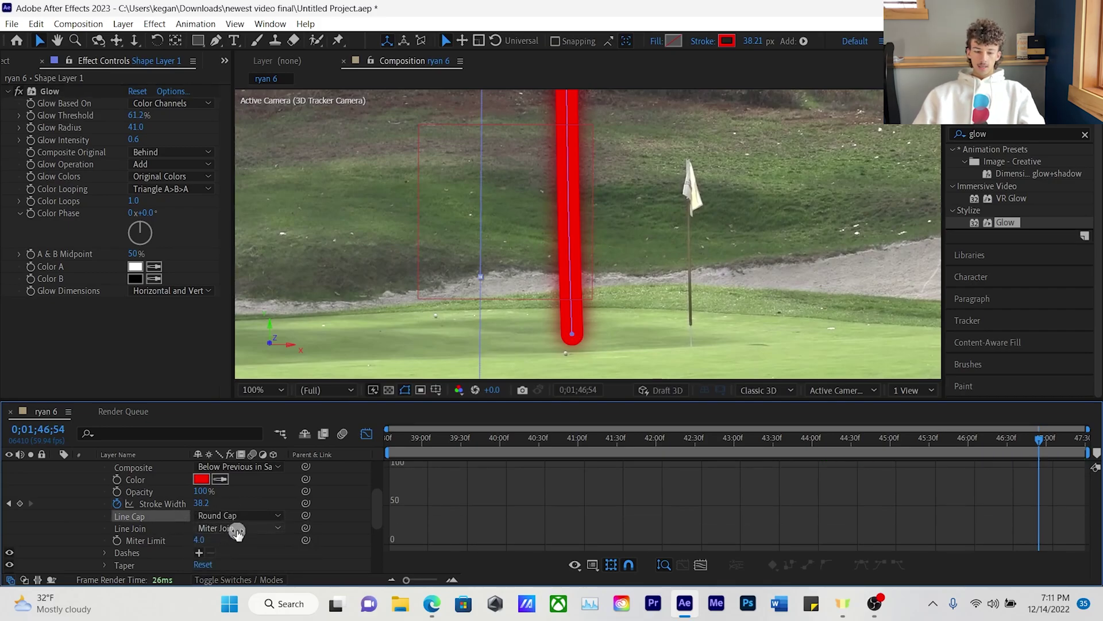
left_click(244, 528)
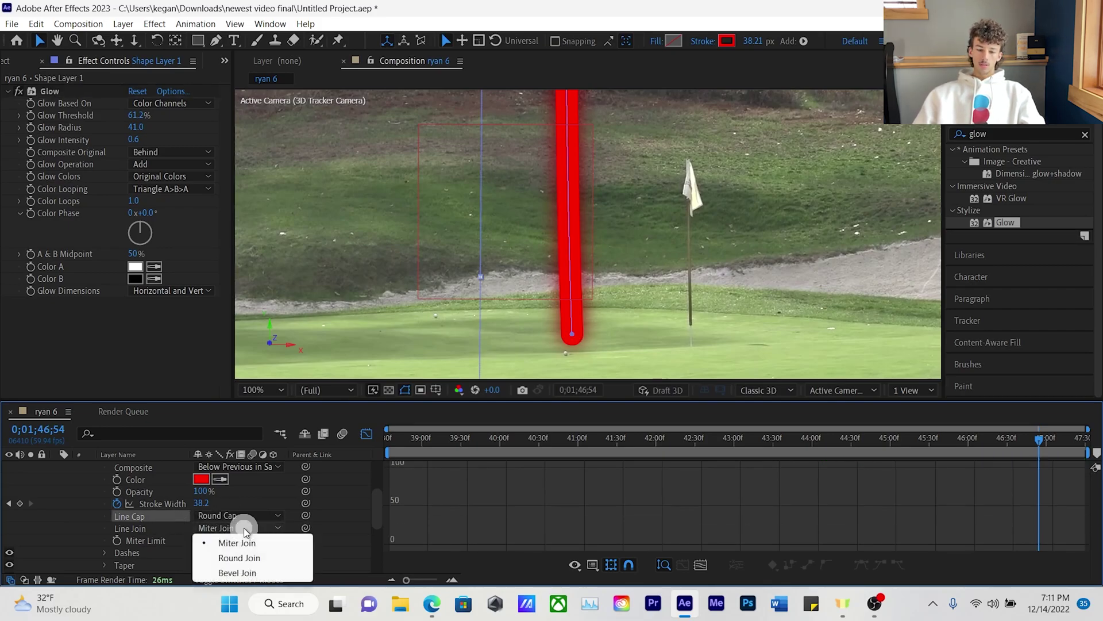
left_click(259, 559)
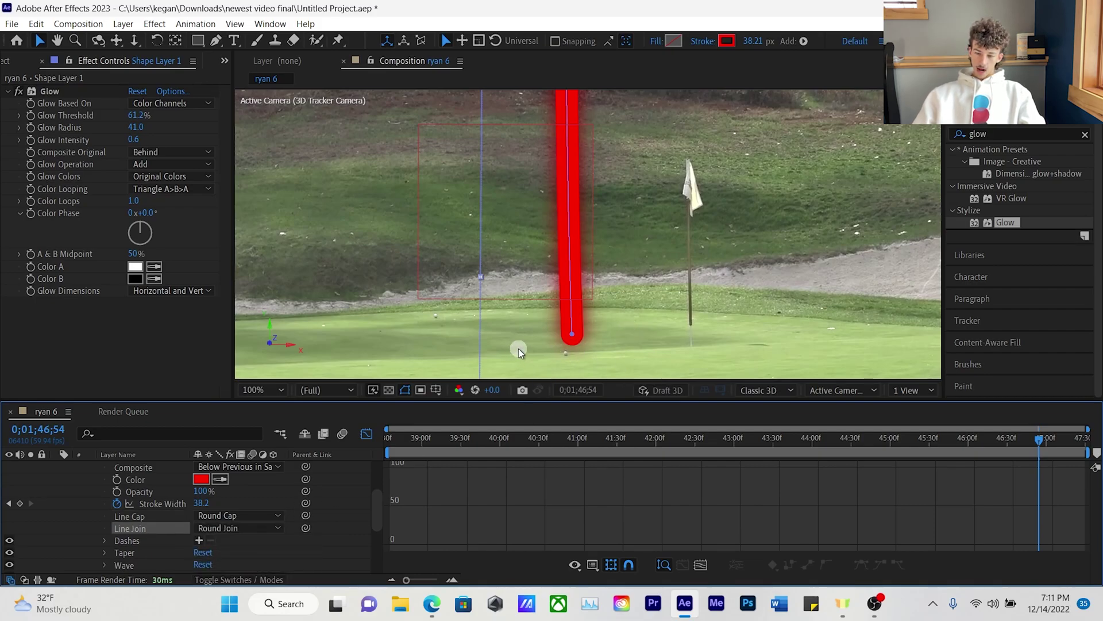
mouse_move(1066, 449)
left_mouse_down()
mouse_move(953, 446)
mouse_move(505, 481)
left_mouse_up()
scroll(778, 288, "down", 4)
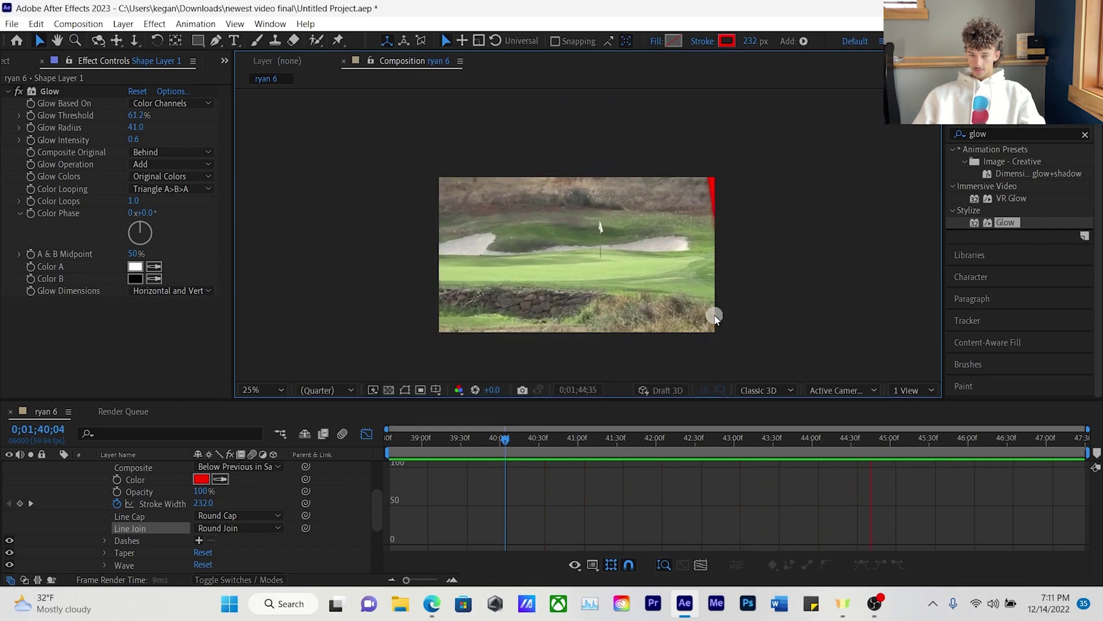
key("space")
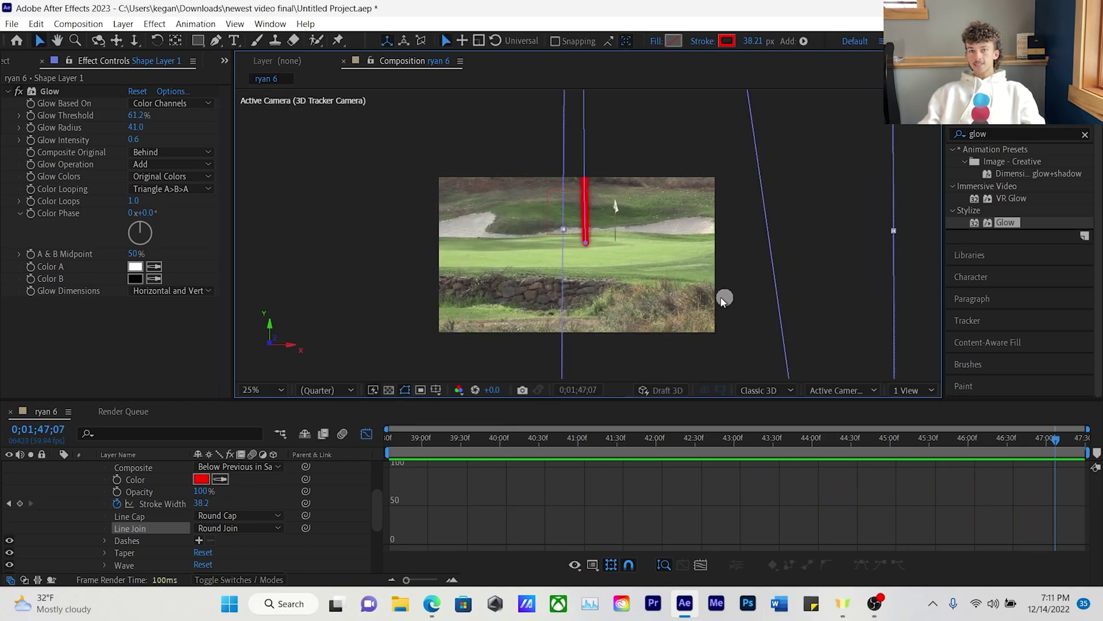
left_click(1061, 439)
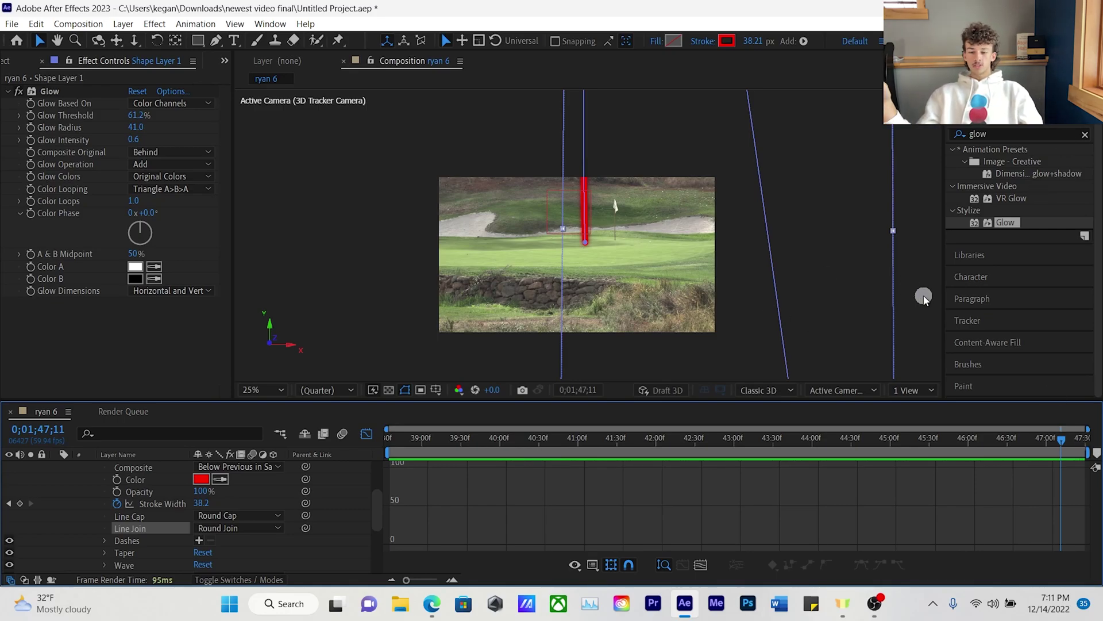
left_click(1051, 440)
mouse_move(1052, 440)
left_mouse_down()
mouse_move(840, 457)
mouse_move(830, 446)
left_mouse_up()
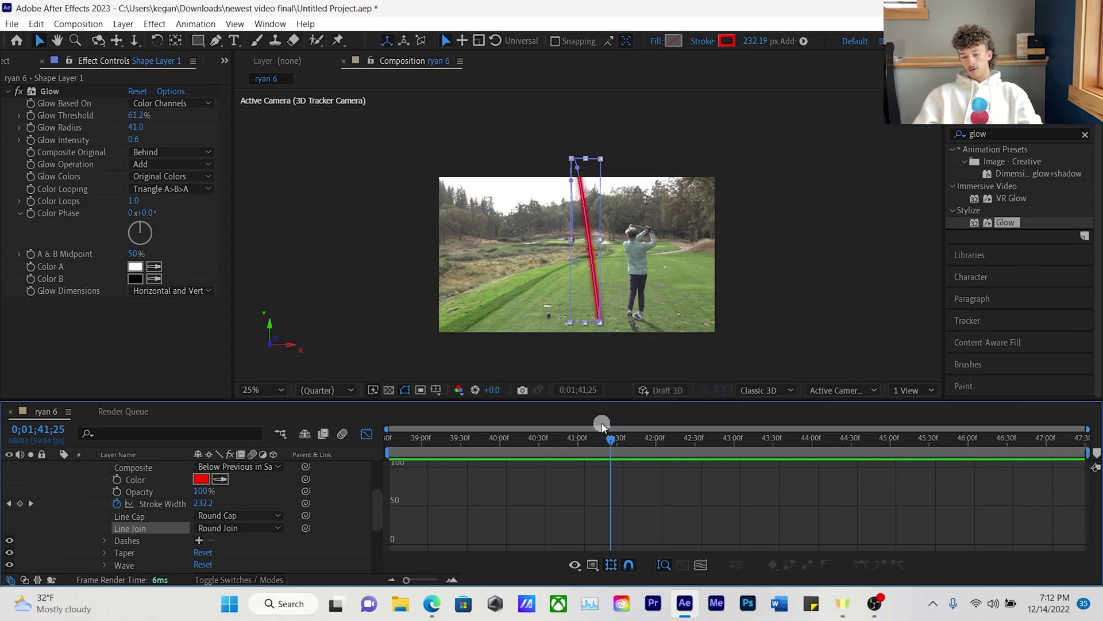
left_click(605, 440)
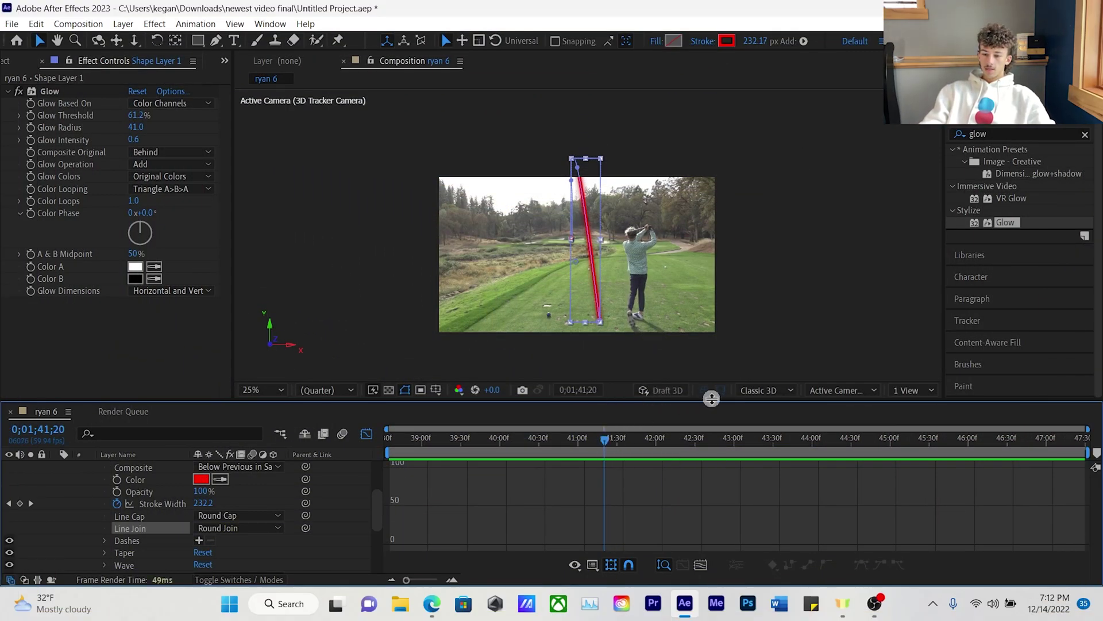